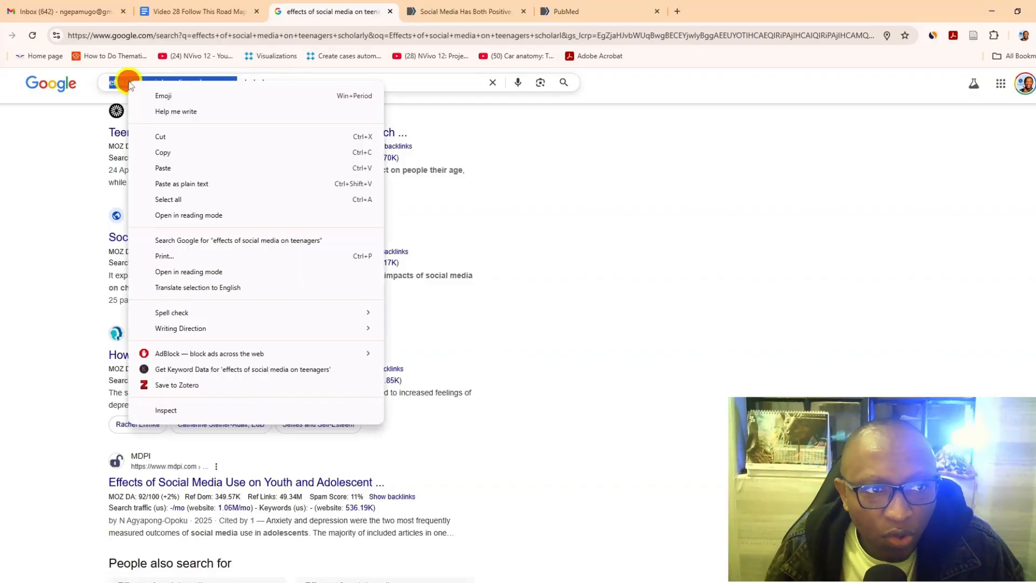
- Copy the phrase "effects of social media on teenagers" from the Google query and search PubMed for it
click(185, 153)
click(608, 7)
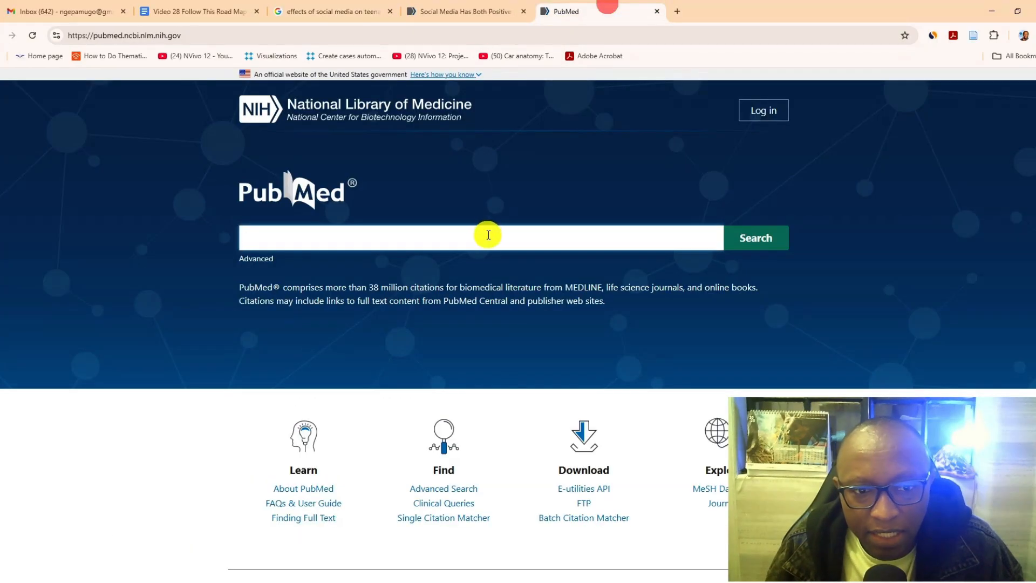
right_click(467, 236)
click(510, 374)
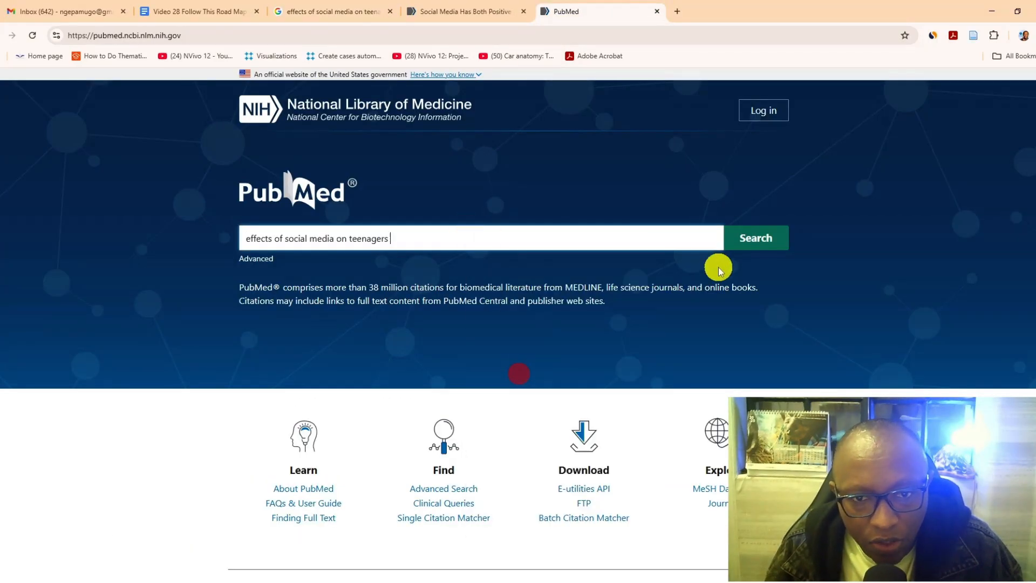
click(750, 241)
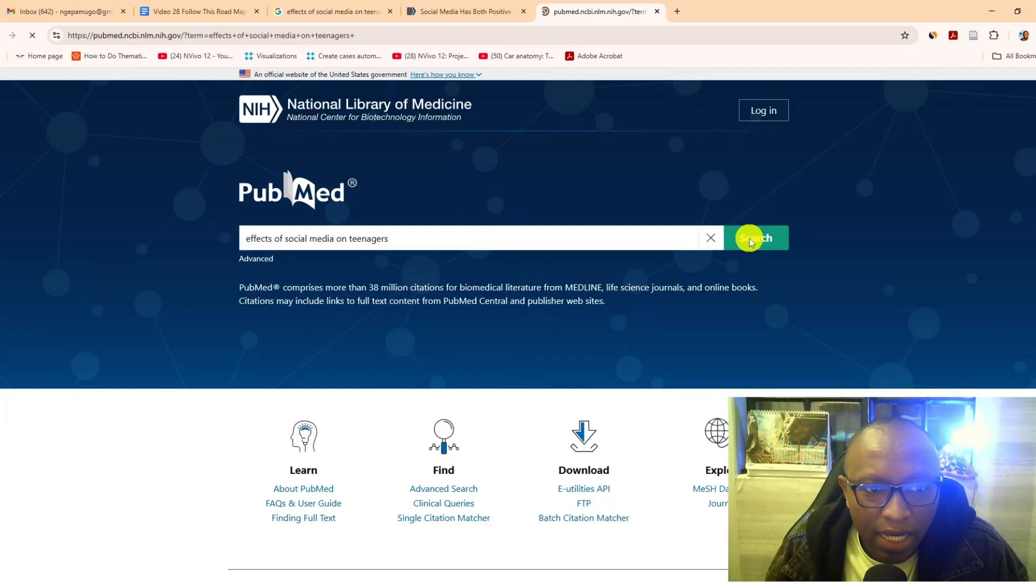
- Open the results "Is social media bad for mental health and wellbeing?" and "Impact of social media on the health of children and young people" in new tabs
scroll(648, 286, down, 1)
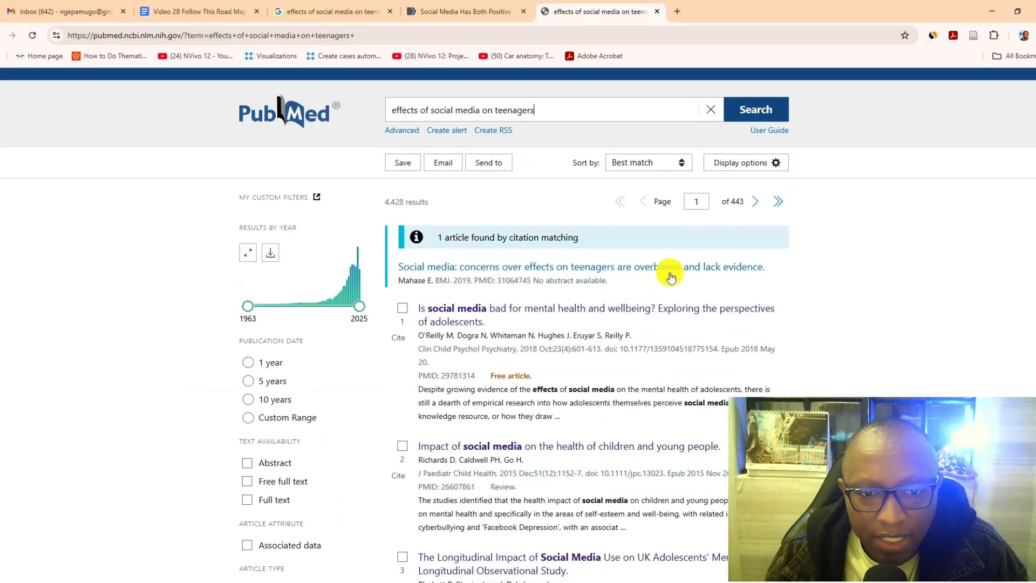
right_click(551, 308)
click(604, 323)
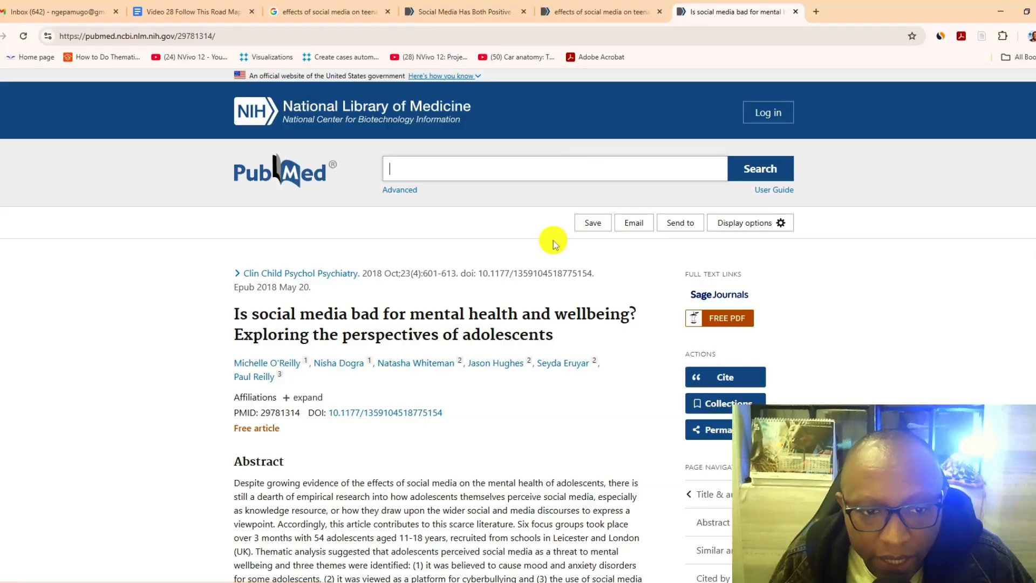
click(583, 12)
scroll(522, 320, down, 3)
right_click(500, 280)
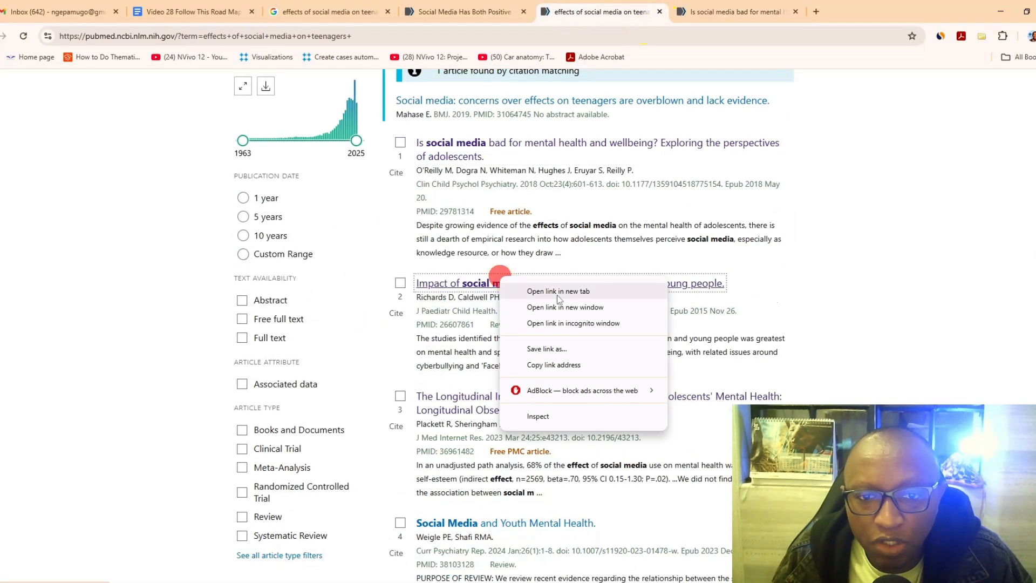
click(558, 291)
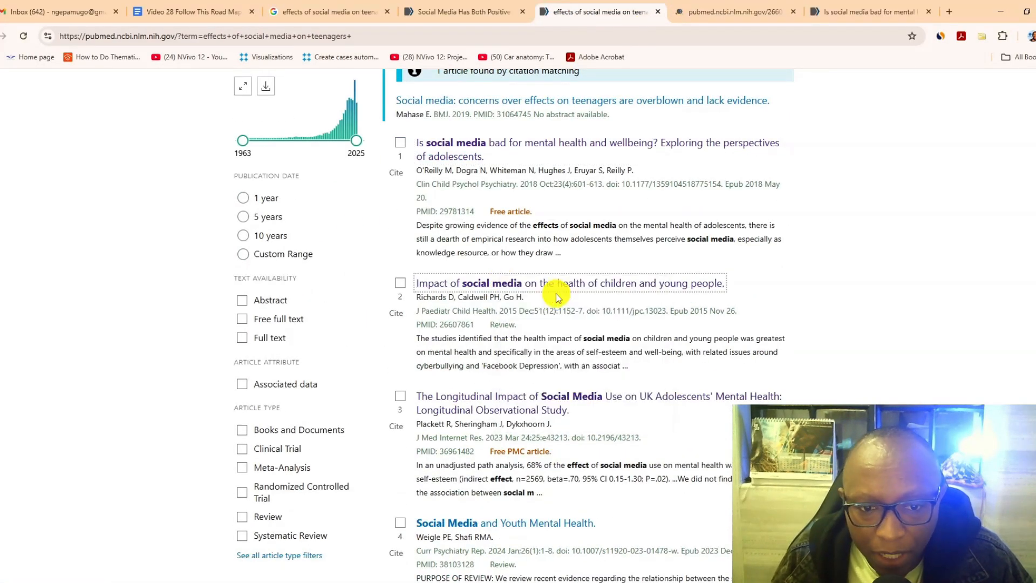
- Open the UK adolescents' longitudinal study and "Social Media and Youth Mental Health" from the results in new tabs
scroll(558, 297, down, 2)
right_click(534, 294)
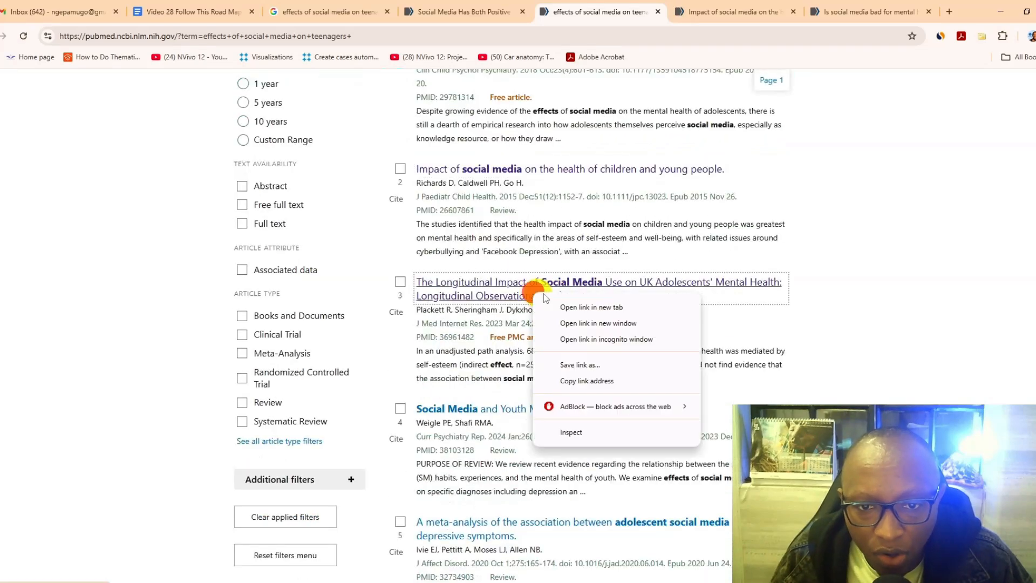
click(572, 308)
scroll(513, 297, down, 2)
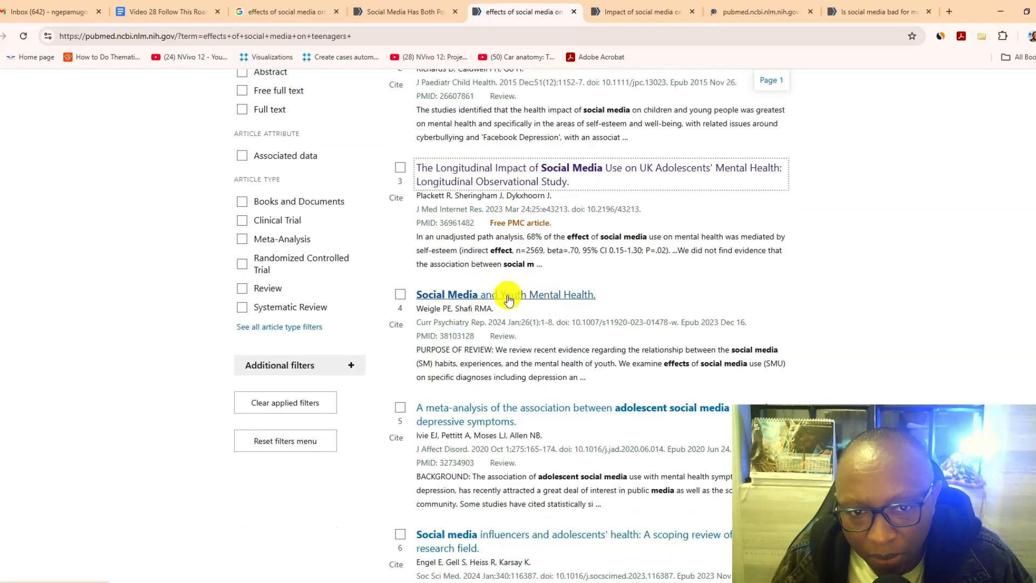
middle_click(510, 294)
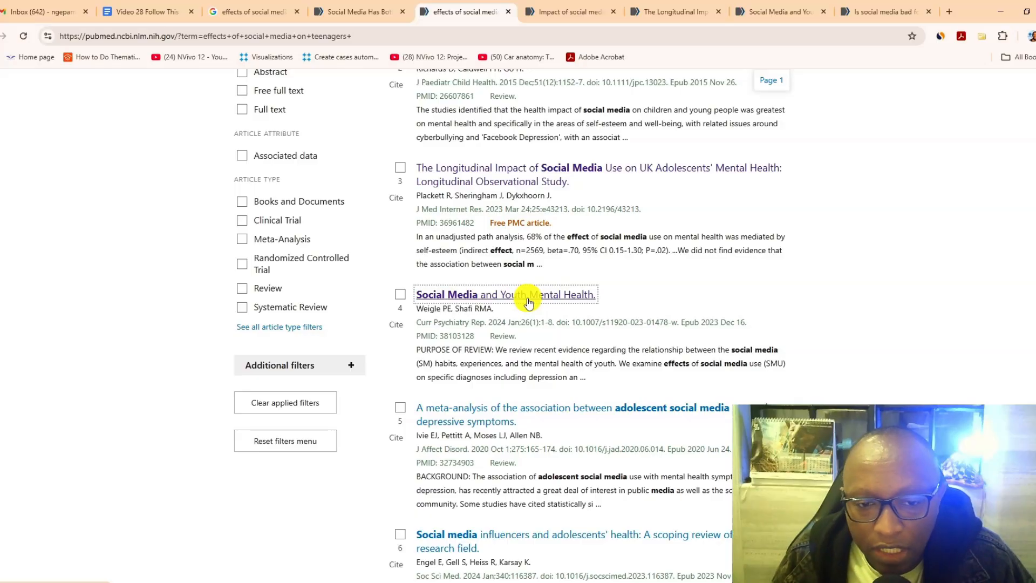
- Open the meta-analysis on adolescent social media use and depressive symptoms in a new tab, and try opening the social media influencers review too
scroll(529, 303, down, 3)
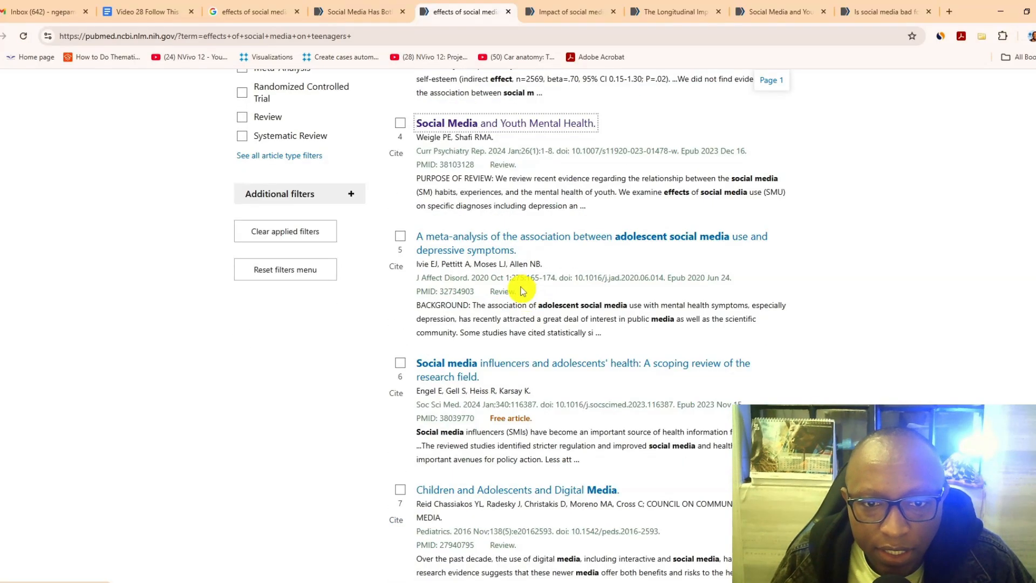
right_click(507, 247)
click(529, 249)
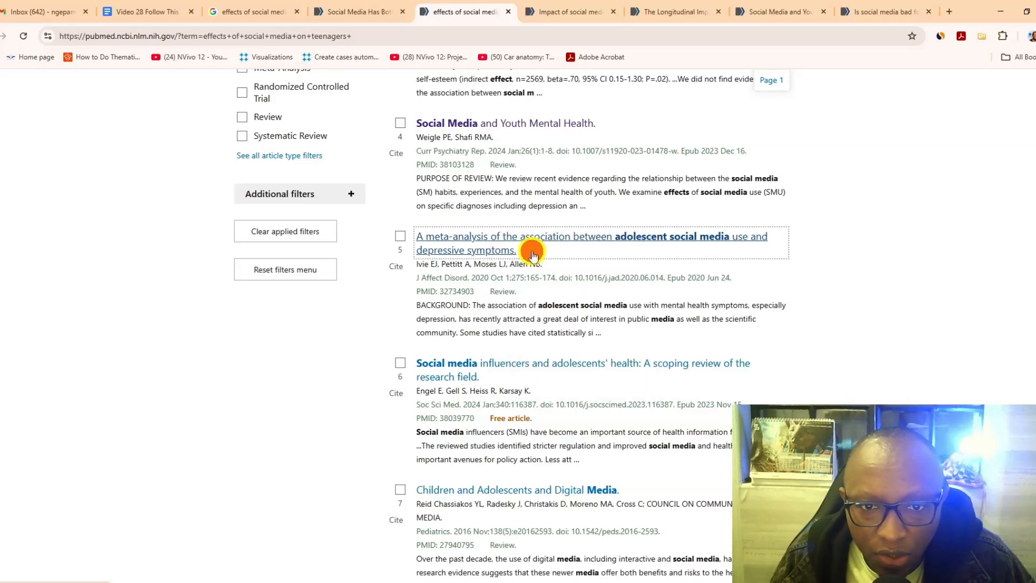
scroll(493, 256, down, 2)
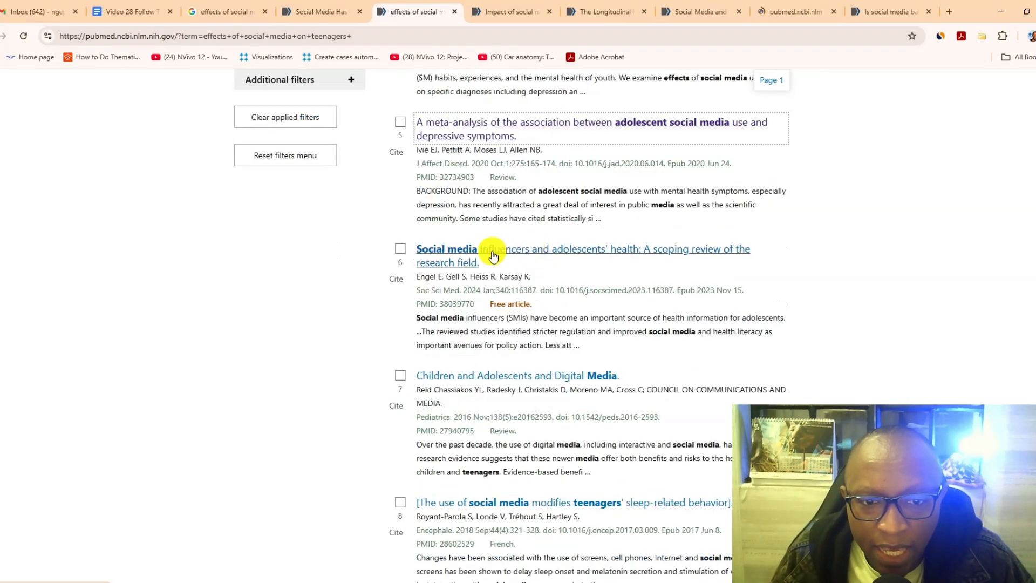
right_click(541, 256)
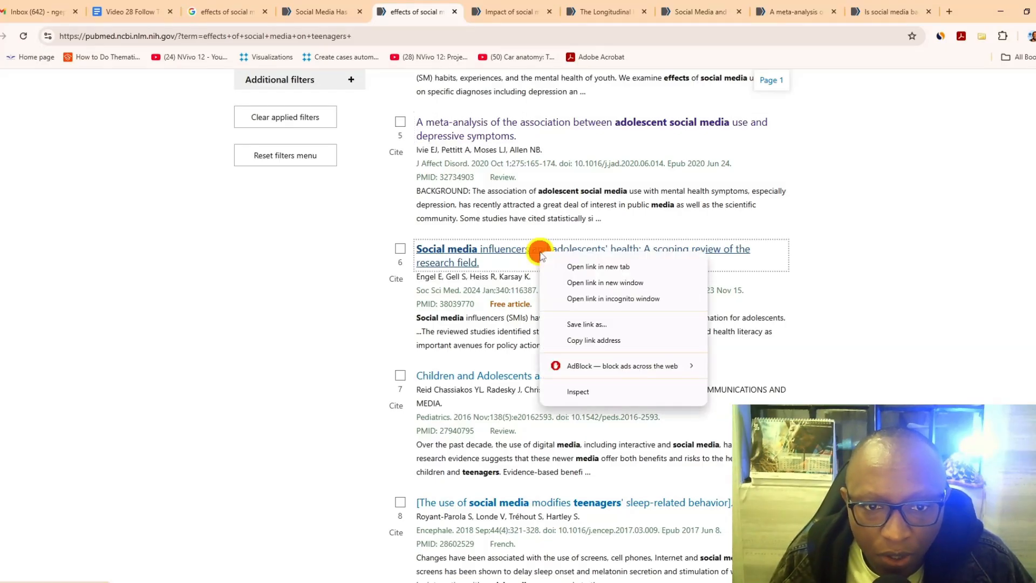
click(564, 264)
- Open "Children and Adolescents and Digital Media" and the study on teenagers' sleep-related behavior from the results in new tabs
scroll(494, 318, down, 1)
right_click(494, 319)
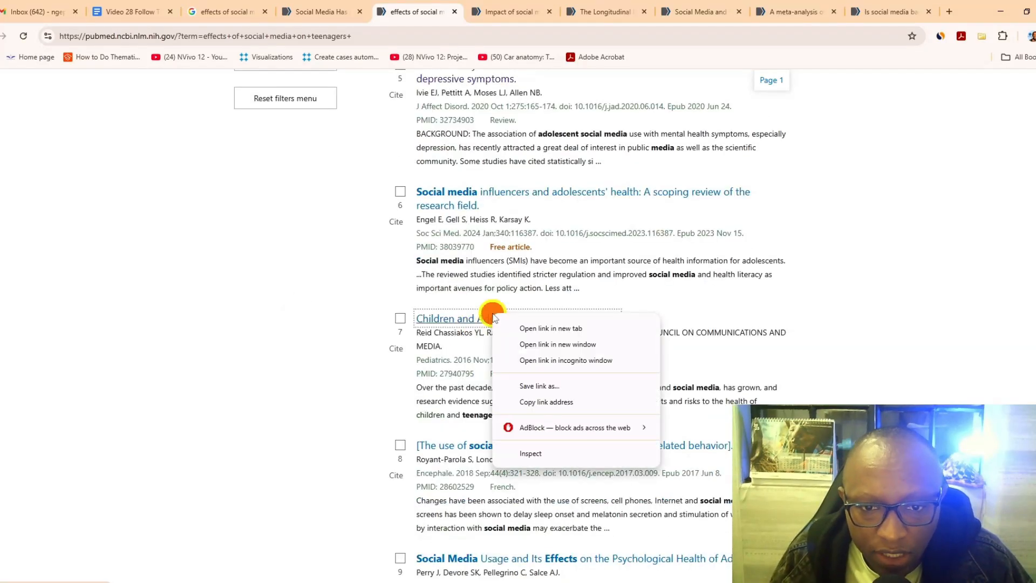
click(504, 325)
scroll(533, 327, down, 2)
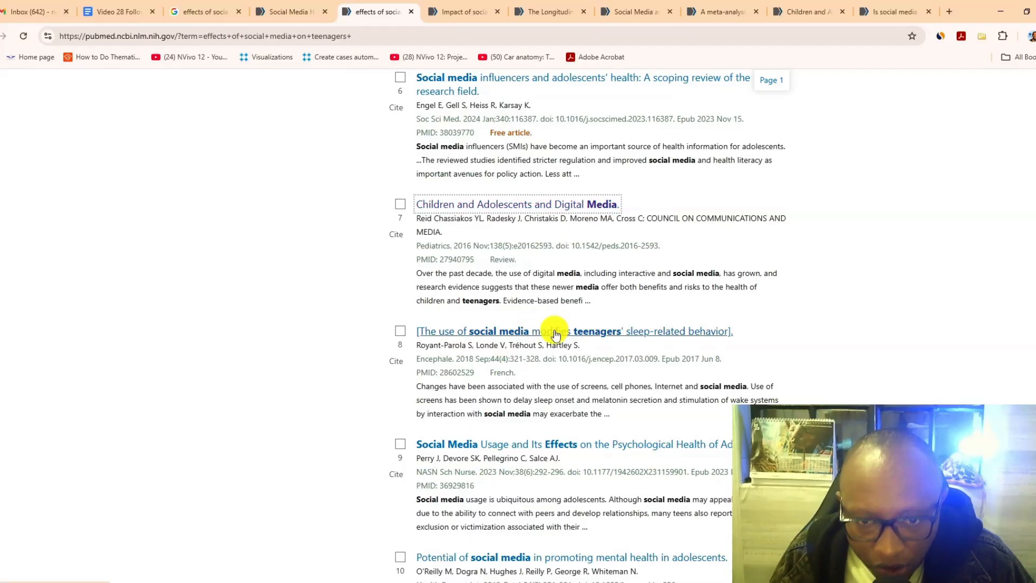
right_click(555, 334)
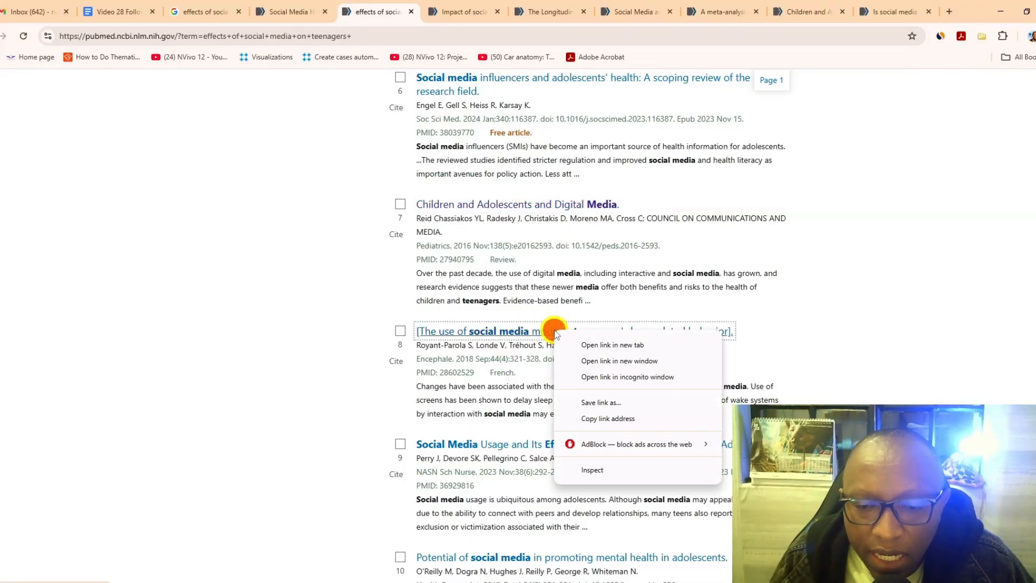
click(603, 347)
- Open result 9 on the psychological health of adolescents and result 10 on promoting mental health in adolescents in new tabs
scroll(594, 349, down, 1)
right_click(553, 390)
click(592, 406)
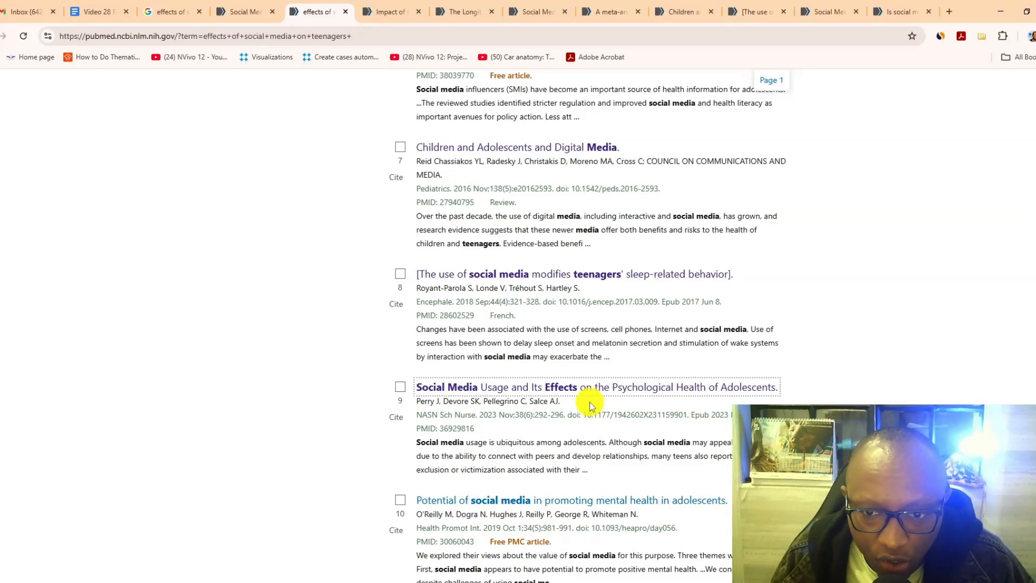
scroll(592, 406, down, 1)
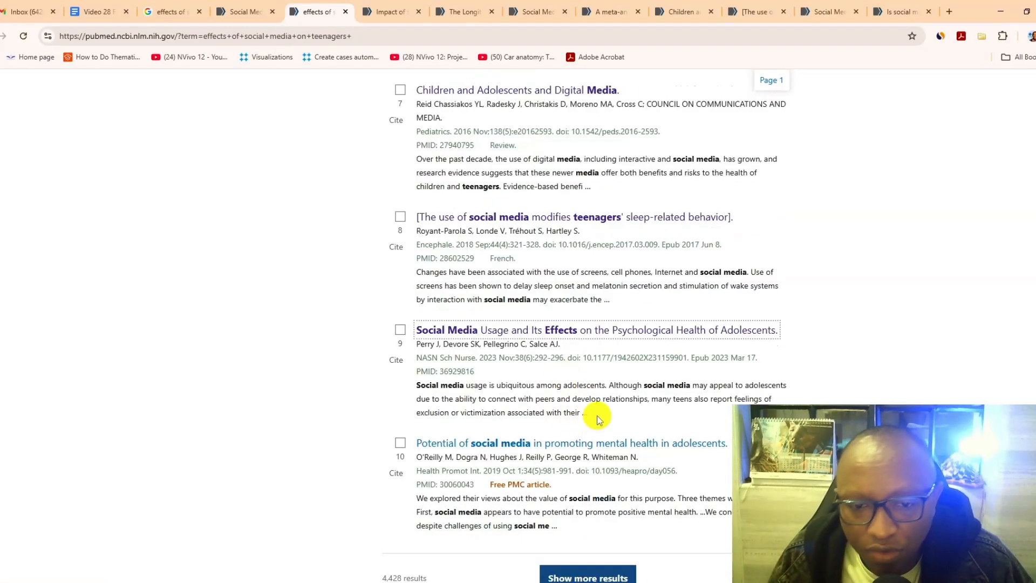
right_click(596, 441)
click(649, 302)
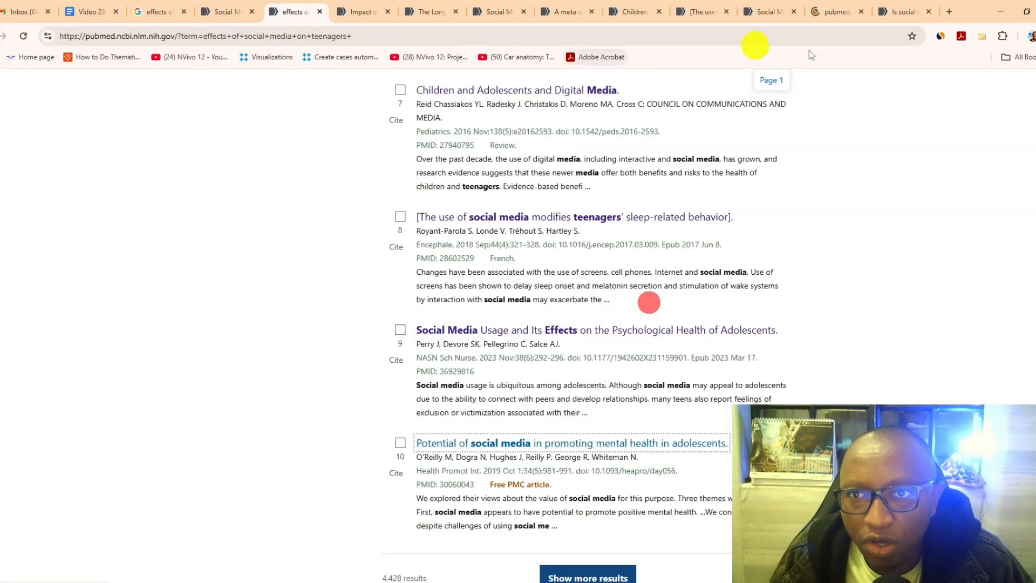
- Copy the DOI 10.1111/jpc.13023 from the article "Impact of social media on the health of children and young people"
click(352, 6)
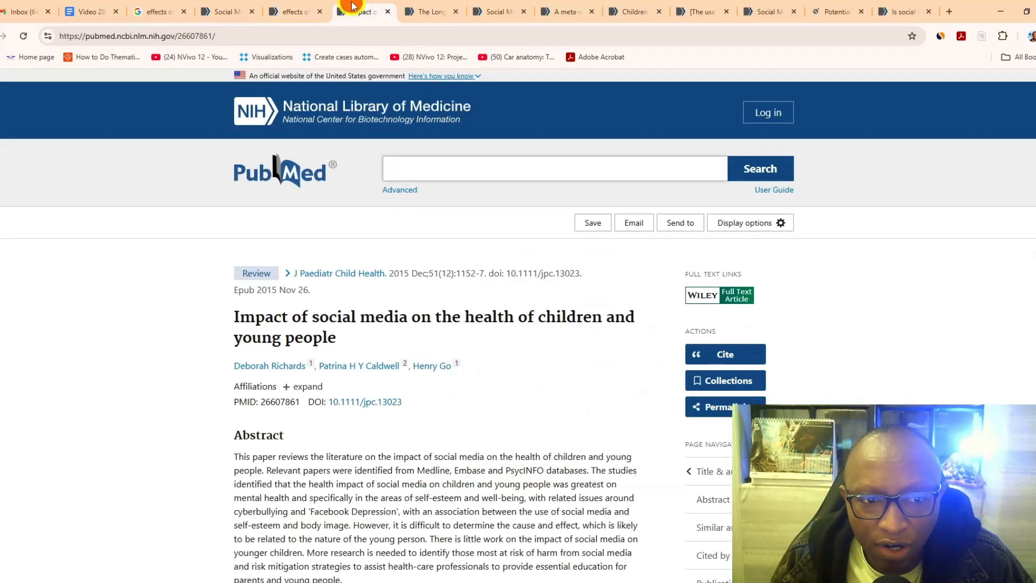
scroll(441, 324, down, 2)
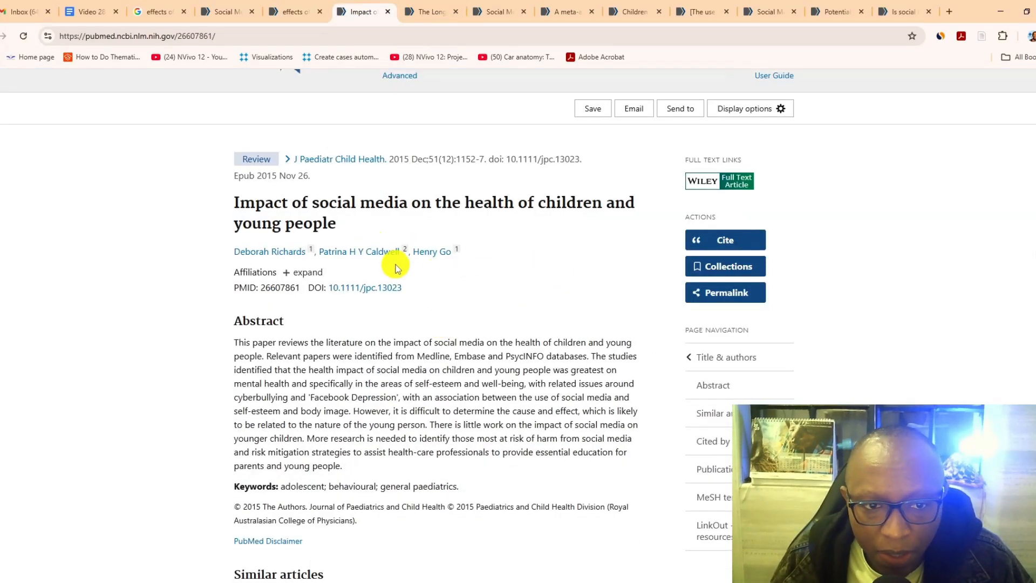
scroll(397, 268, down, 6)
scroll(396, 268, up, 4)
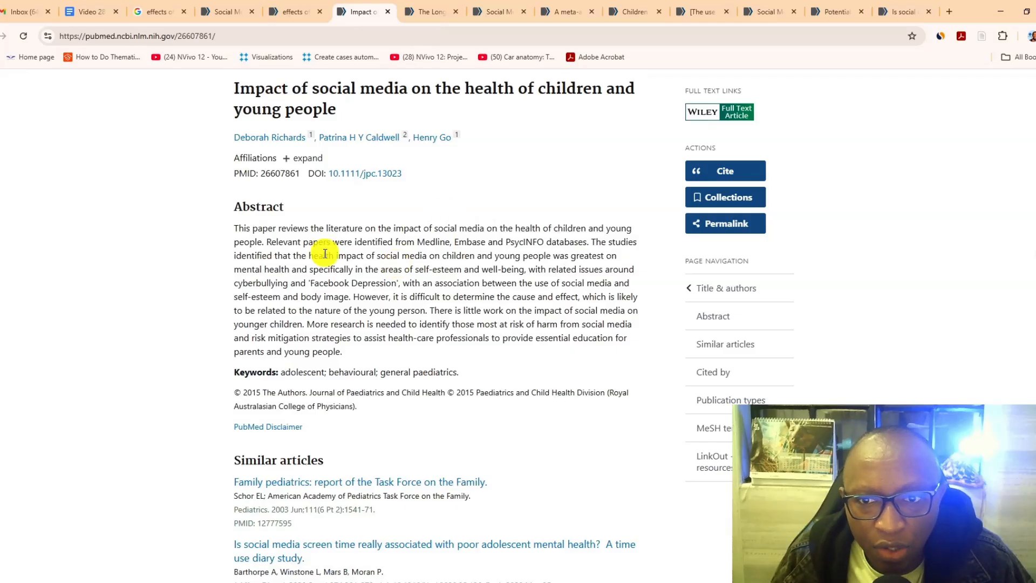
drag(307, 172, 402, 174)
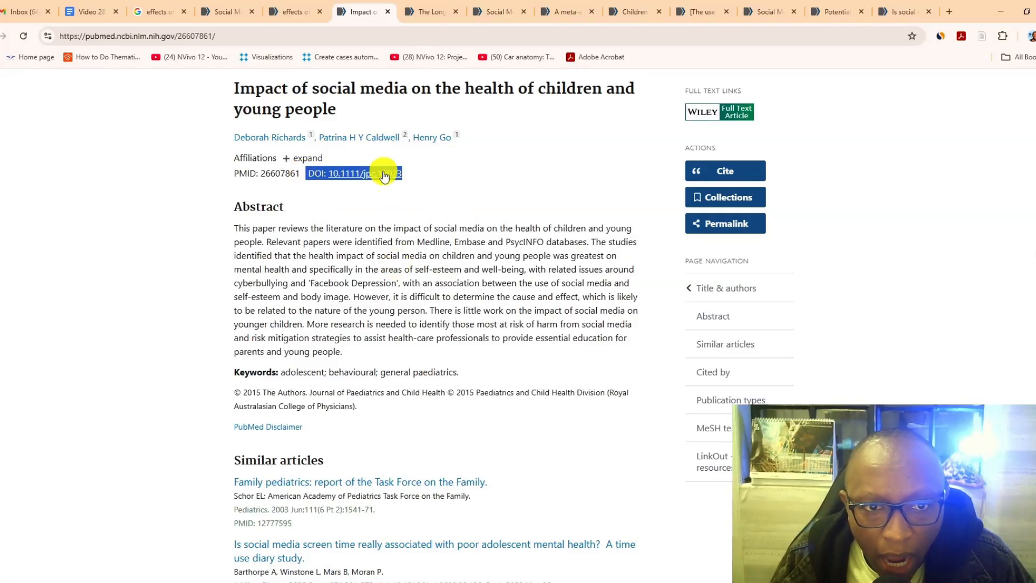
right_click(403, 175)
click(411, 285)
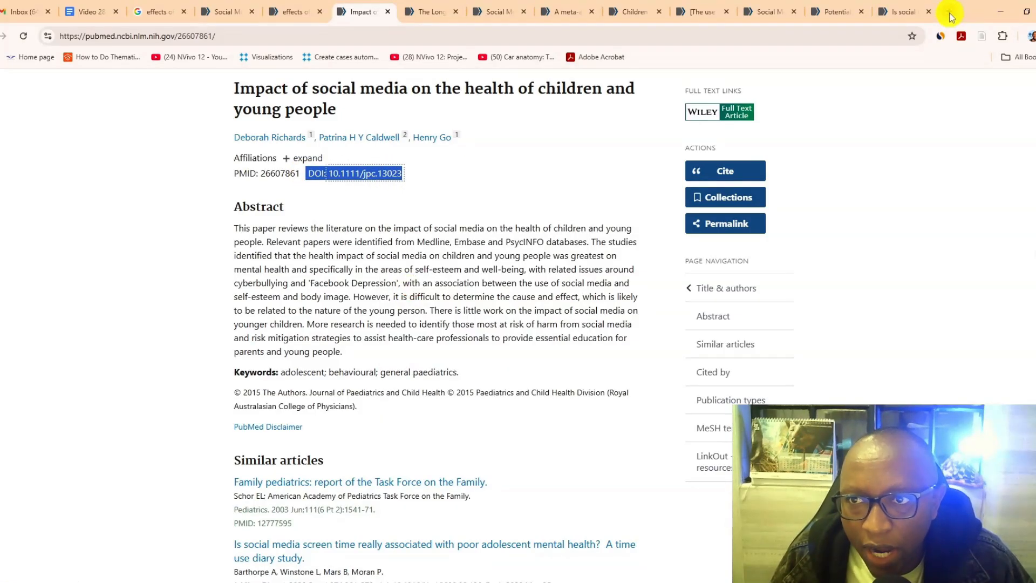
- Search Google for "sci hub" in a new tab and open the sci-hub.se site
click(951, 11)
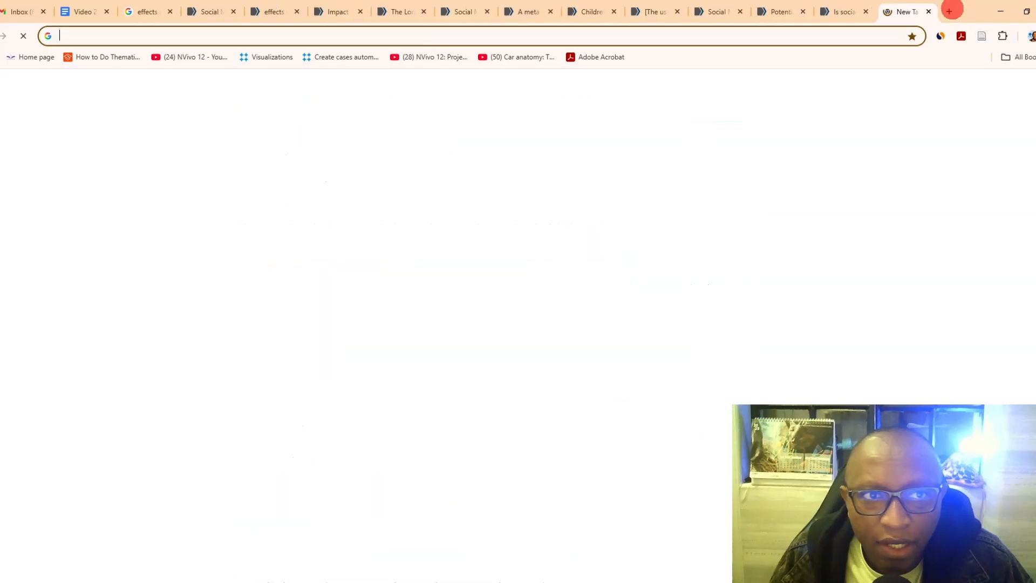
text(scih)
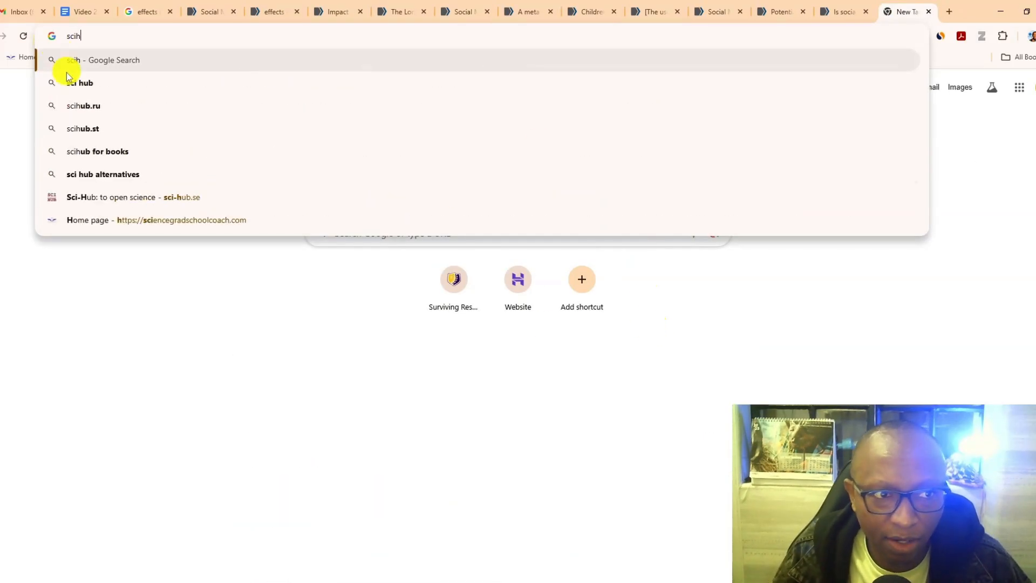
click(80, 82)
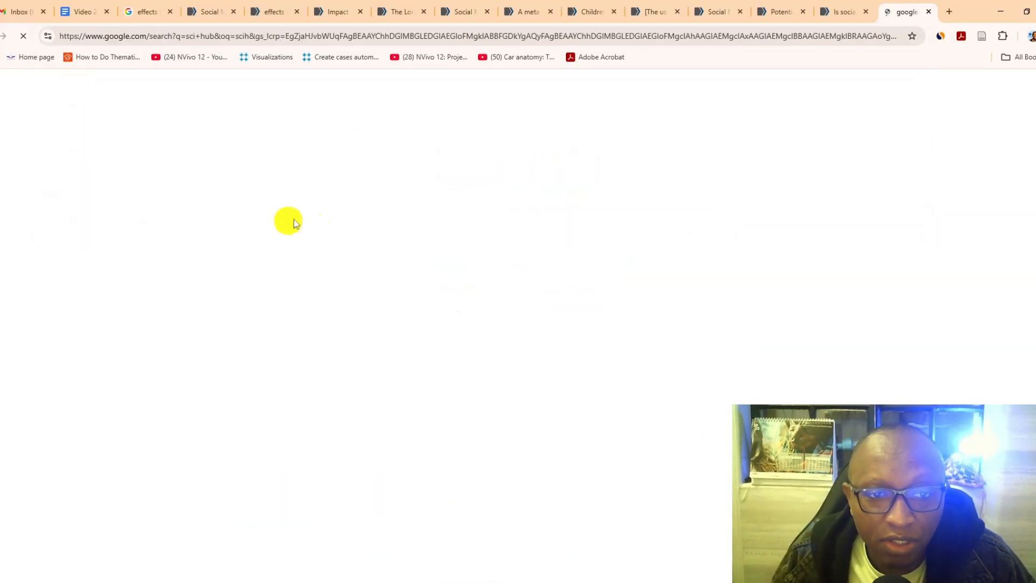
click(220, 193)
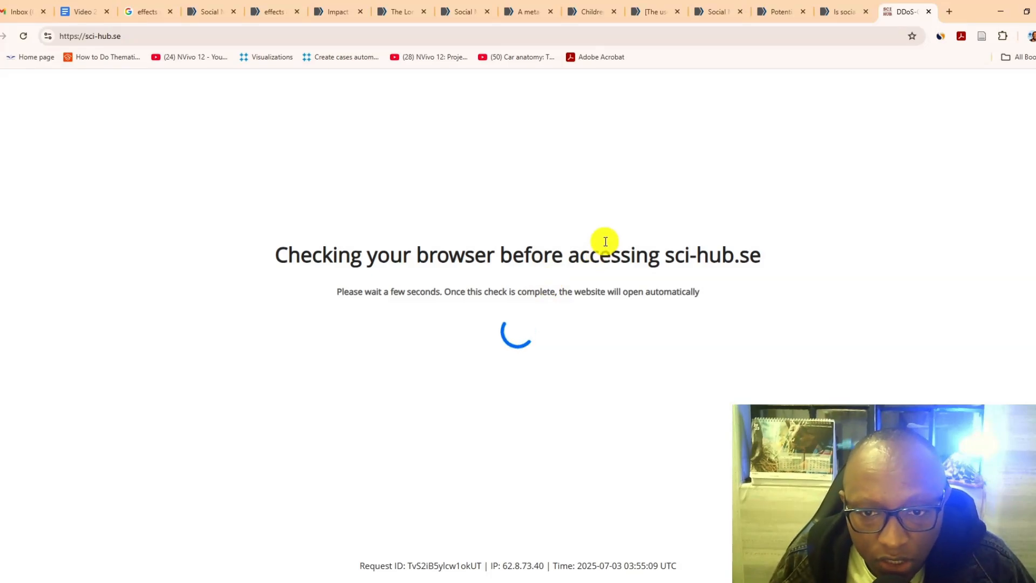
- Look up the article on Sci-Hub with the copied DOI 10.1111/jpc.13023
right_click(173, 257)
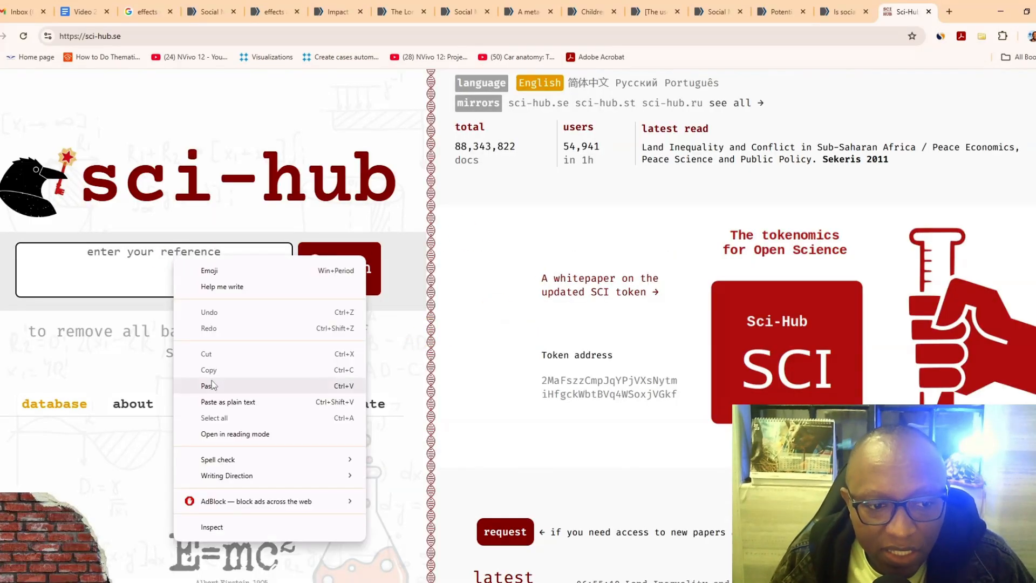
click(211, 381)
click(322, 270)
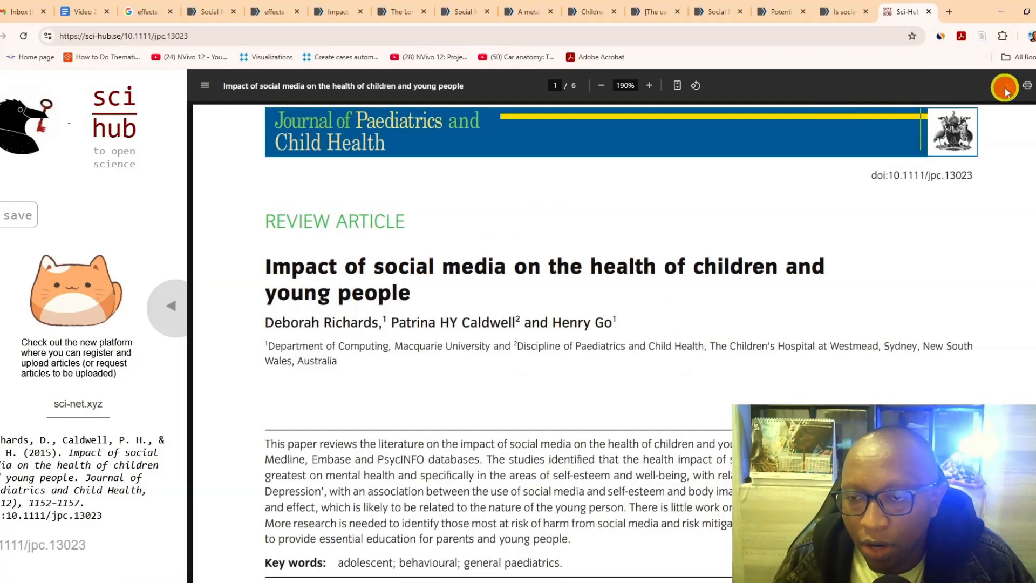
- Download the displayed article as the PDF richards2015, saving it in the destination folder for the papers
click(1005, 87)
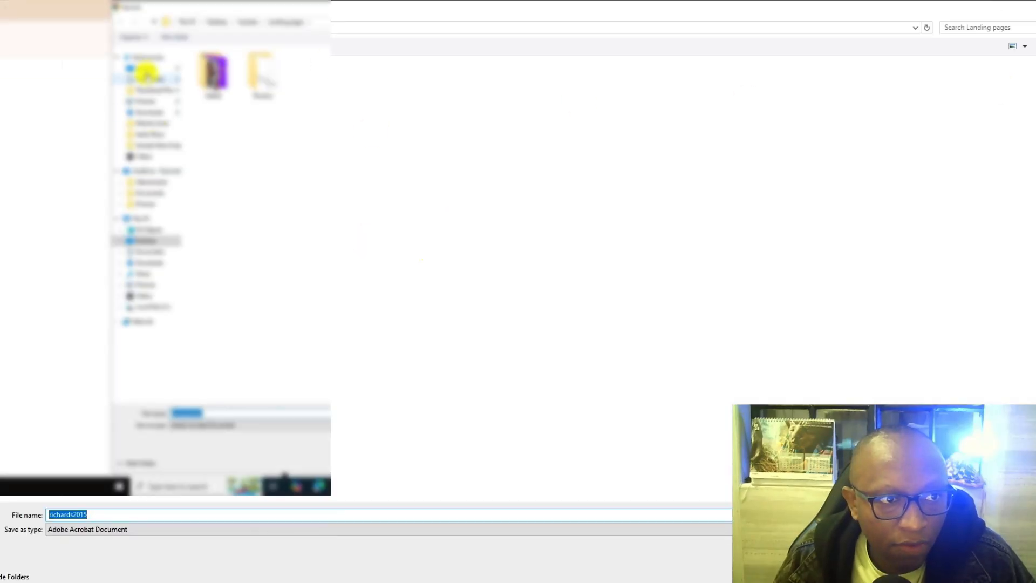
click(144, 69)
double_click(231, 249)
double_click(240, 64)
click(965, 575)
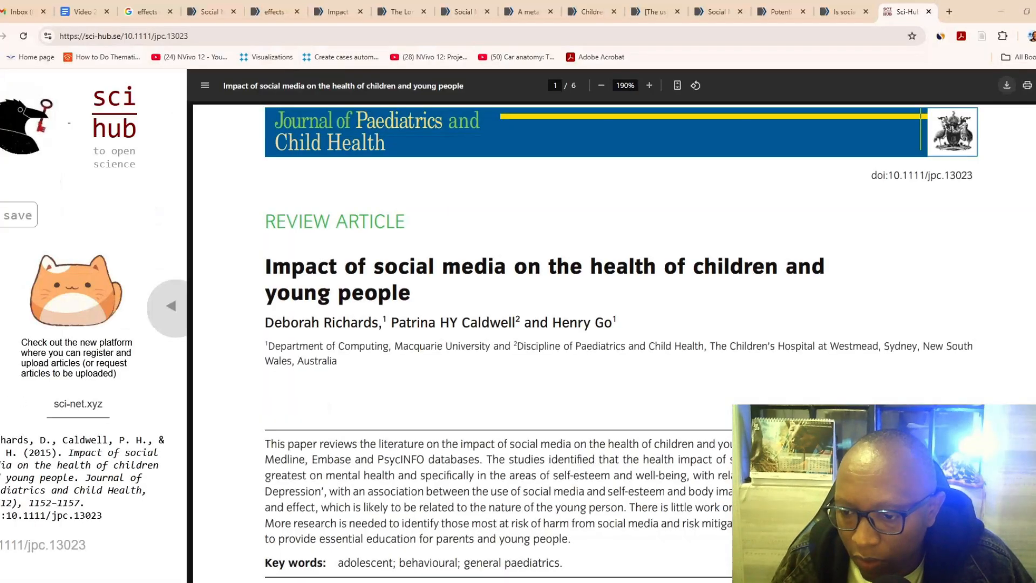
- Return to the PubMed page of "Impact of social media on the health of children and young people" and close it
click(274, 9)
click(328, 11)
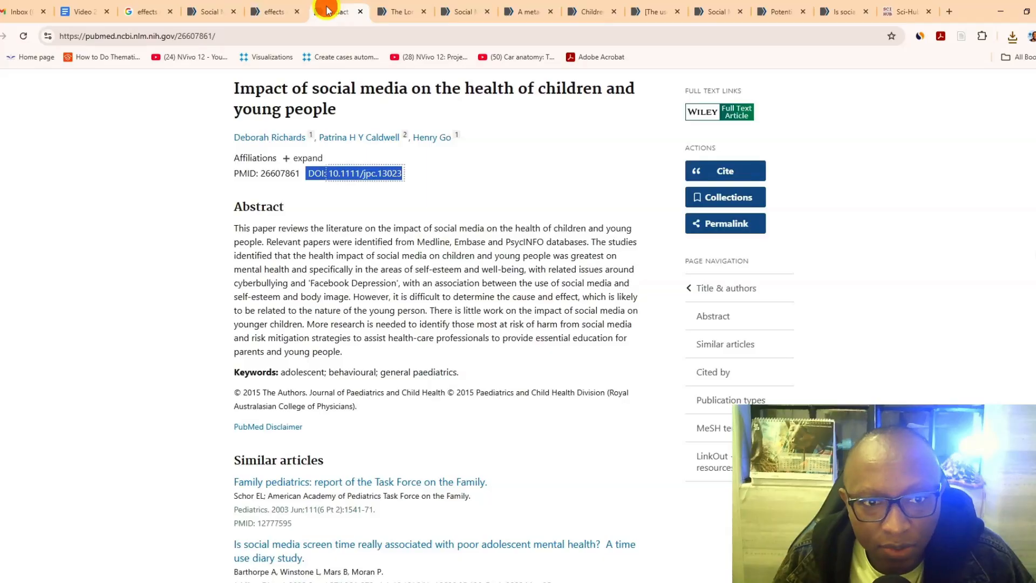
click(360, 14)
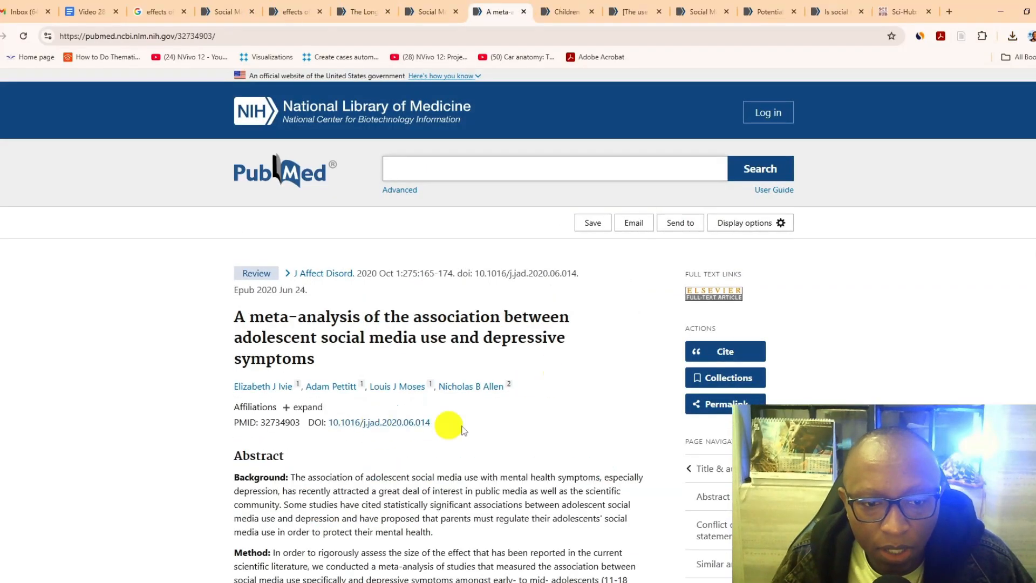
- Copy DOI 10.1016/j.jad.2020.06.014 from the meta-analysis article's PubMed page, look it up on Sci-Hub and save its PDF in "Effects of social media on teenagers"
drag(461, 421, 312, 423)
right_click(313, 422)
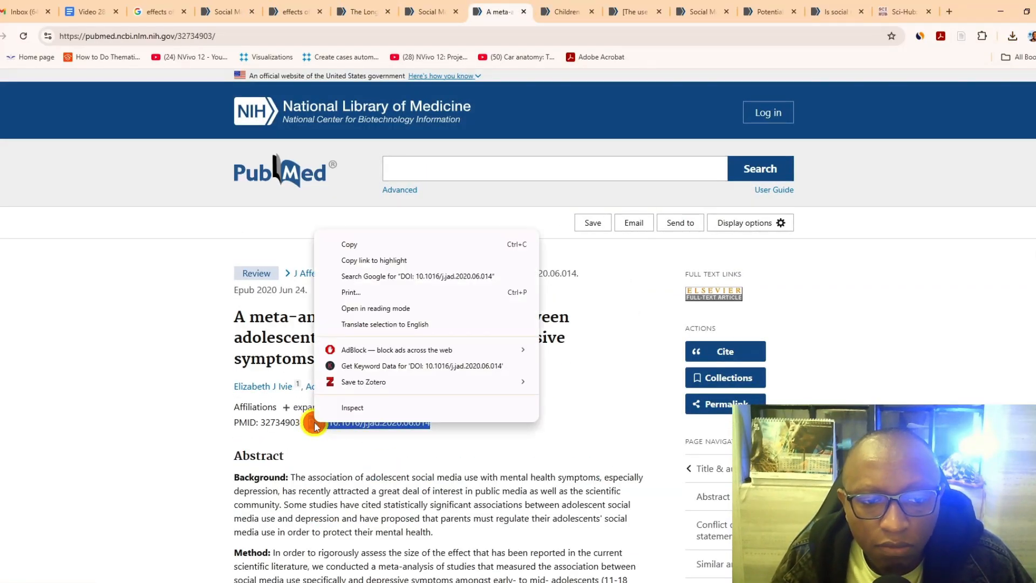
click(354, 247)
click(898, 11)
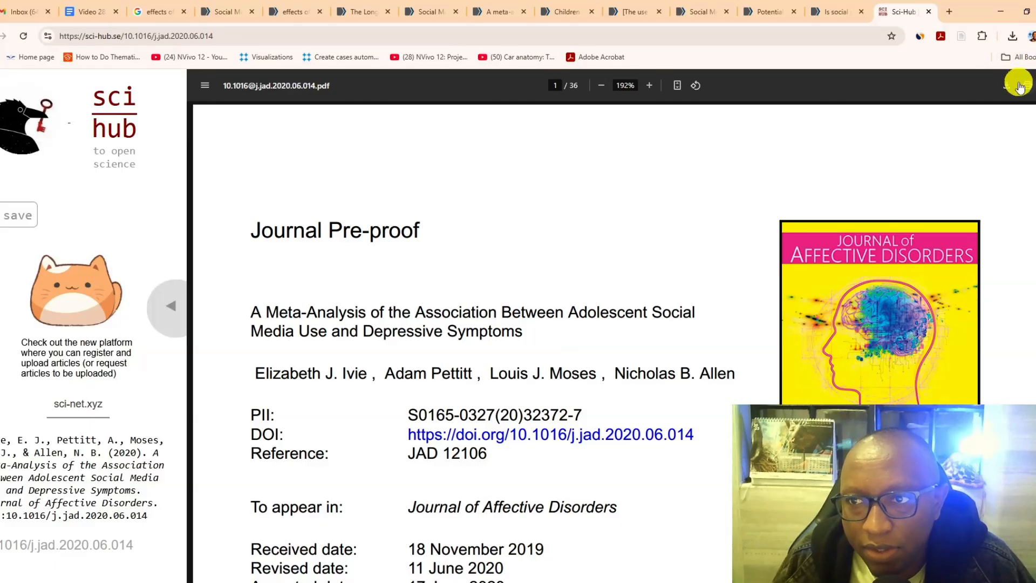
click(1010, 87)
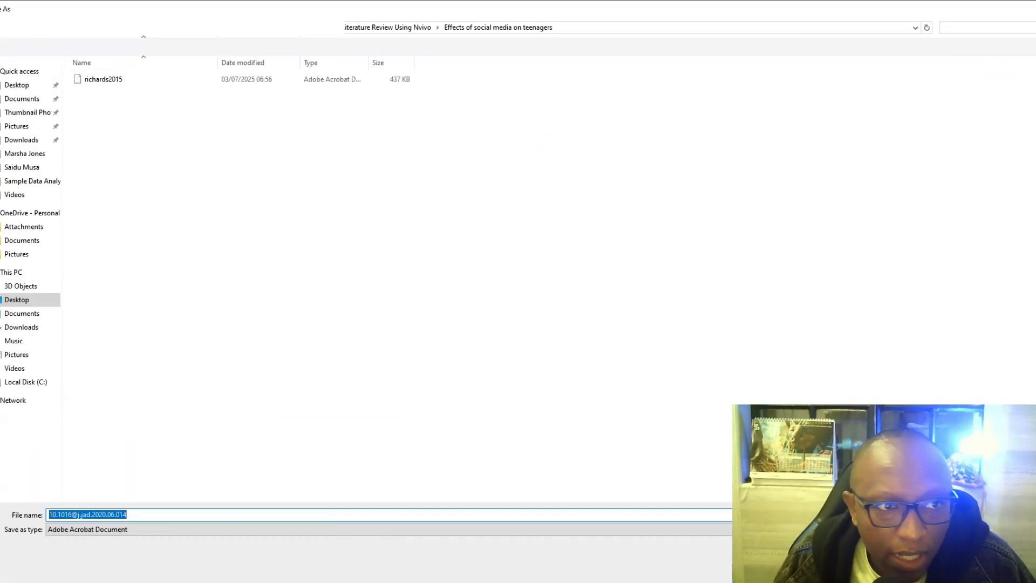
- Copy the DOI 10.1542/peds.2016-2593 from the PubMed page of "Children and Adolescents and Digital Media"
click(509, 11)
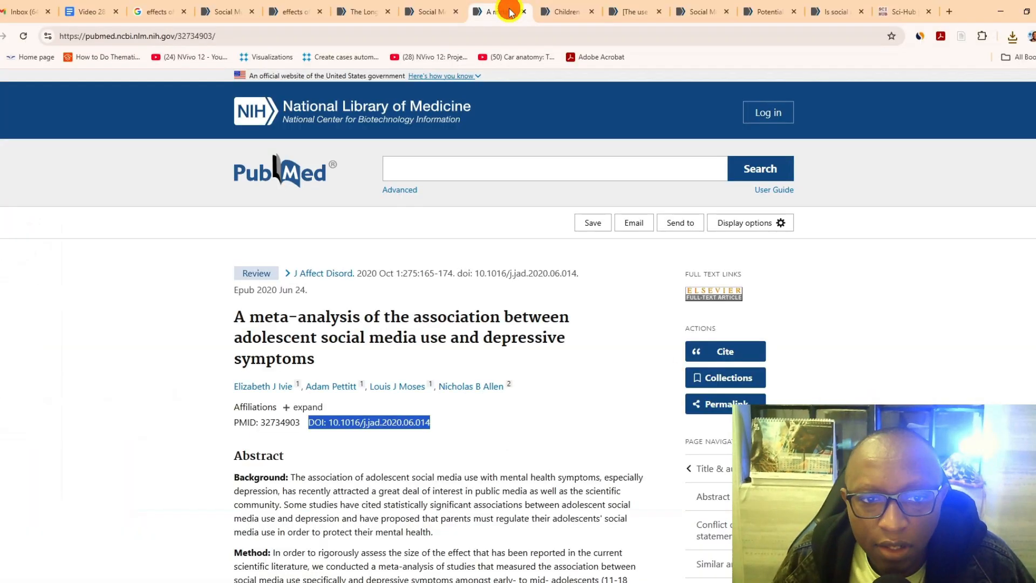
click(550, 12)
drag(431, 381, 315, 380)
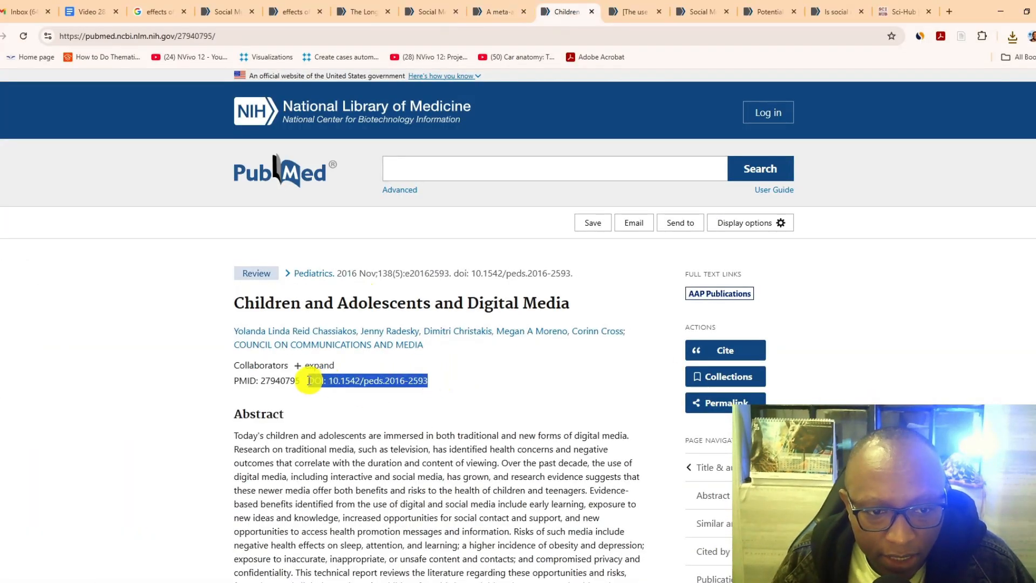
right_click(330, 388)
click(358, 395)
- Return to the Sci-Hub home page and look up the article with the copied DOI 10.1542/peds.2016-2593
click(898, 11)
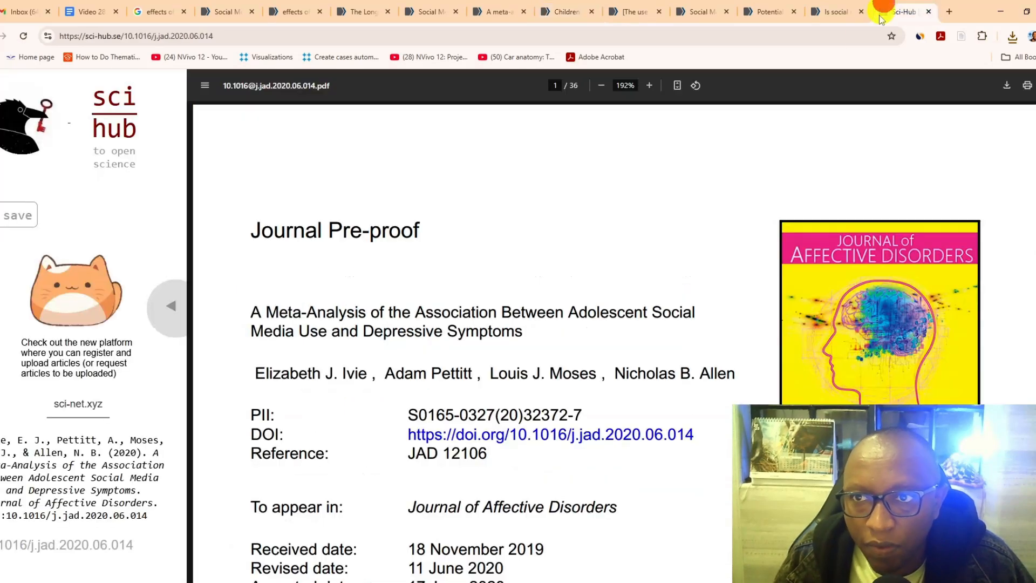
click(103, 116)
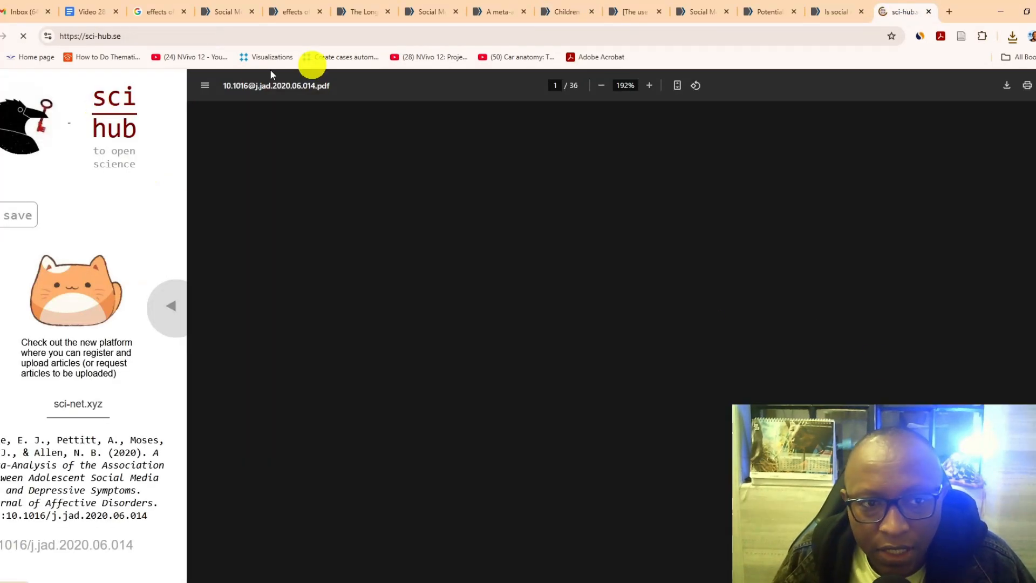
right_click(146, 255)
click(186, 384)
click(342, 261)
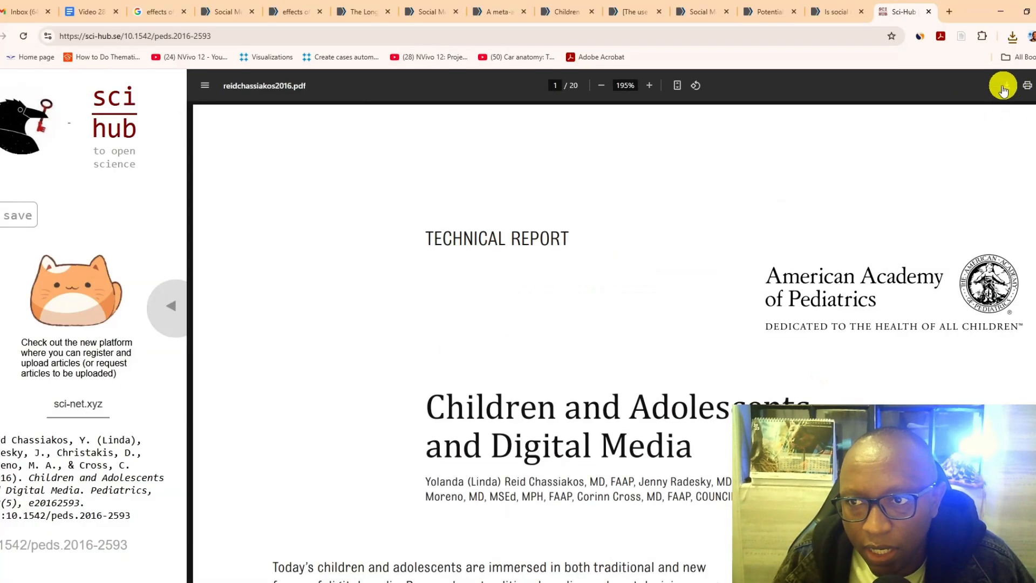
- Download the displayed article as the PDF reidchassiakos2016 and check the saved file in its folder
click(985, 87)
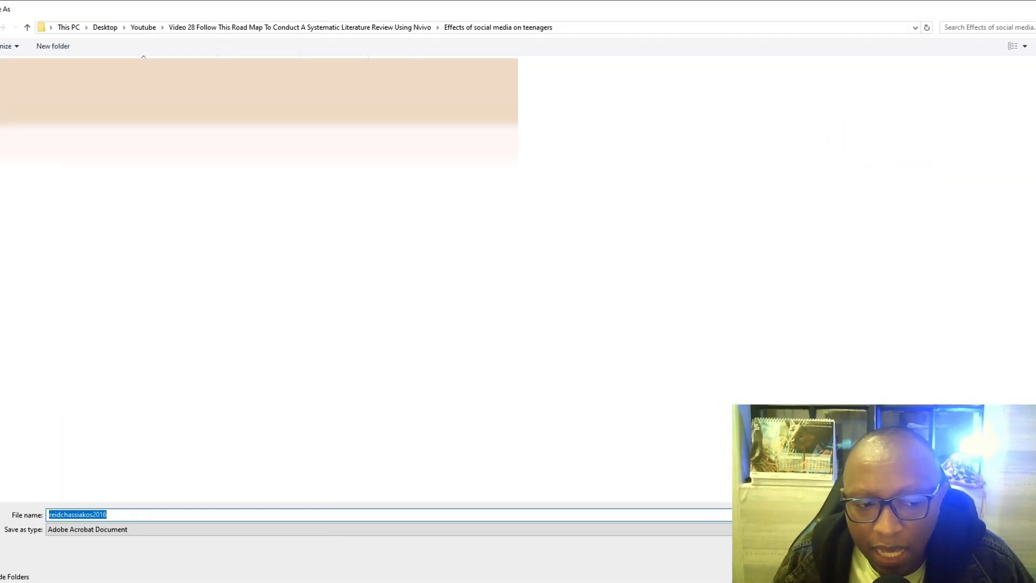
key(Return)
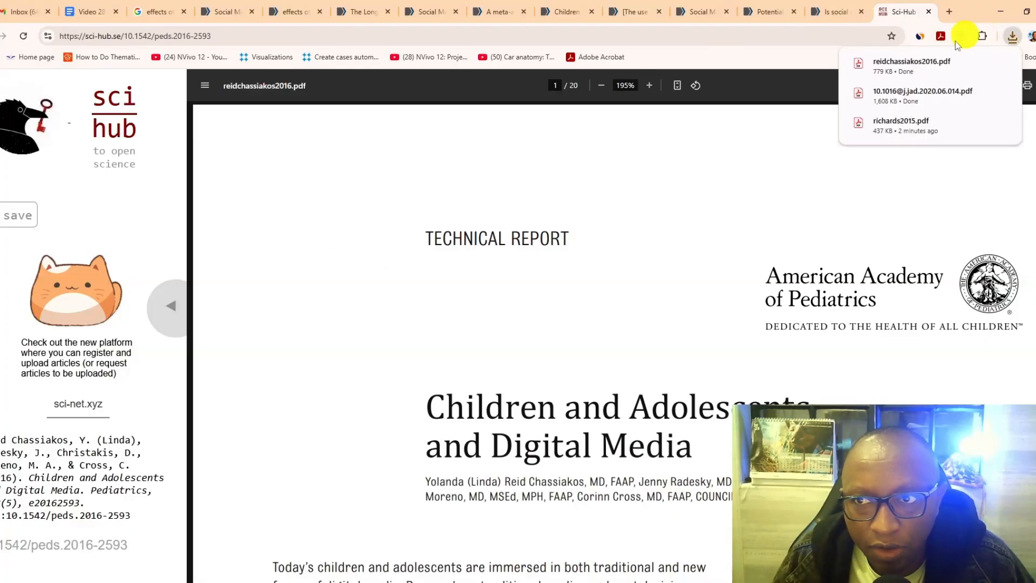
click(984, 64)
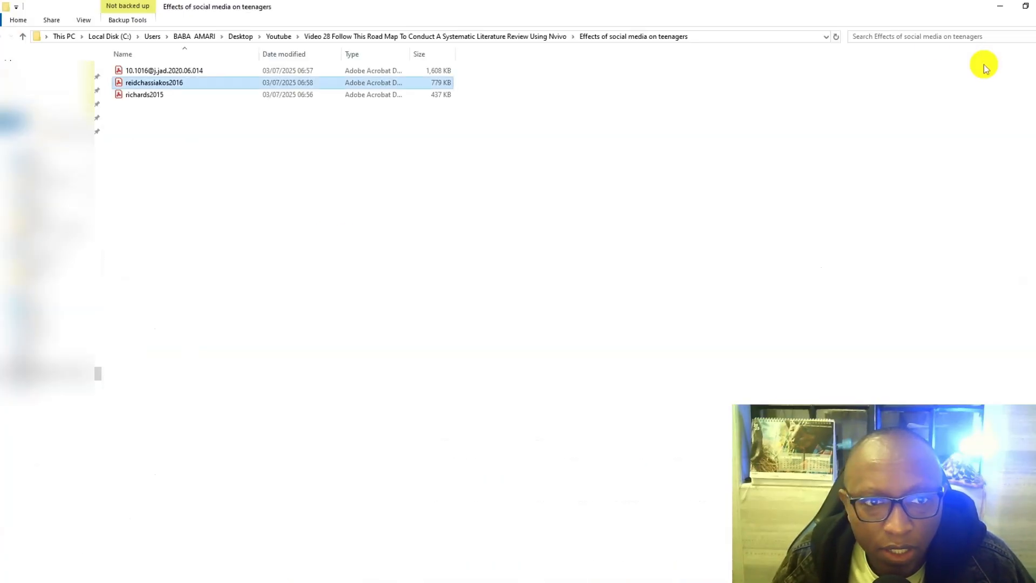
click(1000, 8)
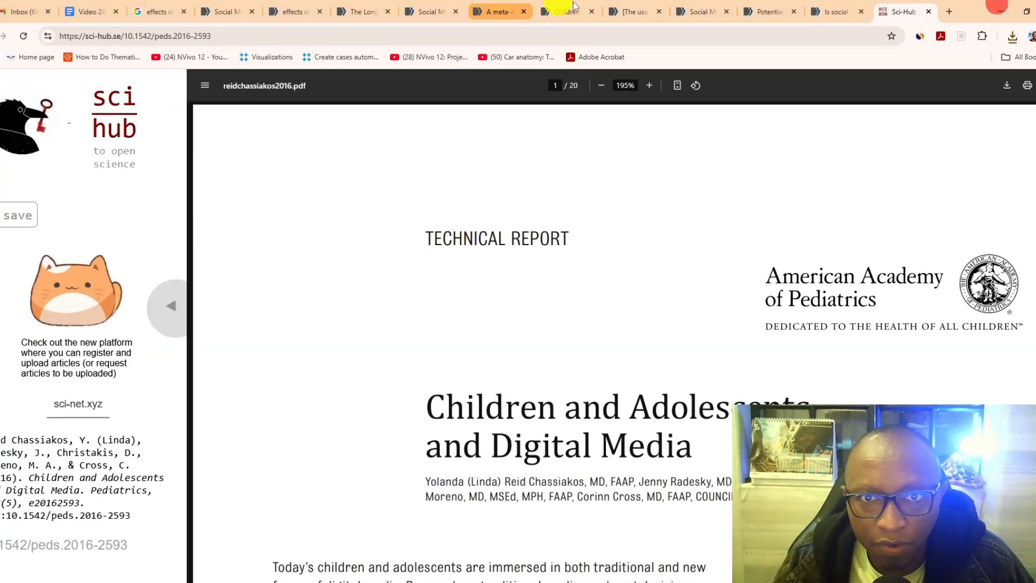
- Copy the DOI 10.1016/j.encep.2017.03.009 from the PubMed page of "[The use of social media modifies teenagers' sleep-related behavior]"
click(627, 7)
drag(459, 399, 312, 400)
right_click(315, 401)
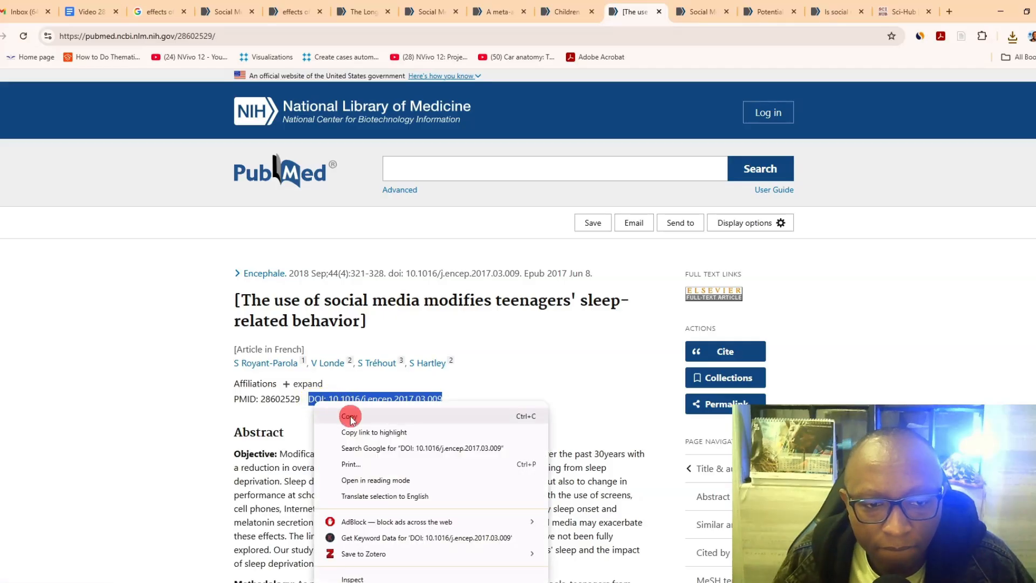
click(347, 416)
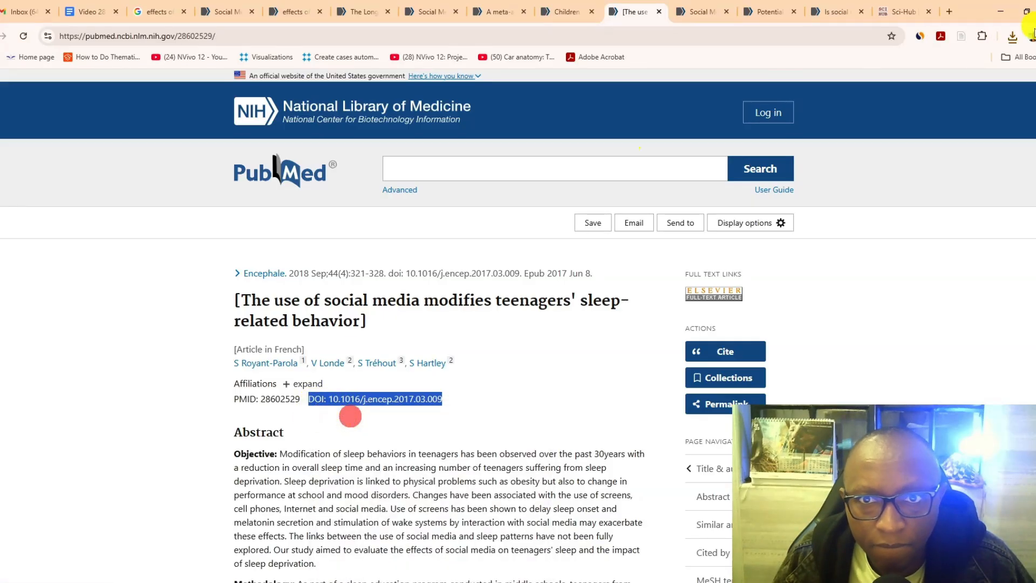
- Look up the copied DOI 10.1016/j.encep.2017.03.009 on Sci-Hub and download the article's PDF to the papers folder
click(898, 11)
click(102, 111)
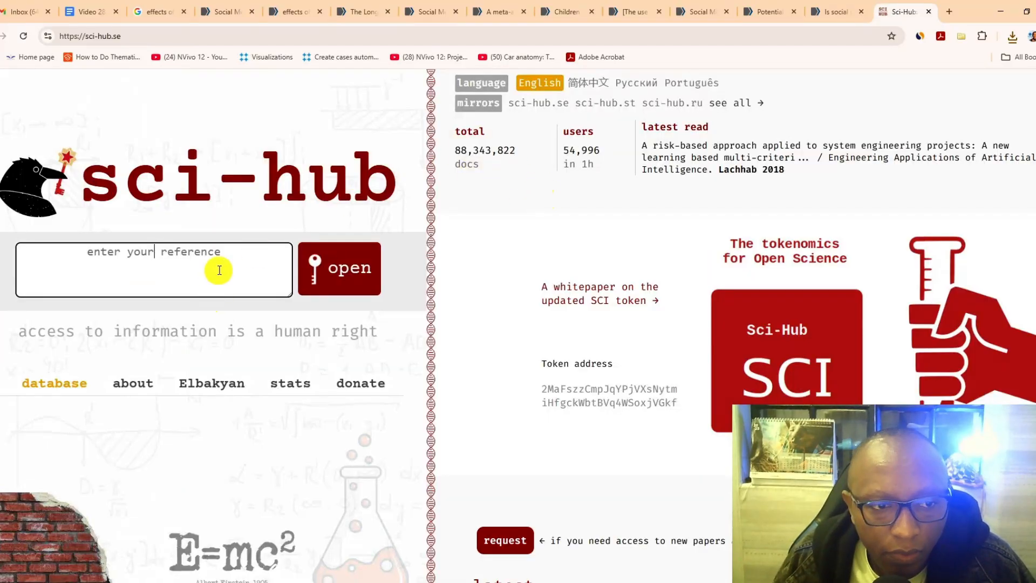
right_click(219, 270)
click(261, 398)
click(352, 263)
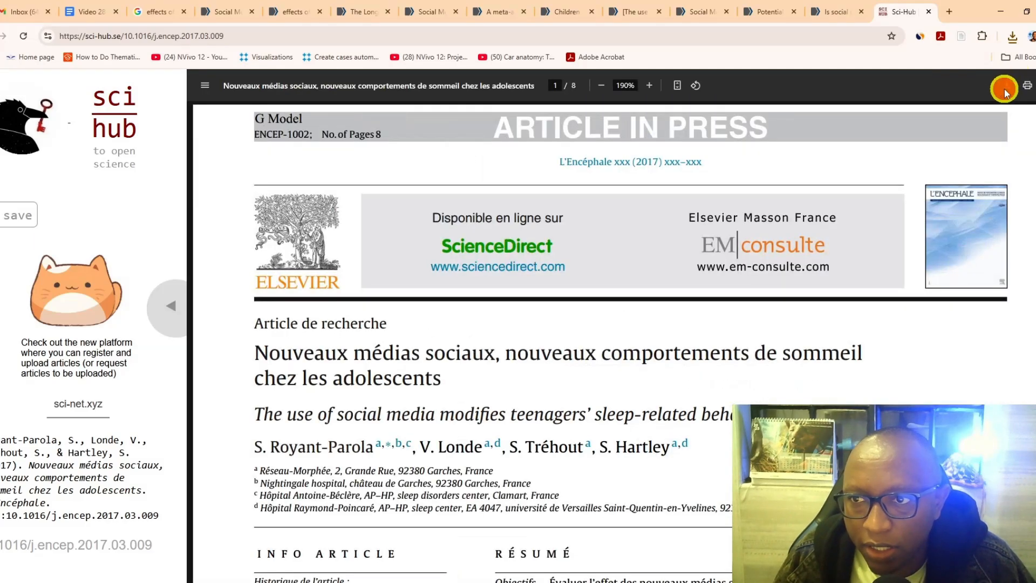
click(1004, 89)
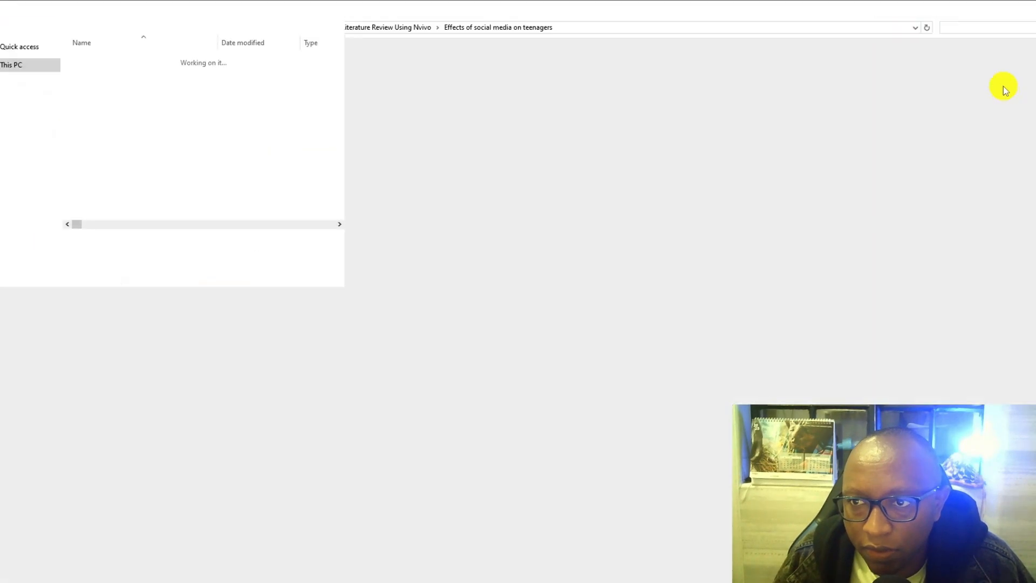
key(Return)
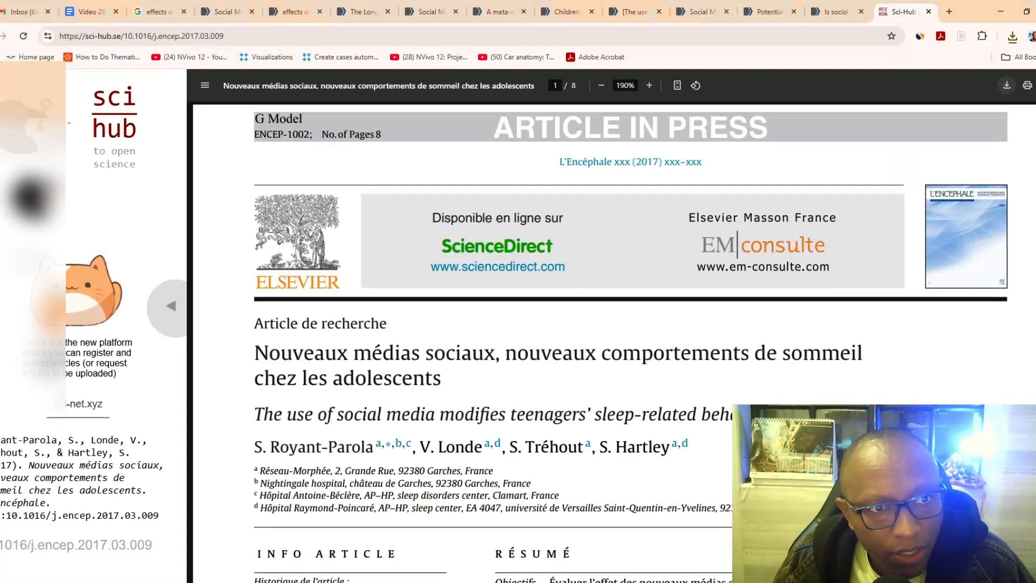
- Copy the DOI 10.1093/heapro/day056 from the PubMed page of "Potential of social media in promoting mental health in adolescents"
click(754, 12)
click(561, 408)
mouse_move(512, 410)
mouse_down()
mouse_move(401, 400)
mouse_move(519, 399)
mouse_up()
right_click(409, 401)
click(402, 402)
right_click(483, 398)
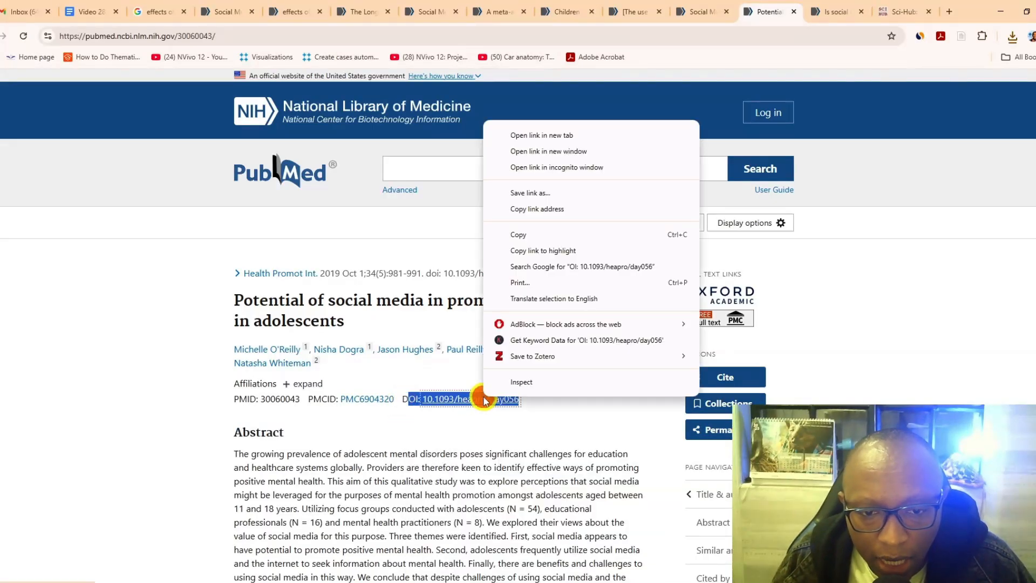
click(548, 235)
- Look up the copied DOI 10.1093/heapro/day056 on Sci-Hub and download the article's PDF
click(896, 12)
click(120, 107)
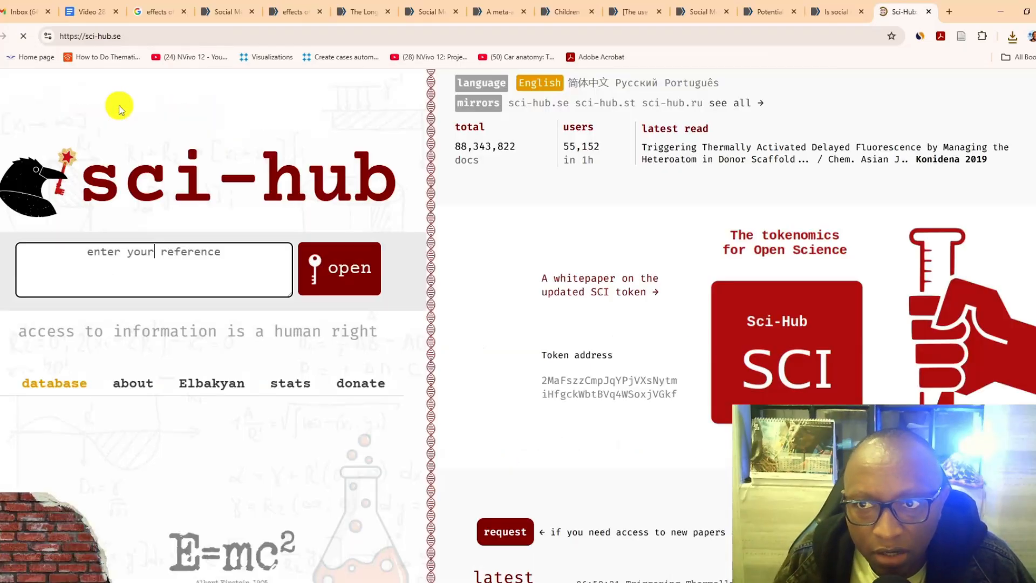
right_click(142, 251)
click(188, 385)
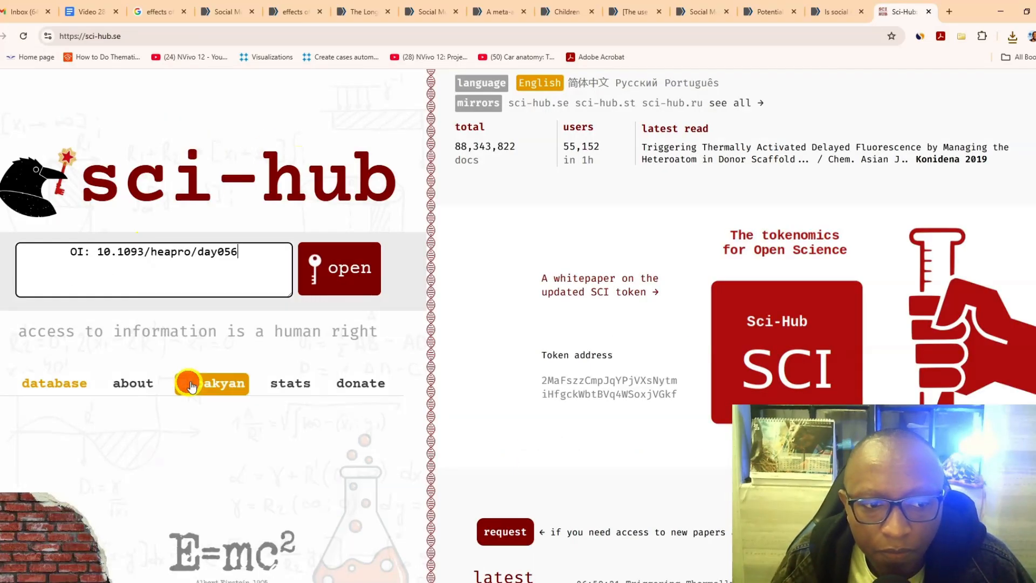
click(319, 272)
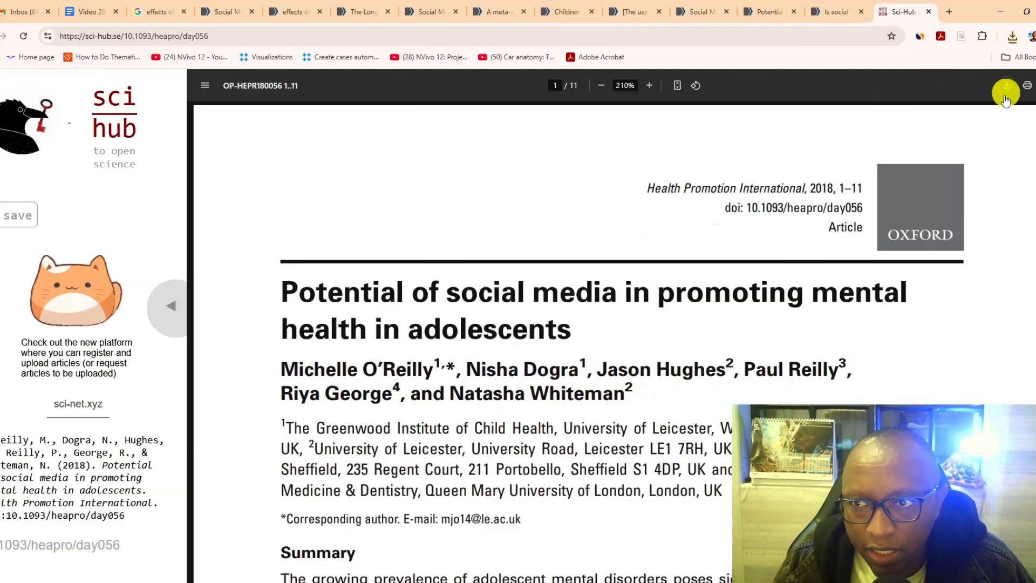
click(1005, 89)
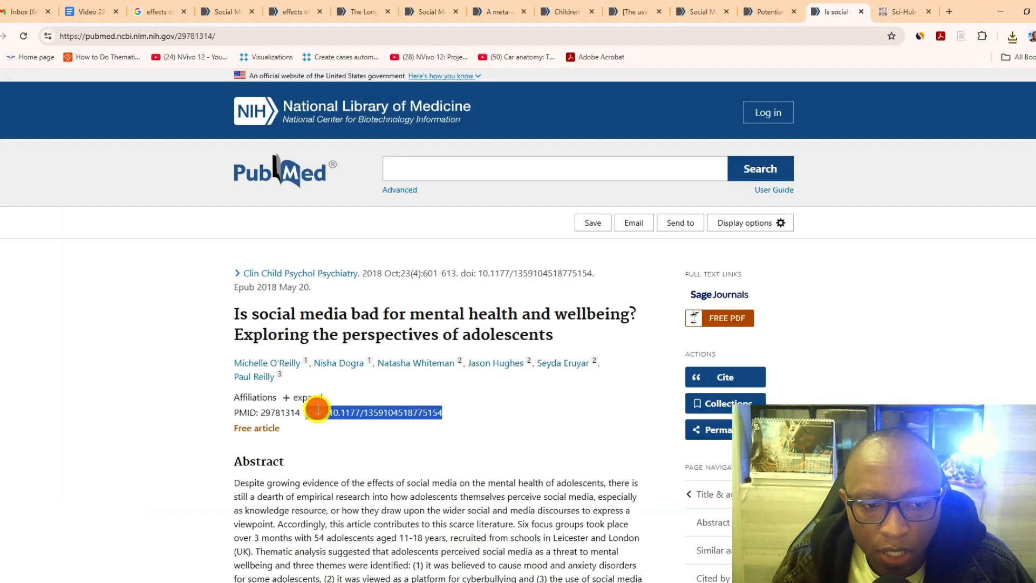
right_click(317, 409)
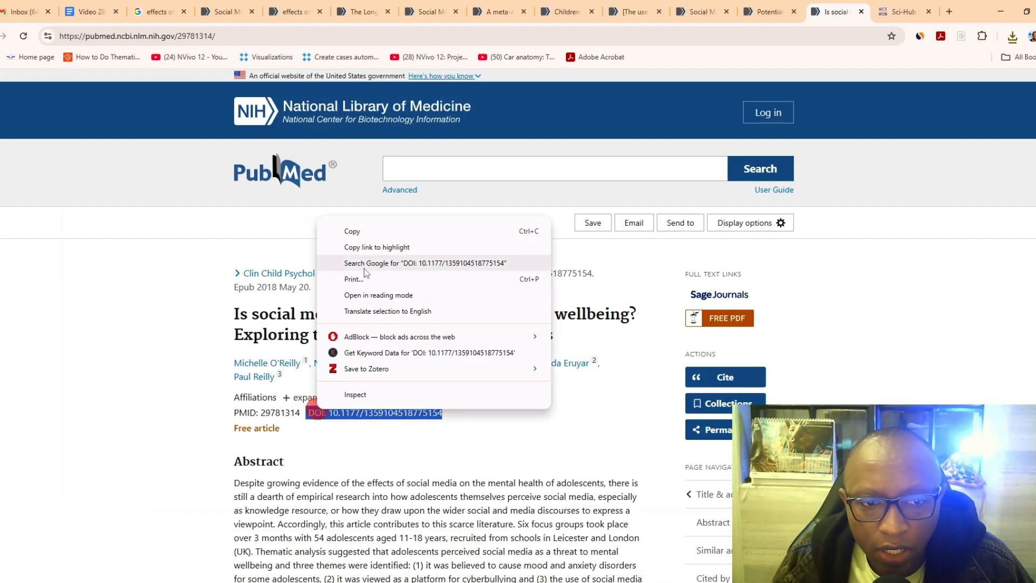
click(359, 231)
click(907, 14)
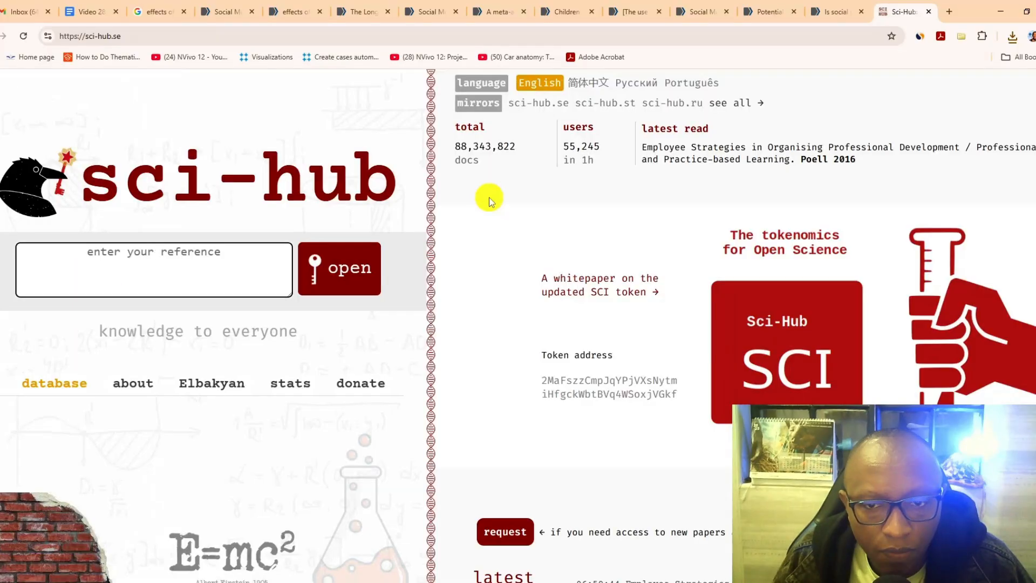
right_click(226, 270)
click(270, 402)
click(337, 268)
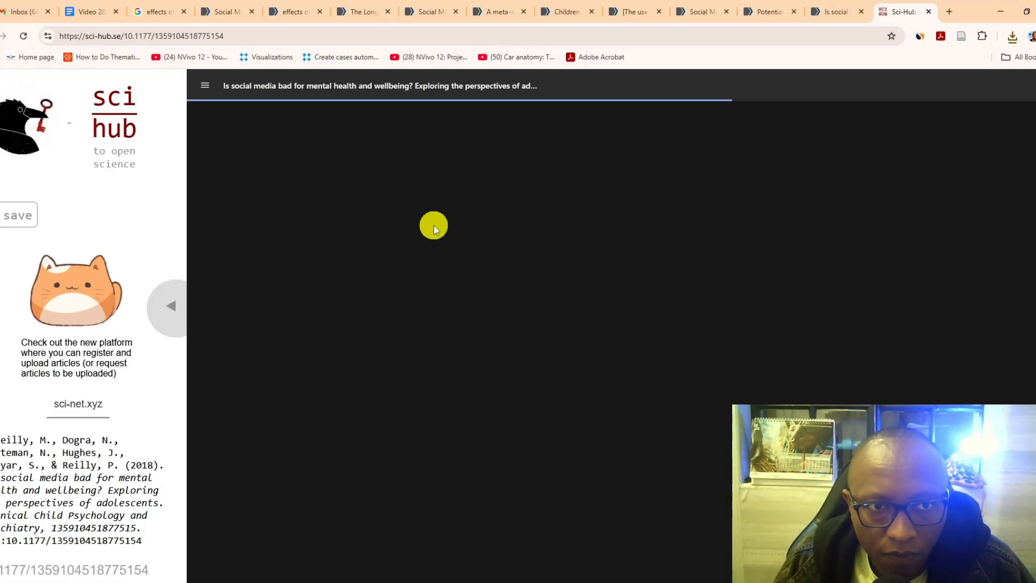
key(ctrl+s)
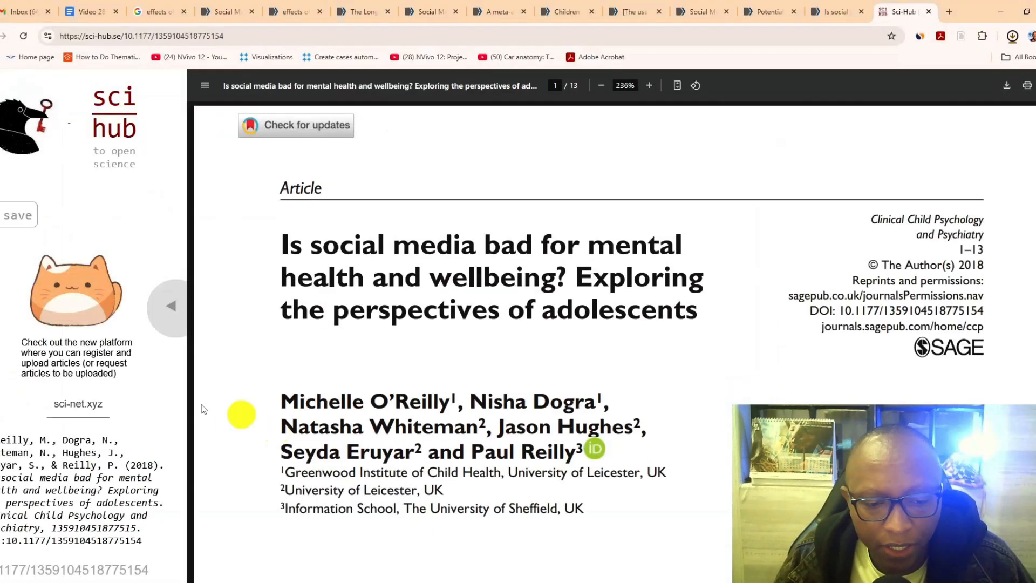
- Close the Sci-Hub page, the opened PubMed article pages and the PubMed search results
click(927, 11)
click(927, 12)
click(927, 12)
click(927, 12)
click(927, 12)
click(927, 12)
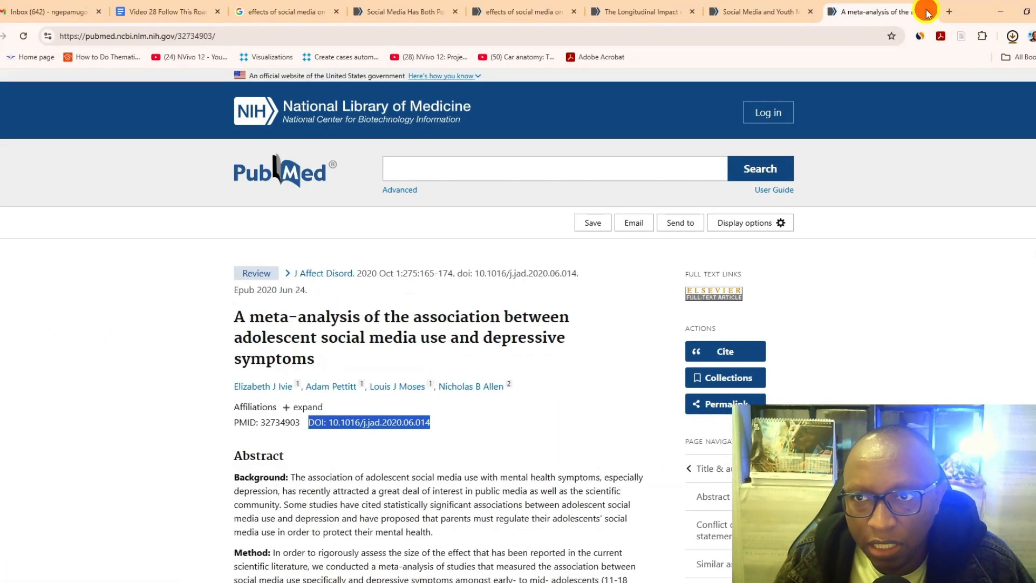
click(927, 11)
click(793, 12)
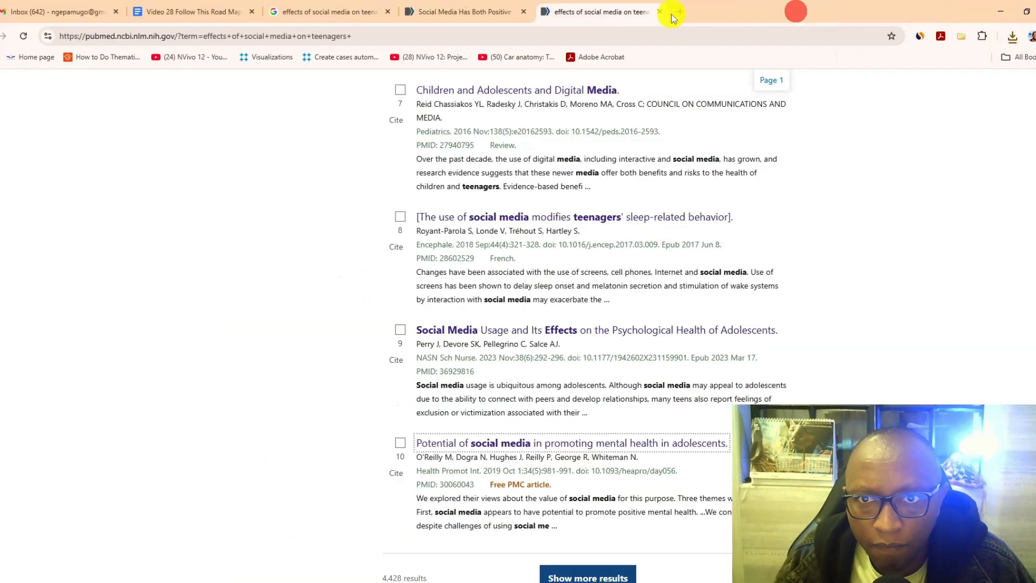
click(675, 12)
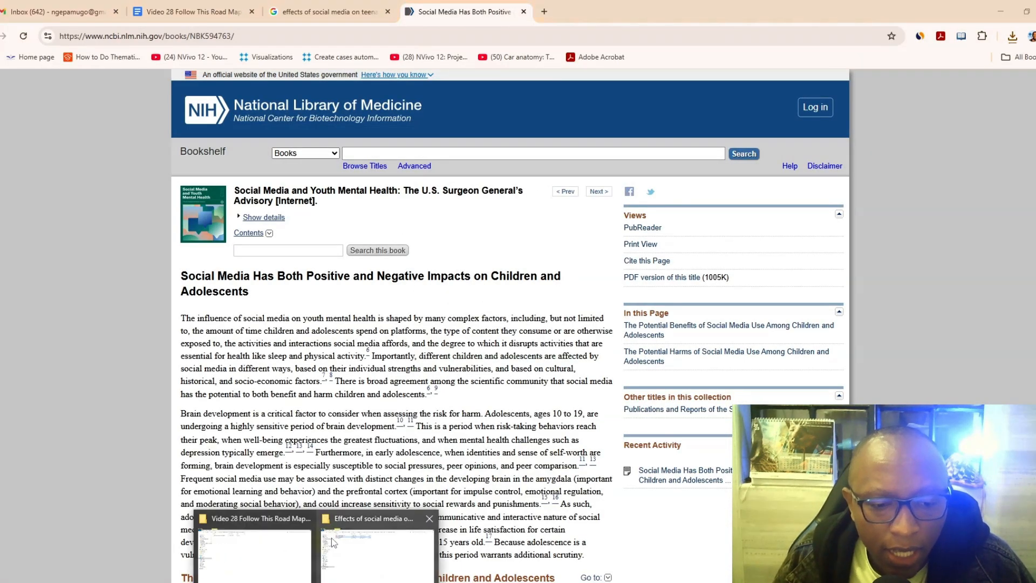
- Check the downloaded PDFs in the "Effects of social media on teenagers" folder and return to the browser
click(339, 541)
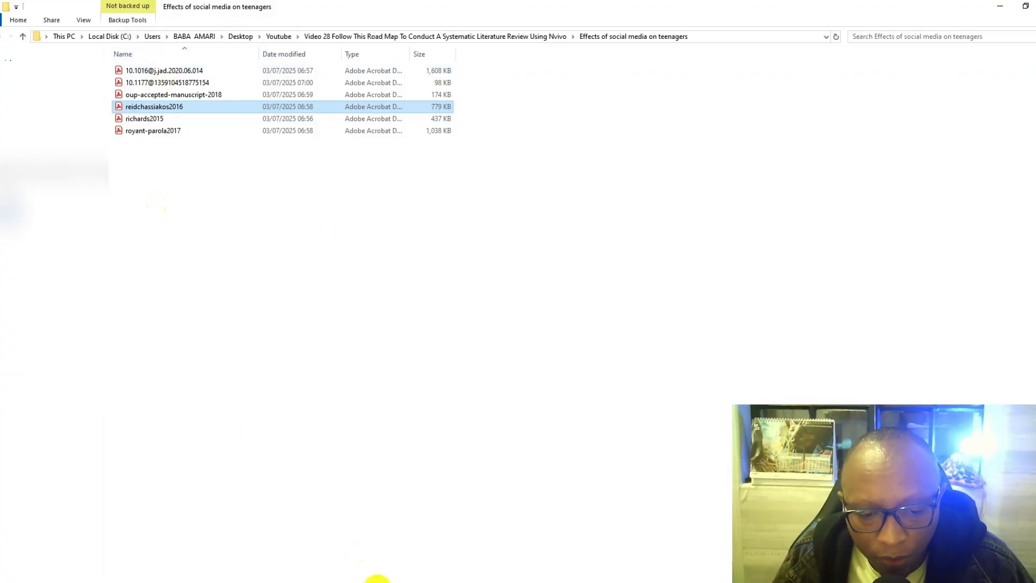
click(370, 573)
- Search Google for "pubmed" in a new tab and open the PubMed home page
click(554, 12)
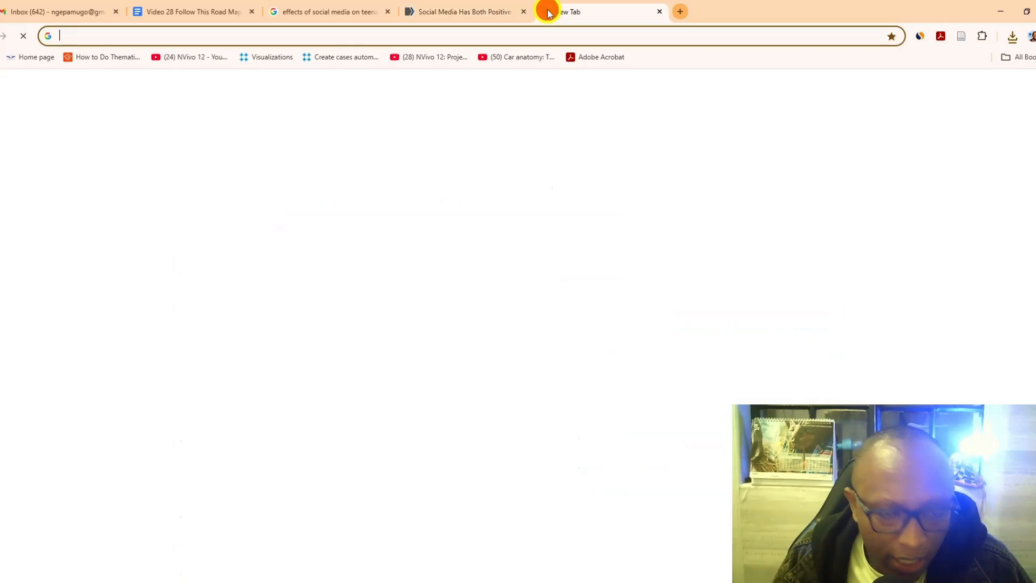
text(pubmed)
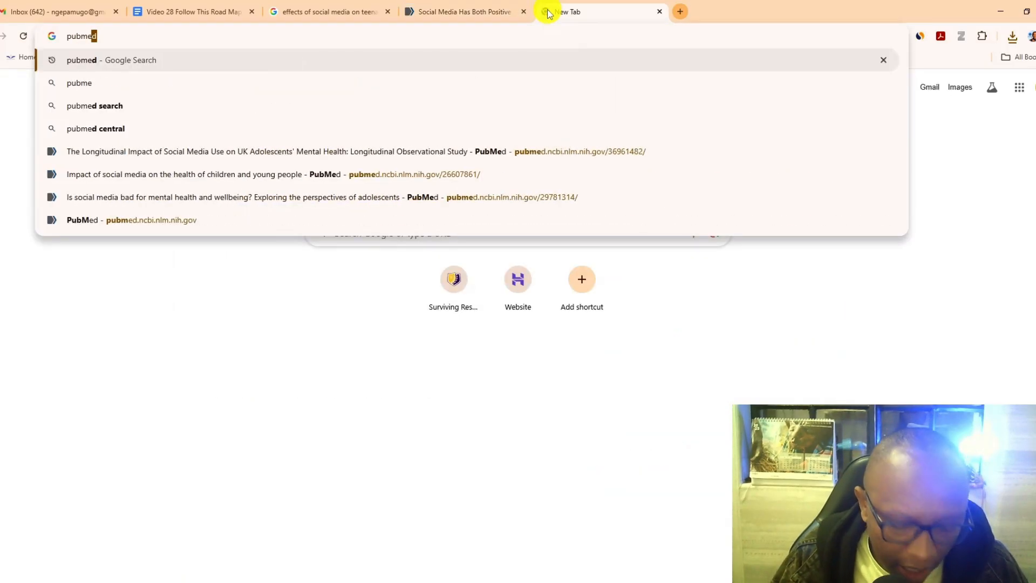
key(Return)
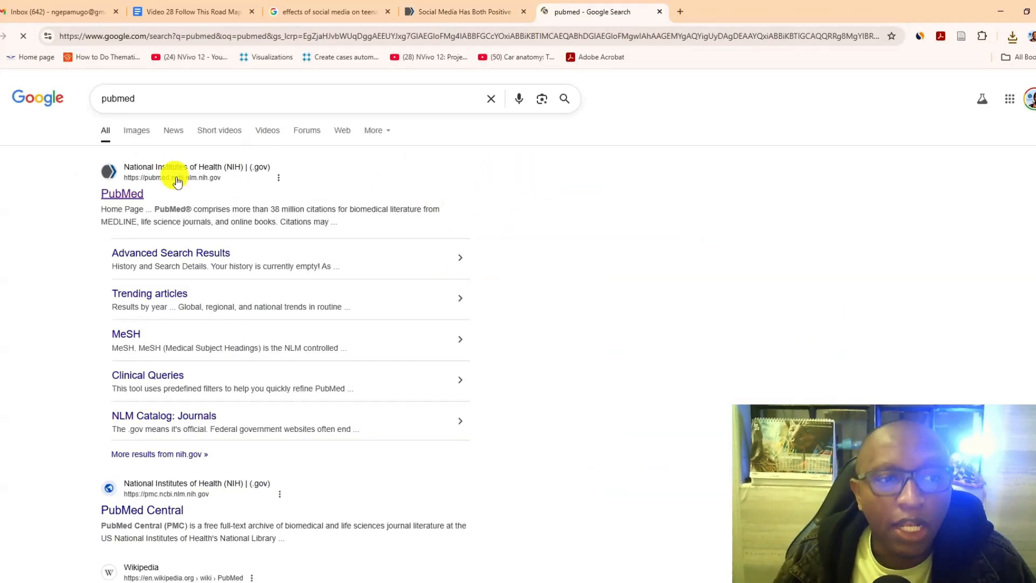
click(121, 194)
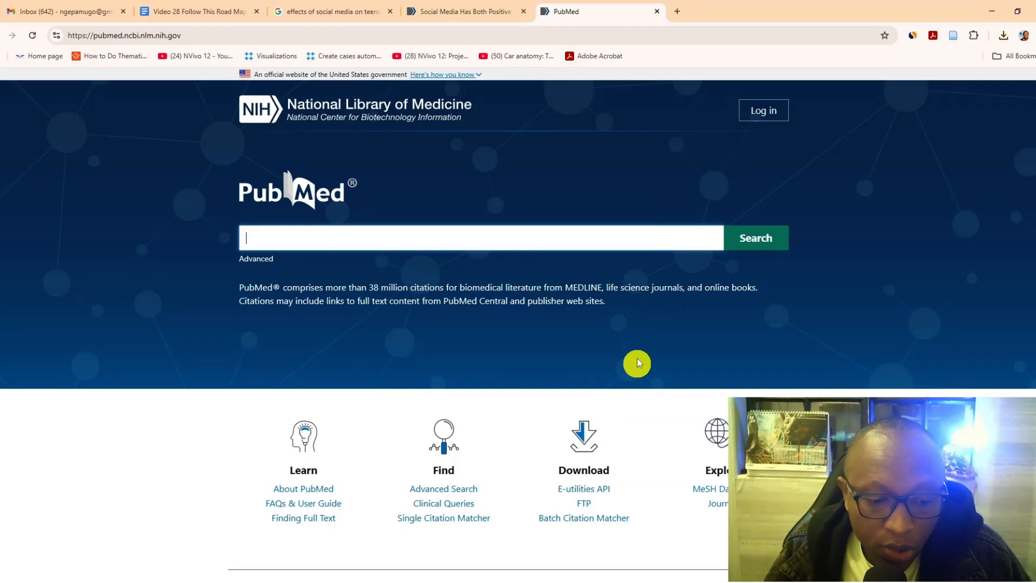
- Find Zotero on the computer and launch it
key(super)
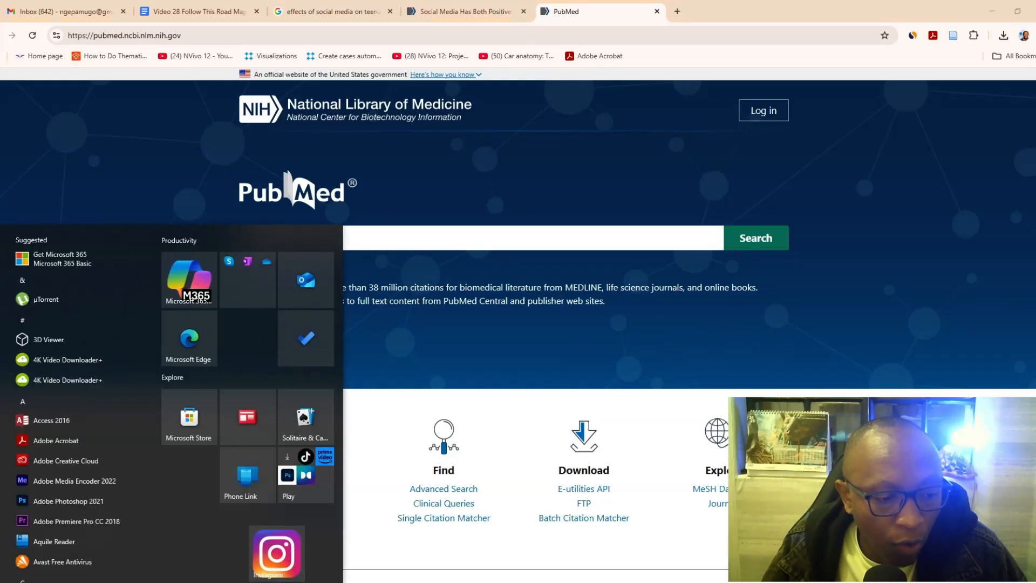
text(ozt)
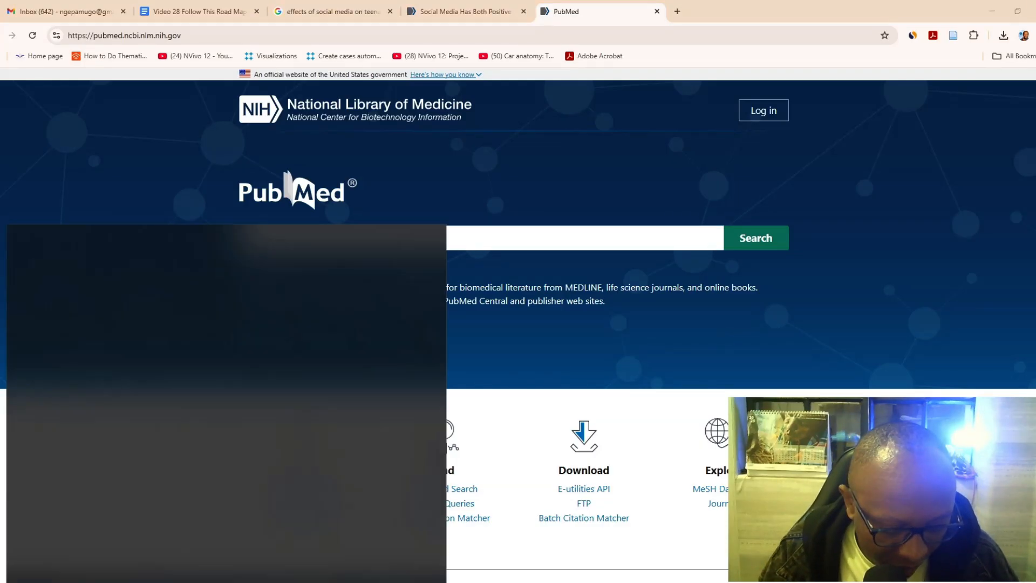
key(BackSpace)
key(BackSpace)
key(BackSpace)
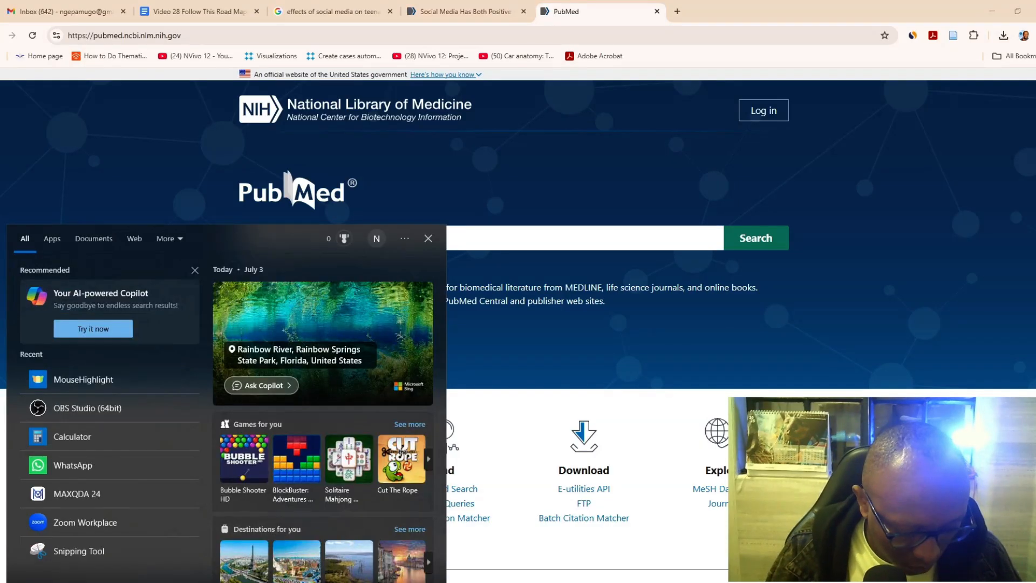
text(zotero)
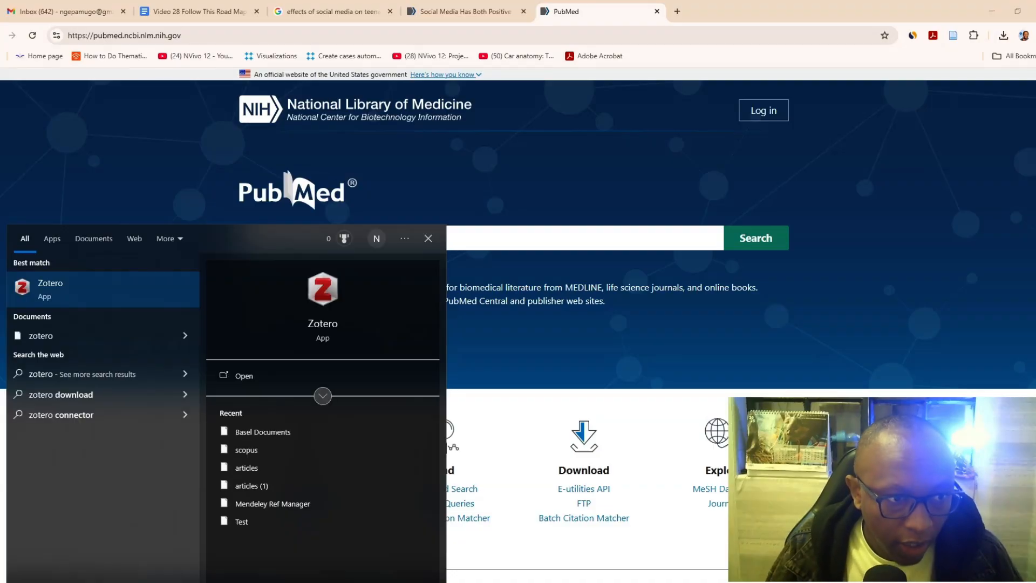
key(Return)
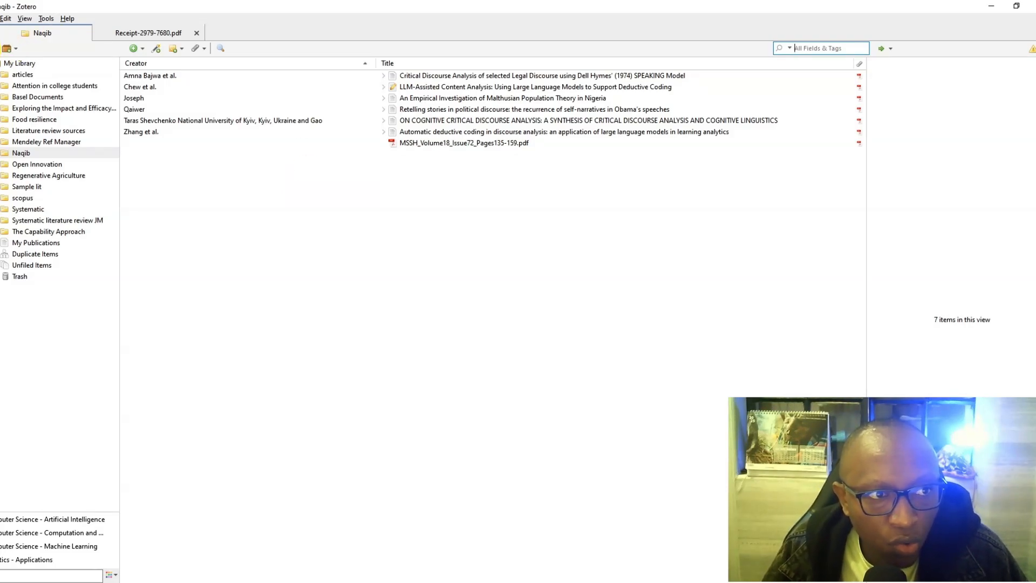
- Start a new Zotero collection and copy the folder name "Effects of social media on teenagers" from File Explorer
click(5, 49)
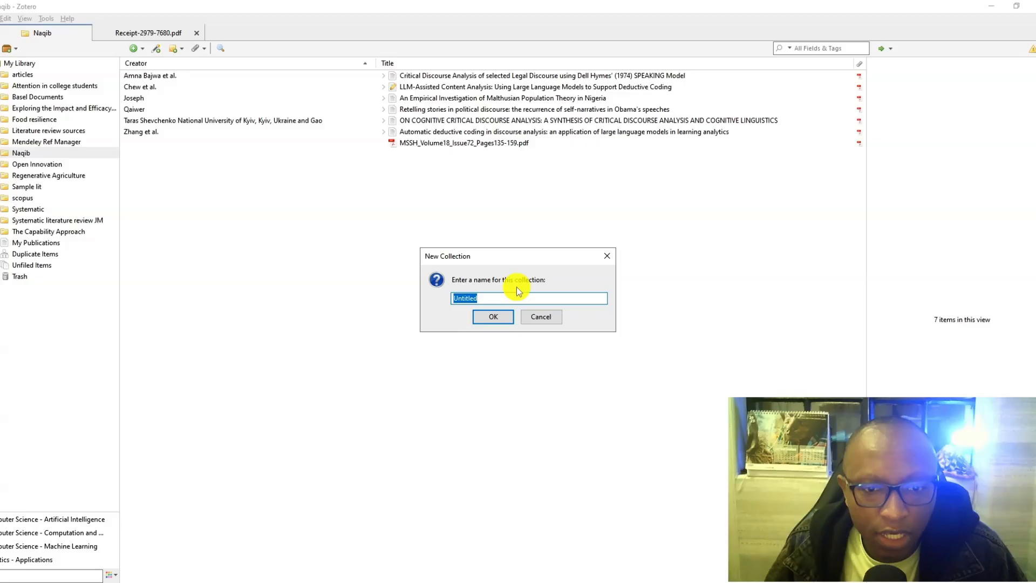
mouse_move(308, 581)
click(346, 557)
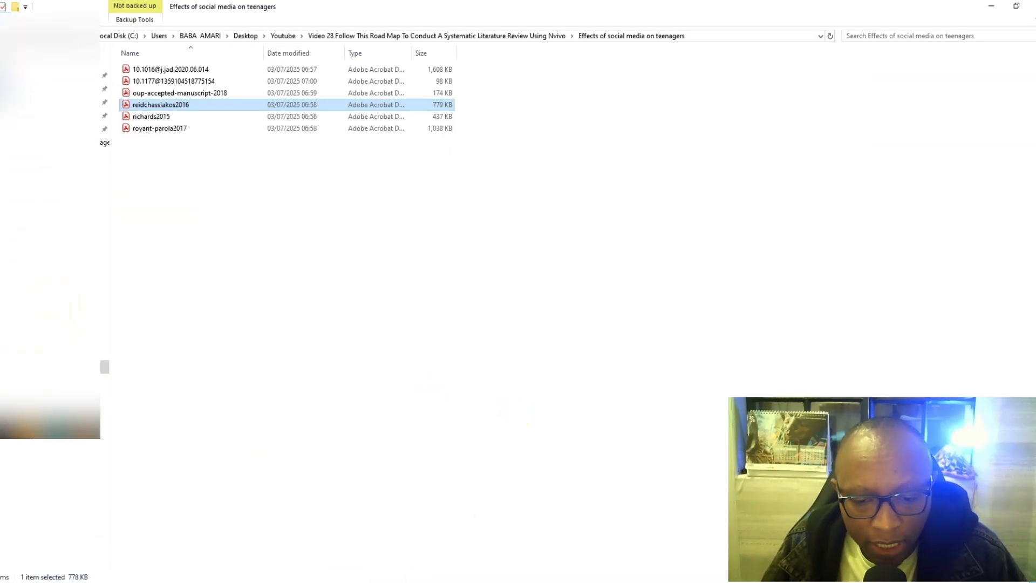
click(323, 35)
right_click(186, 72)
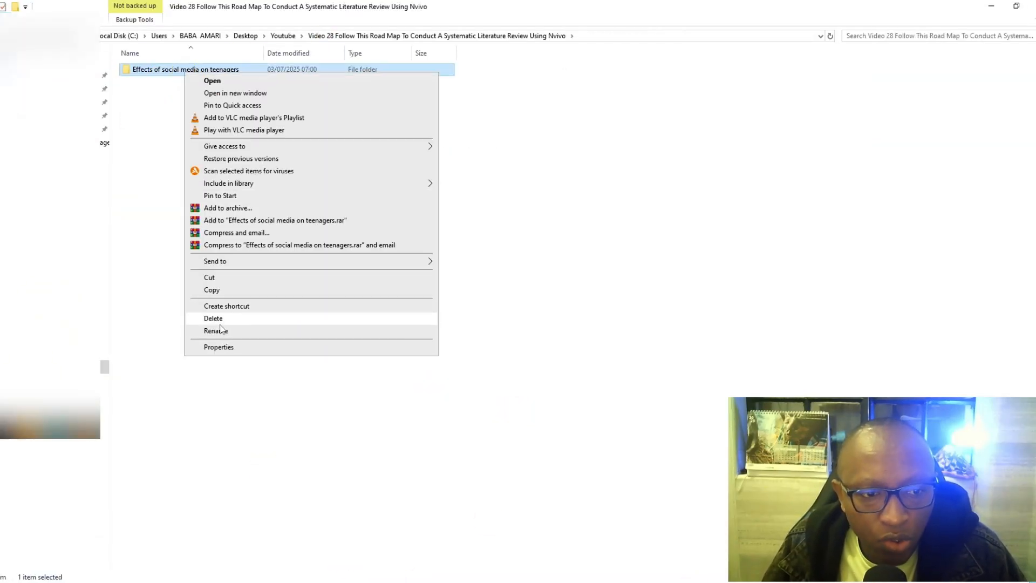
click(219, 328)
right_click(189, 72)
click(241, 112)
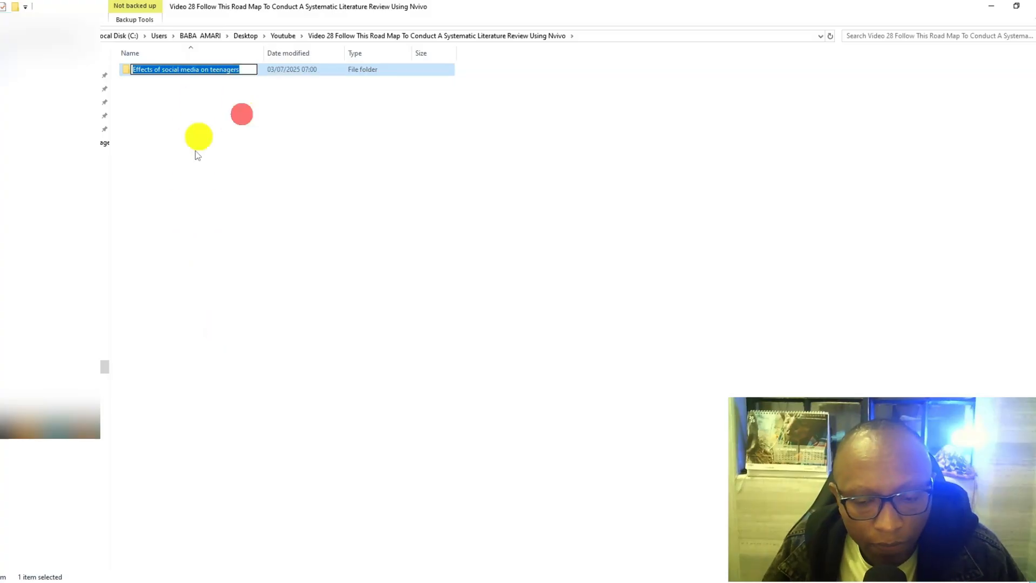
- Create the Zotero collection with the copied name "Effects of social media on teenagers" and open it
click(712, 578)
right_click(458, 296)
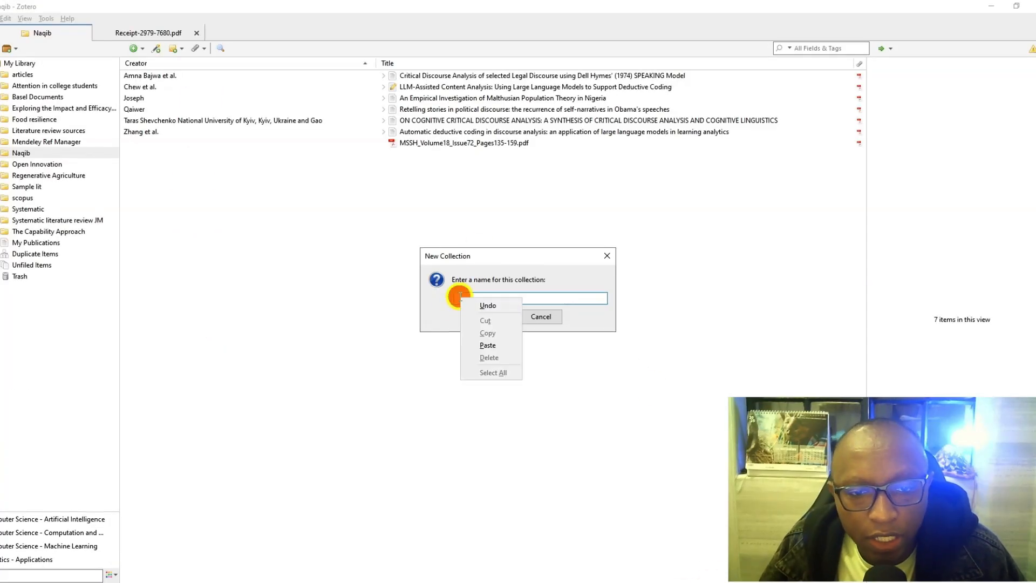
click(487, 345)
click(495, 317)
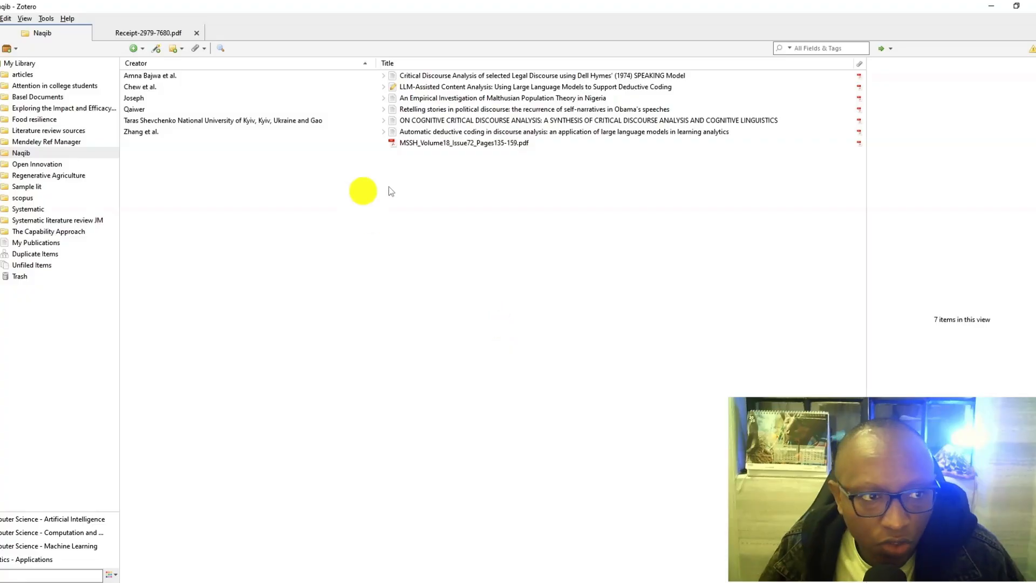
click(46, 108)
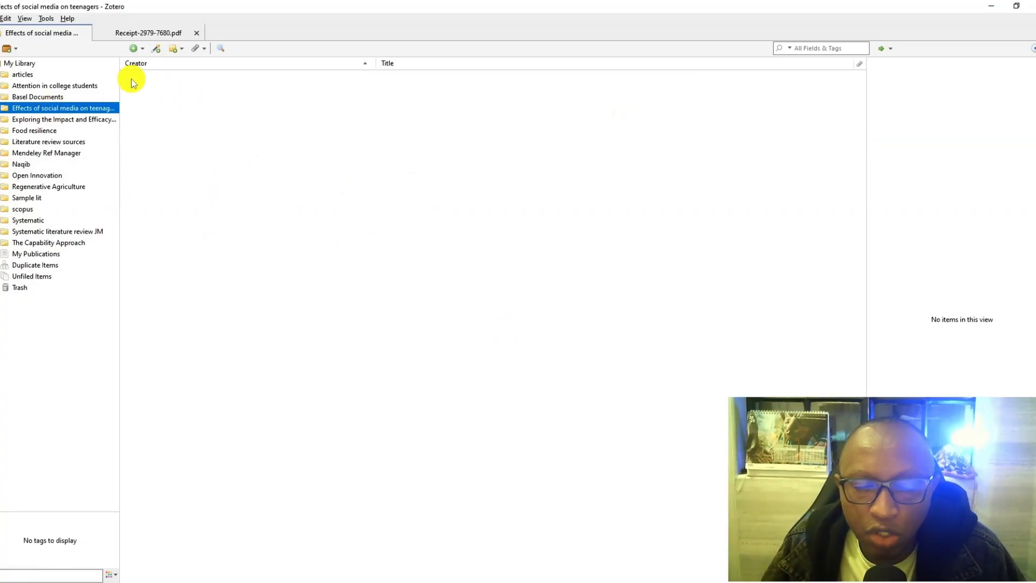
- Add all PDFs from the "Effects of social media on teenagers" folder to the matching Zotero collection and minimize the metadata retrieval window
mouse_move(321, 580)
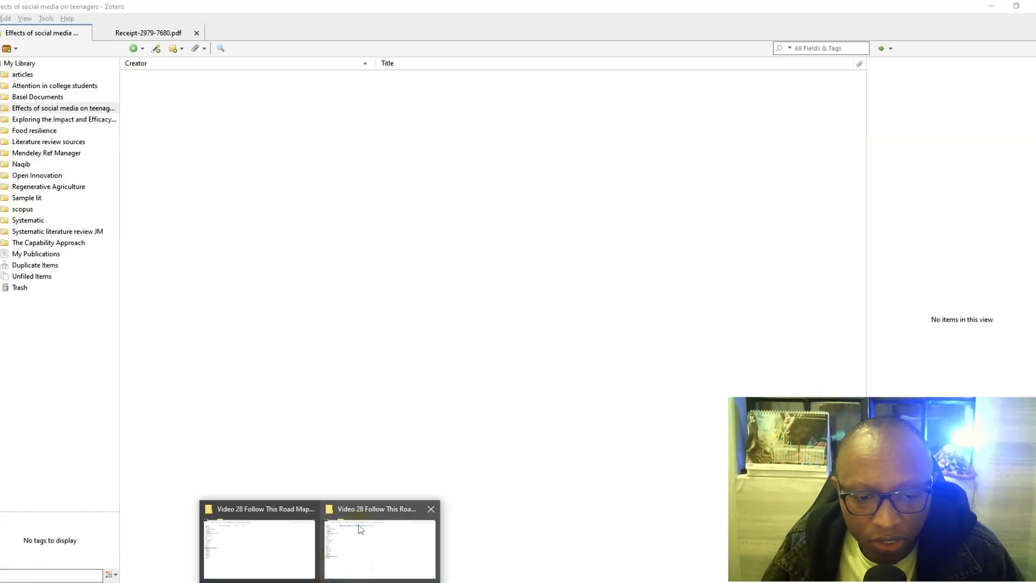
click(358, 524)
double_click(160, 70)
click(163, 93)
key(ctrl+a)
drag(143, 80, 335, 175)
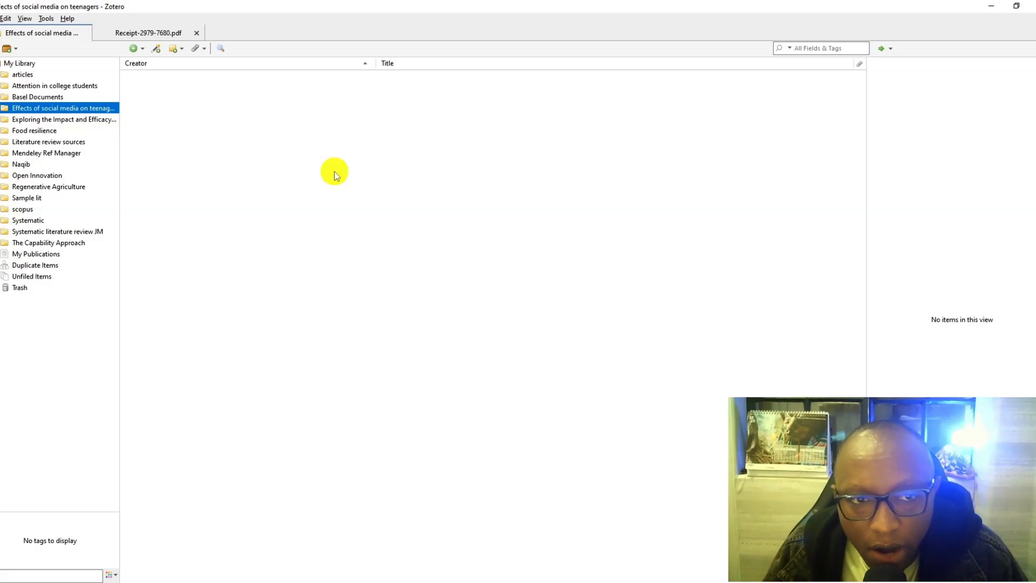
click(335, 175)
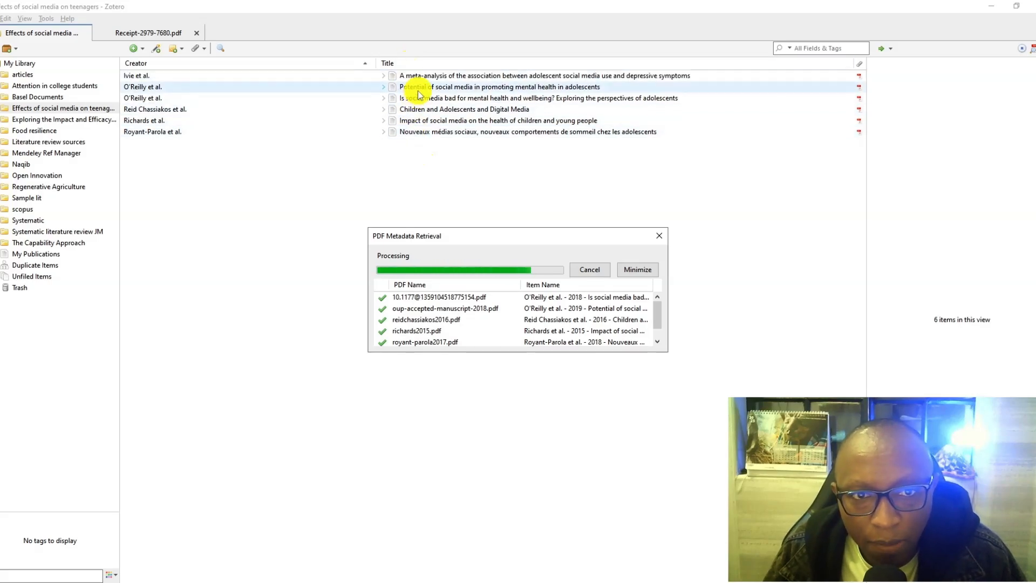
click(638, 269)
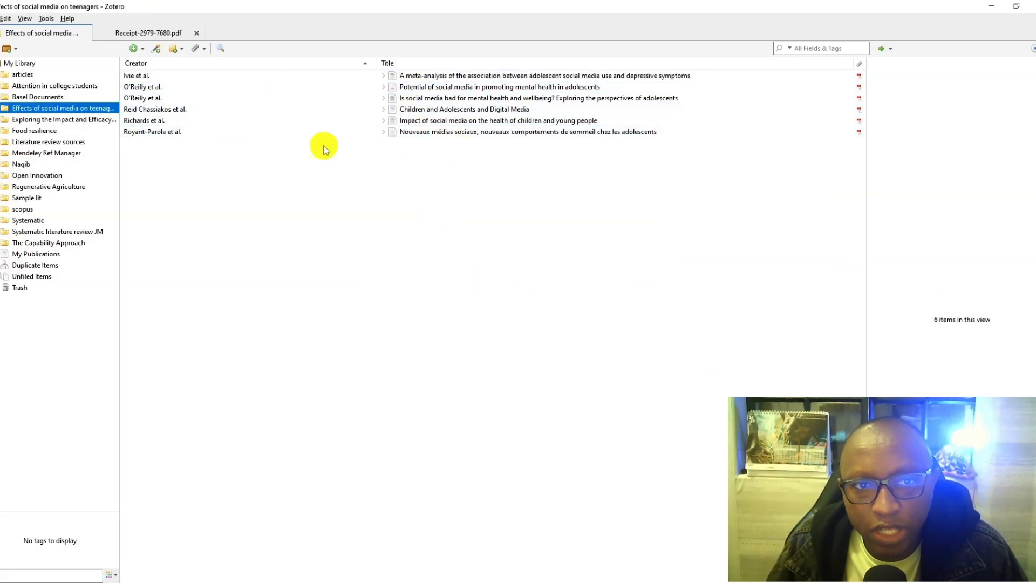
- Export the "Effects of social media on teenagers" collection in RIS format with its files into the folder holding the PDFs
right_click(99, 112)
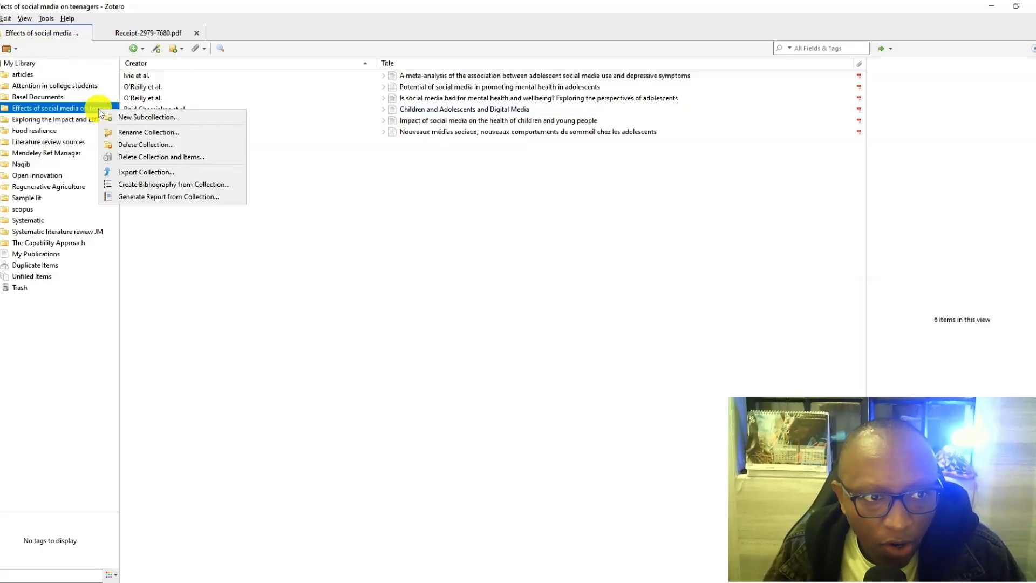
click(146, 171)
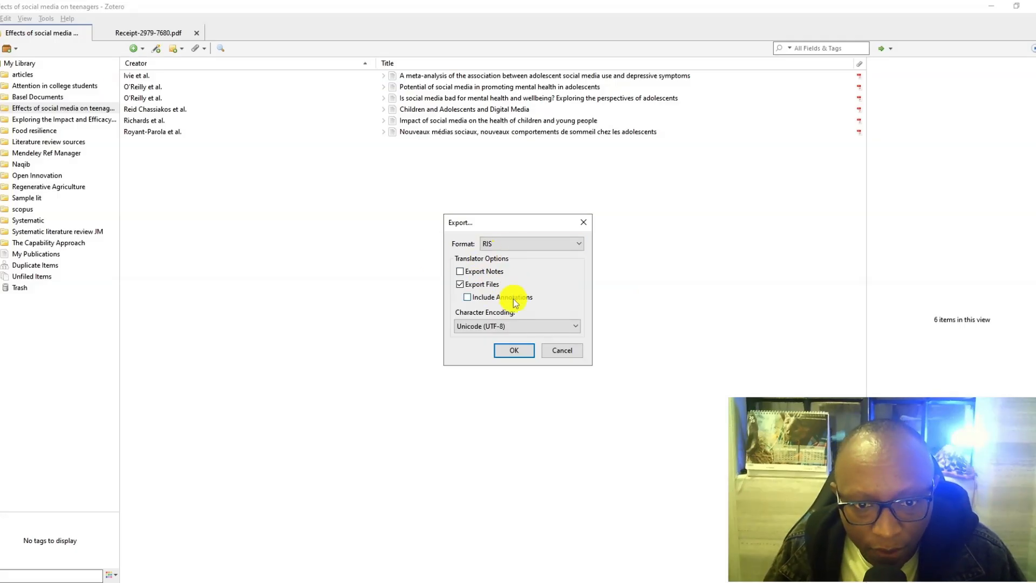
click(512, 352)
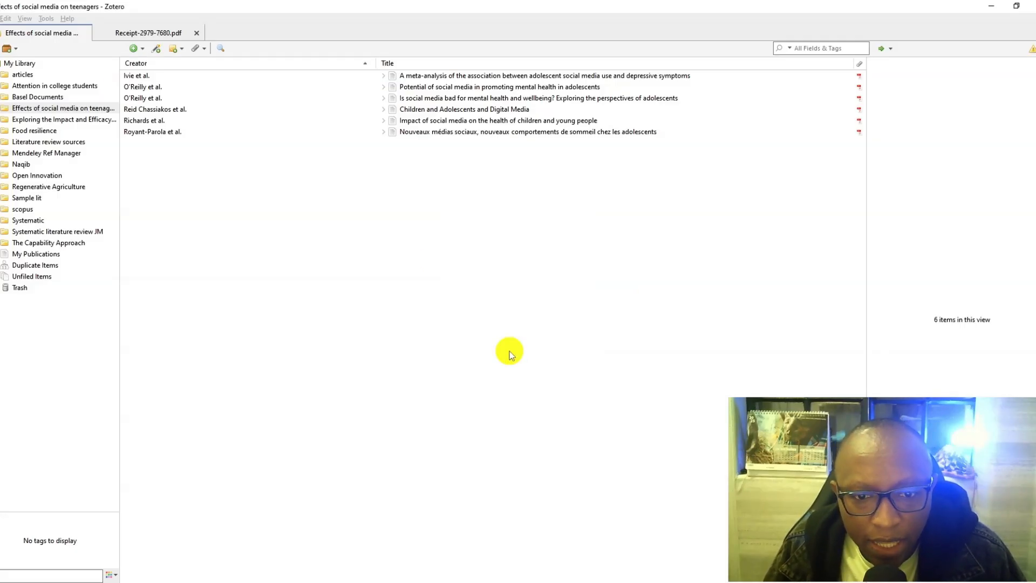
double_click(132, 128)
click(235, 279)
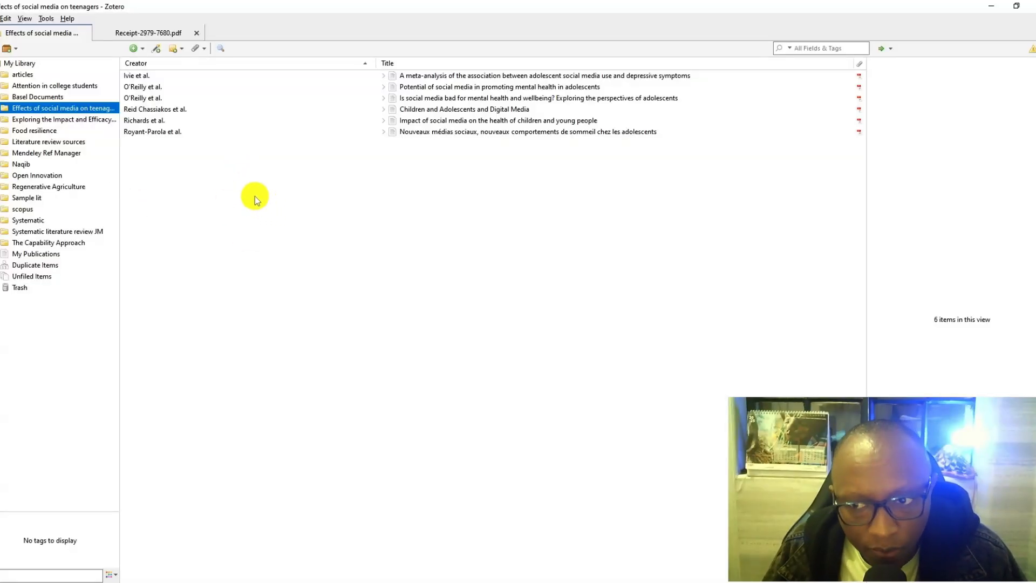
- Close Zotero and launch NVivo 15
click(1031, 6)
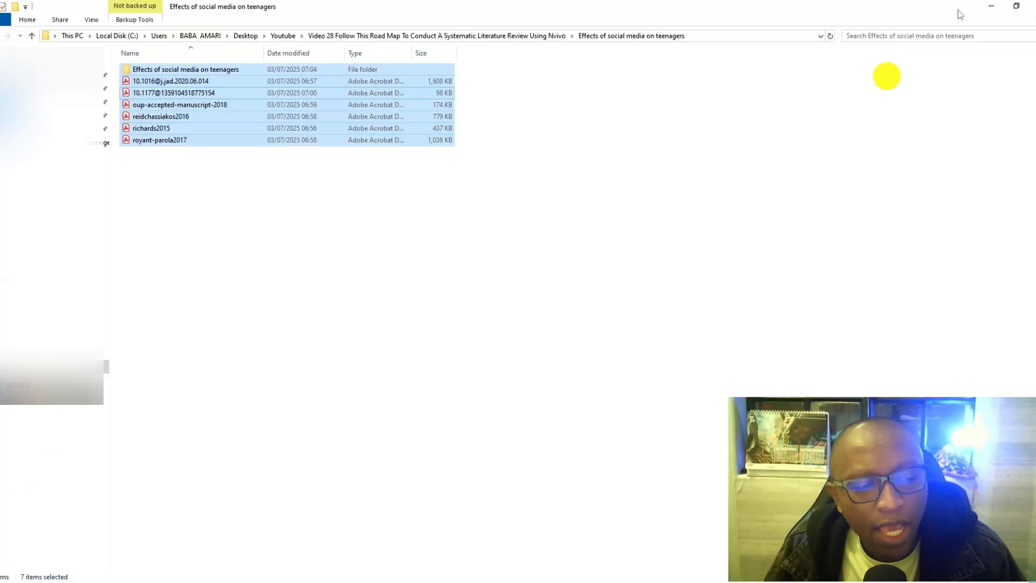
click(12, 574)
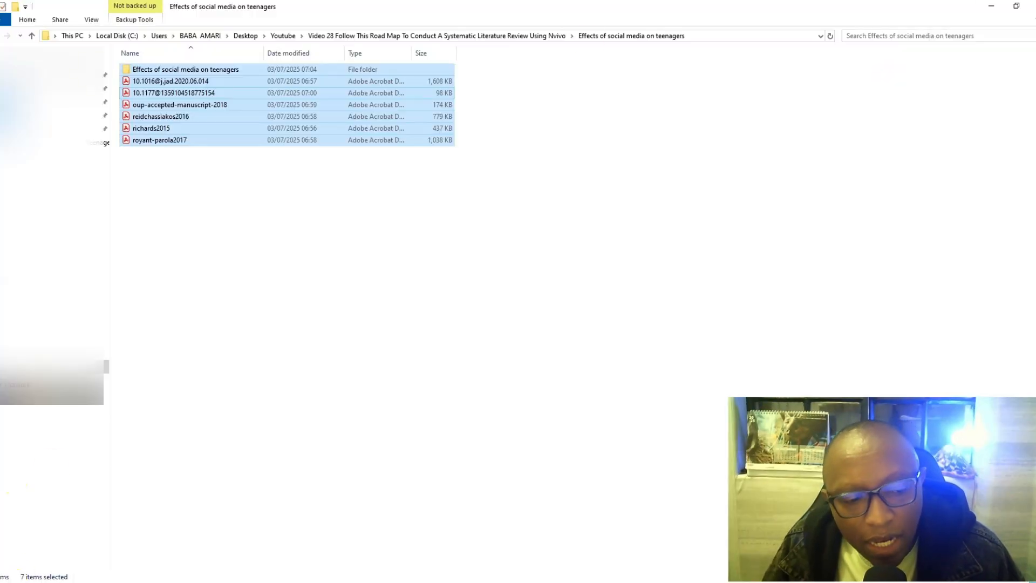
text(nvivo)
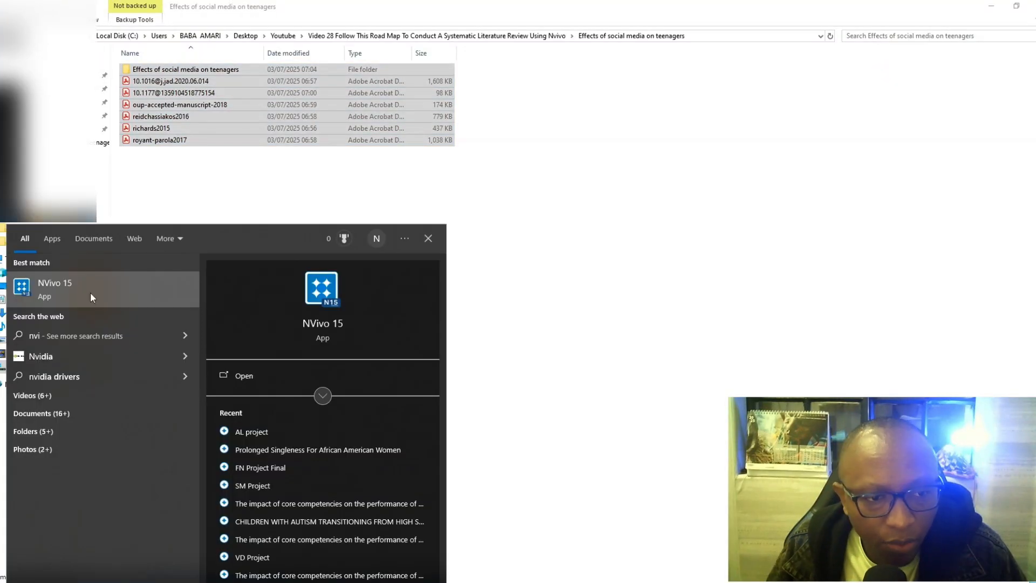
click(90, 292)
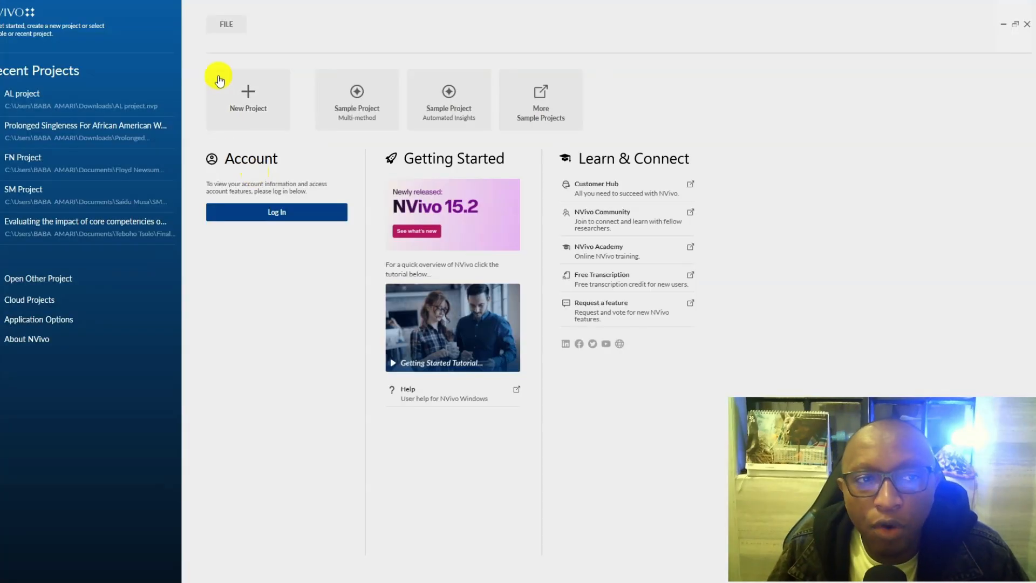
- Create a new NVivo project titled "Systematic Review" with autosave off and save reminders every 15 minutes, and dismiss the introductory tour
click(231, 89)
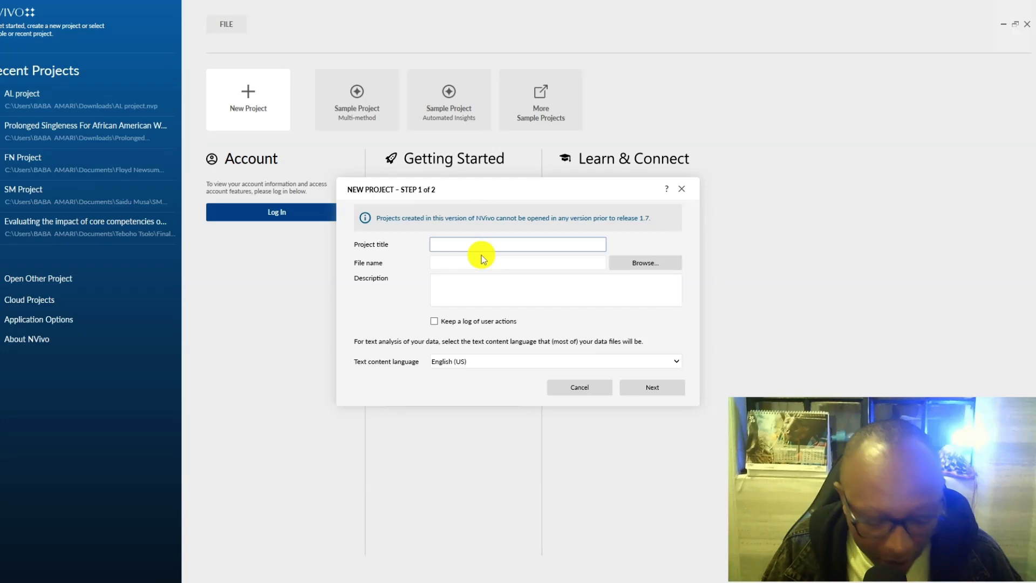
text(Systematic Review)
click(438, 244)
text(s)
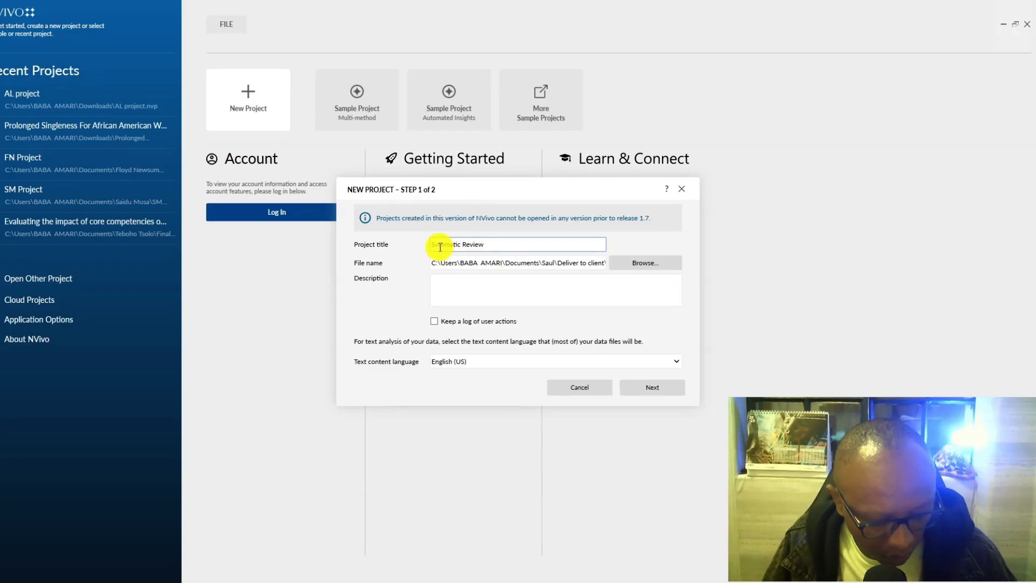
click(668, 394)
click(611, 236)
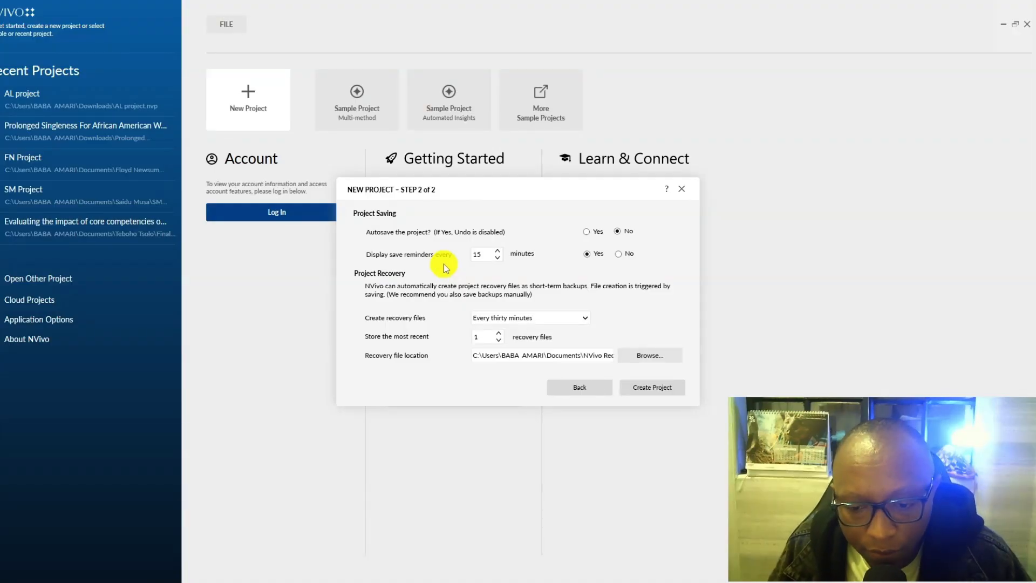
click(642, 386)
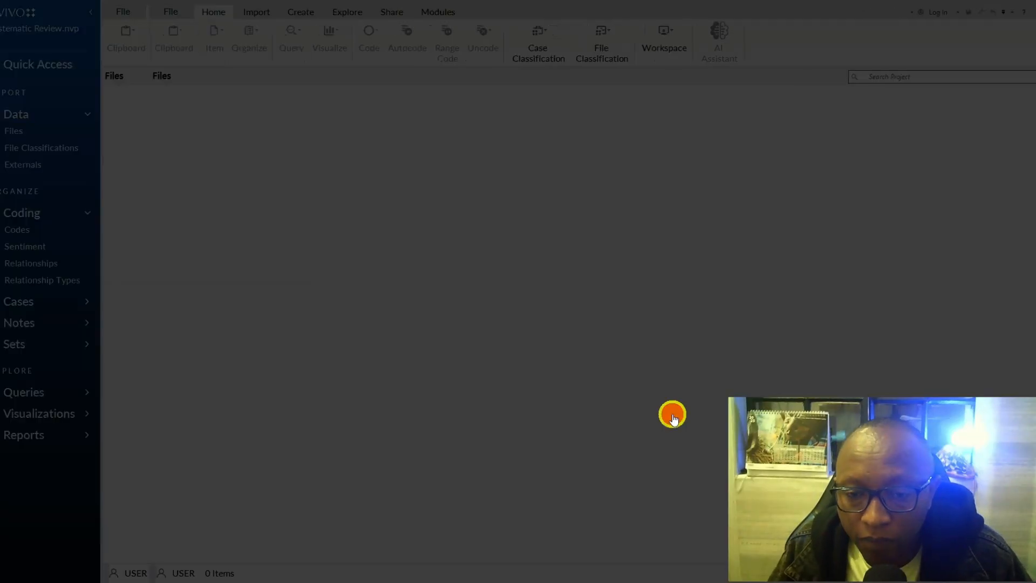
click(675, 412)
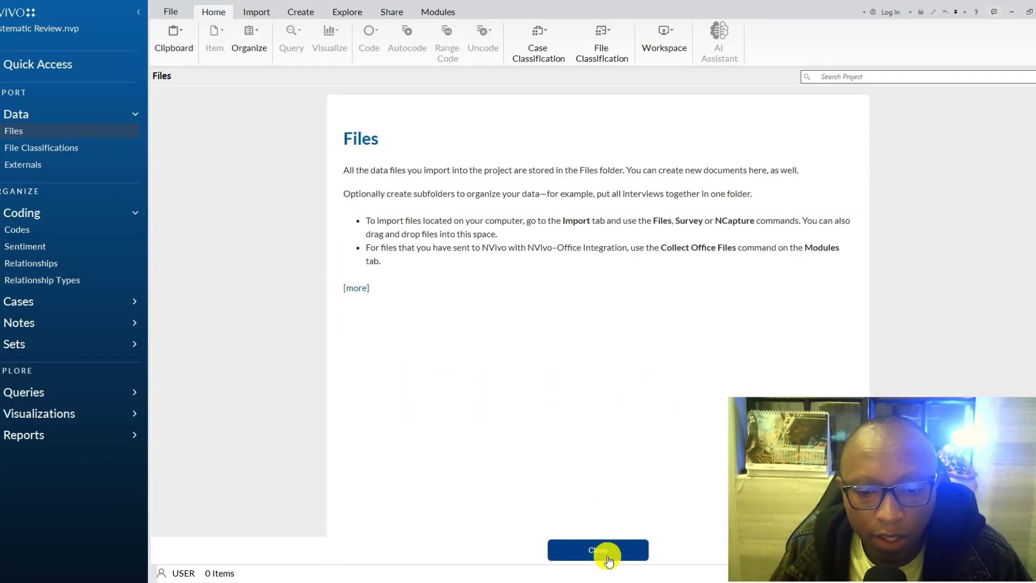
click(606, 555)
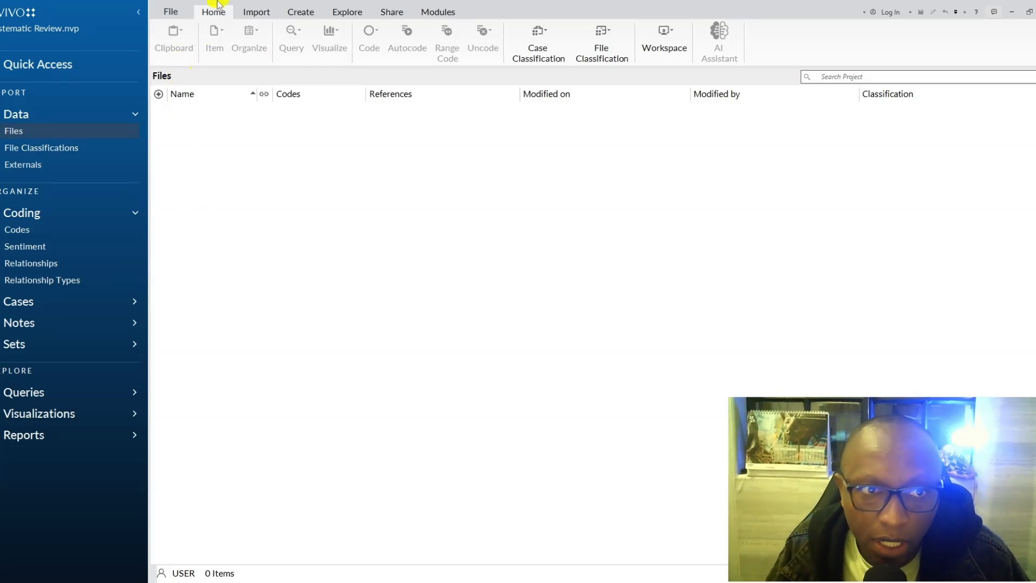
- Import the Zotero bibliography file "Effects of social media on teenagers" from its export subfolder inside the Video 28 folder under Desktop > Youtube
click(244, 12)
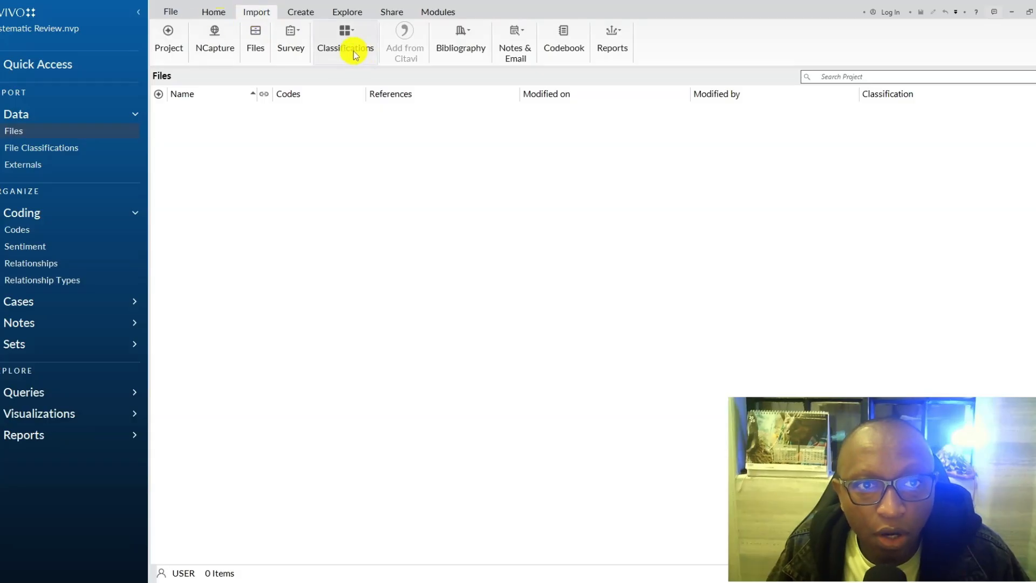
click(459, 40)
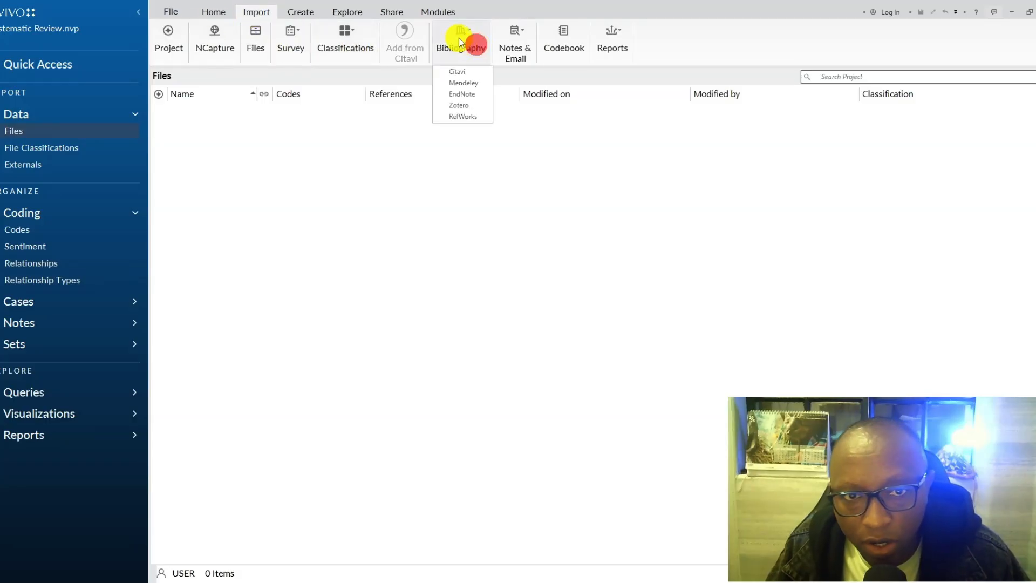
click(468, 106)
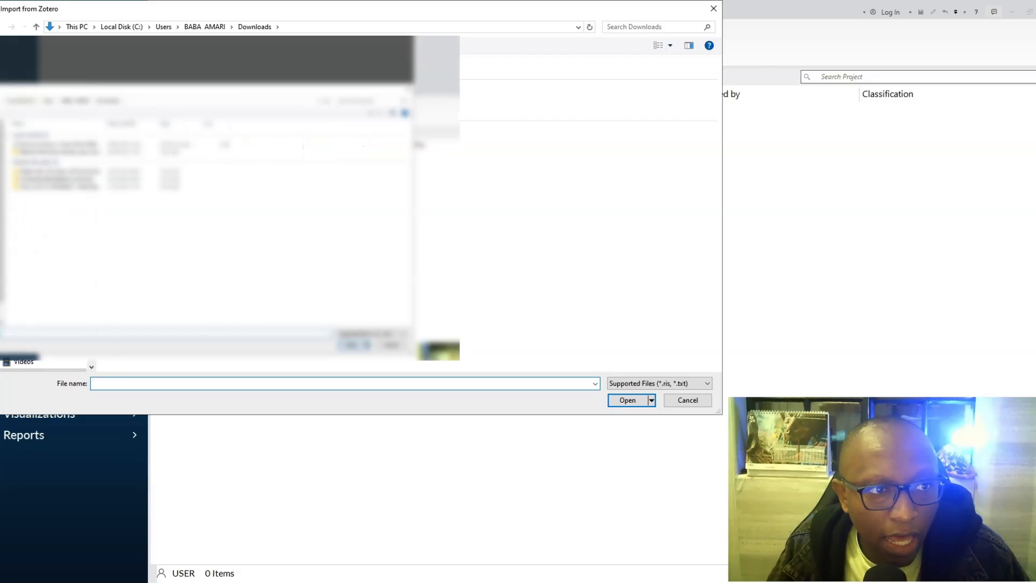
click(40, 79)
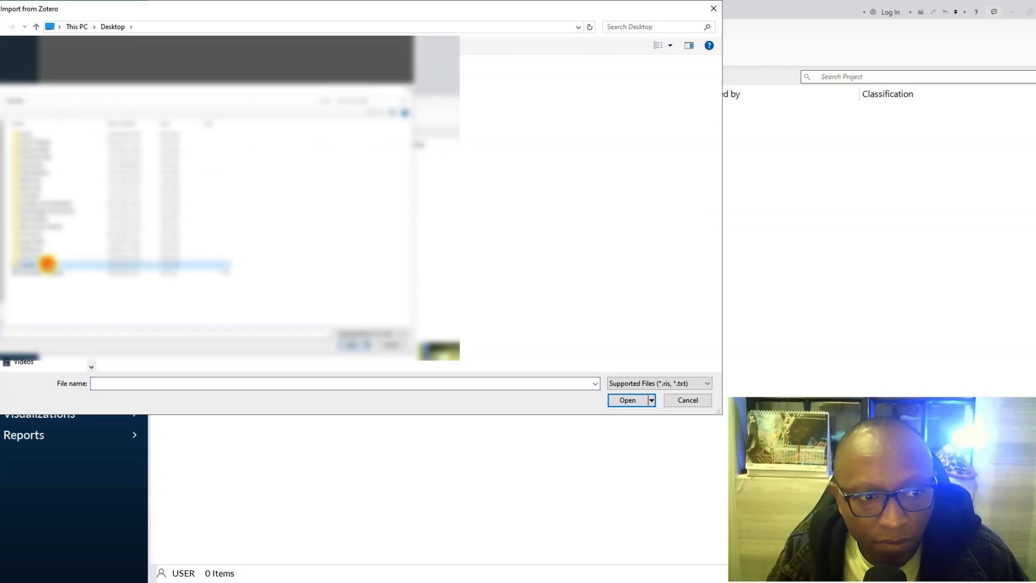
double_click(48, 264)
scroll(47, 264, down, 10)
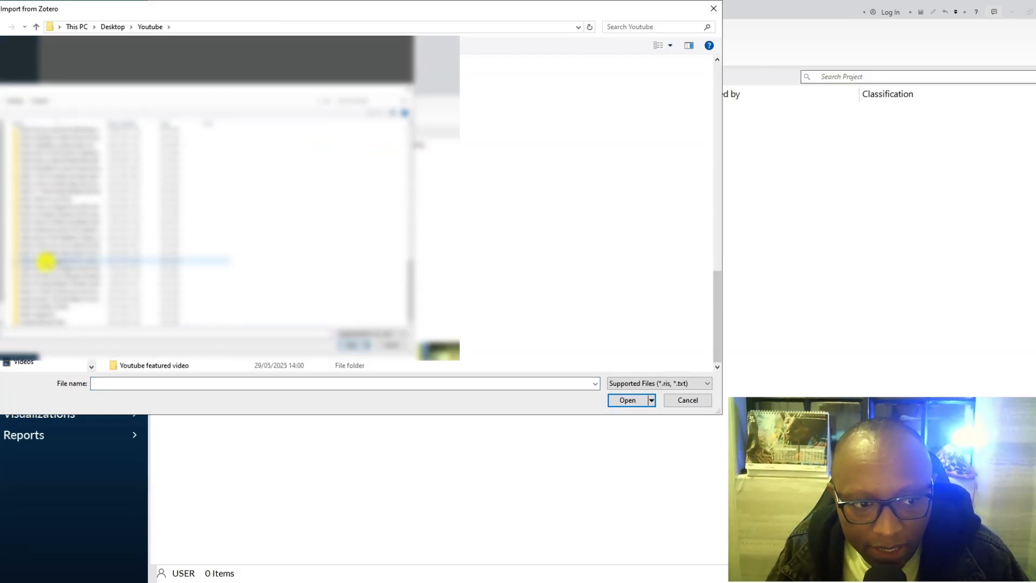
double_click(51, 299)
double_click(171, 78)
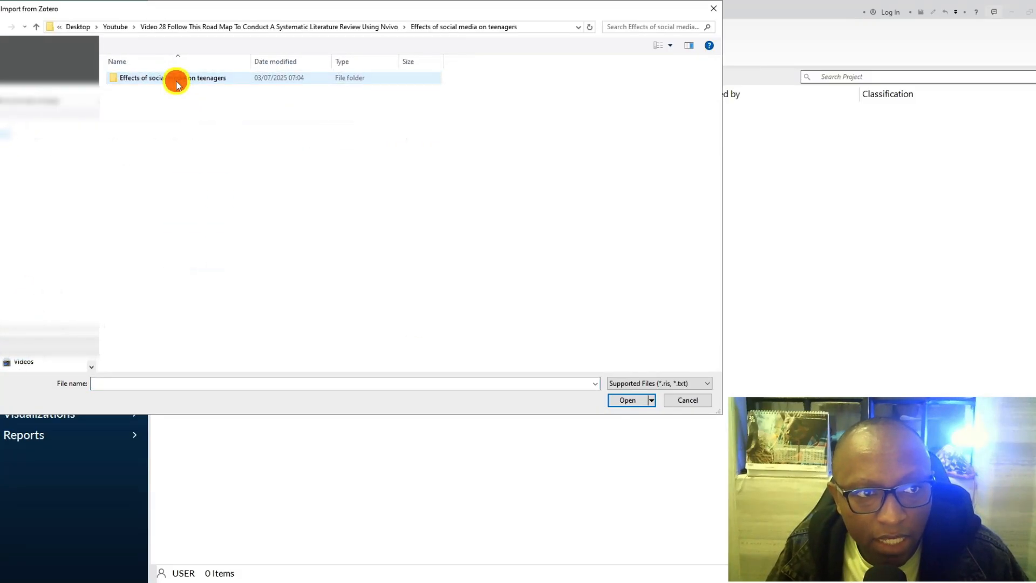
double_click(170, 81)
click(140, 89)
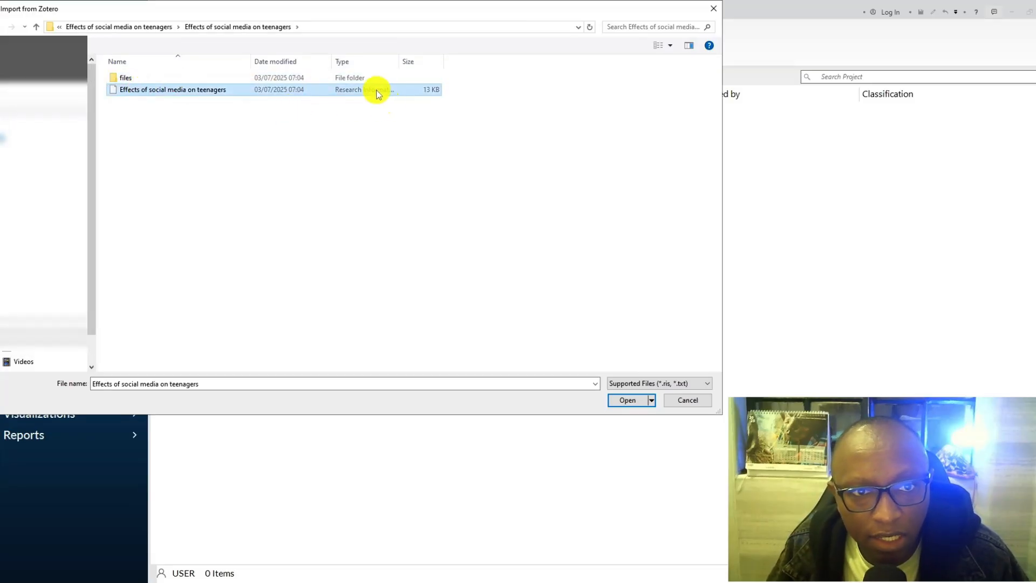
click(625, 400)
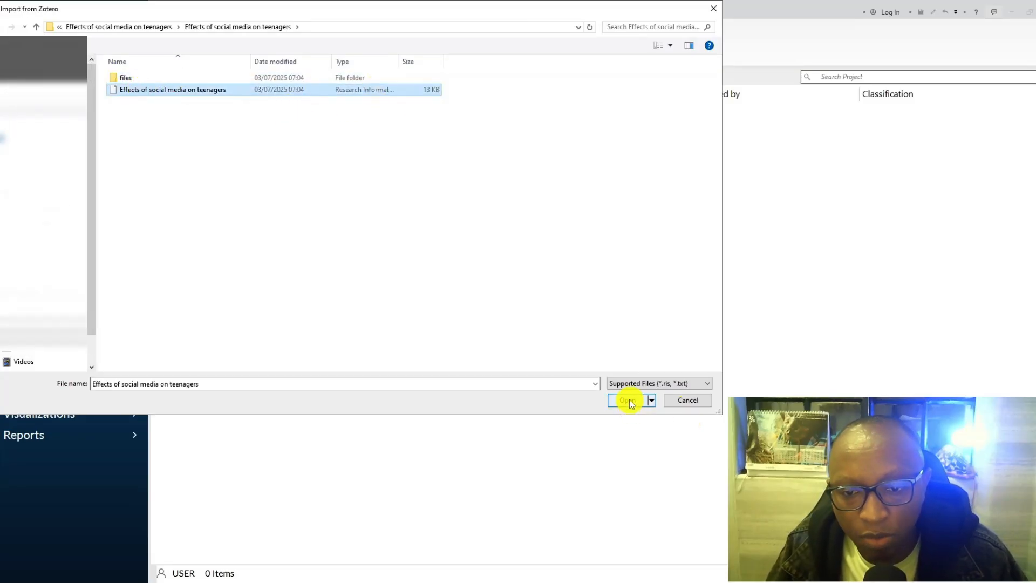
click(588, 454)
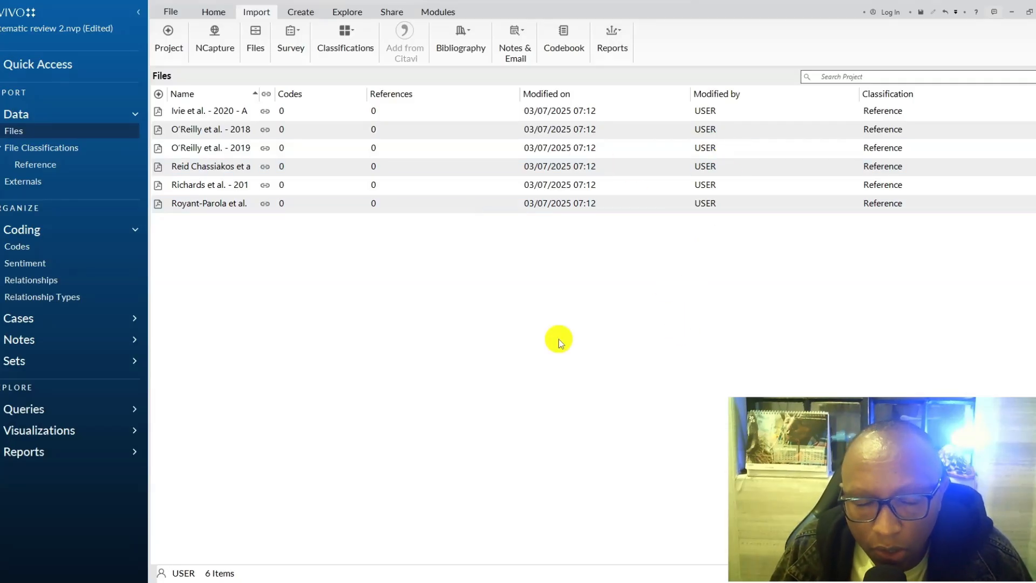
- Check the imported articles and notes listed under the Reference file classification and return to the Files list
click(456, 46)
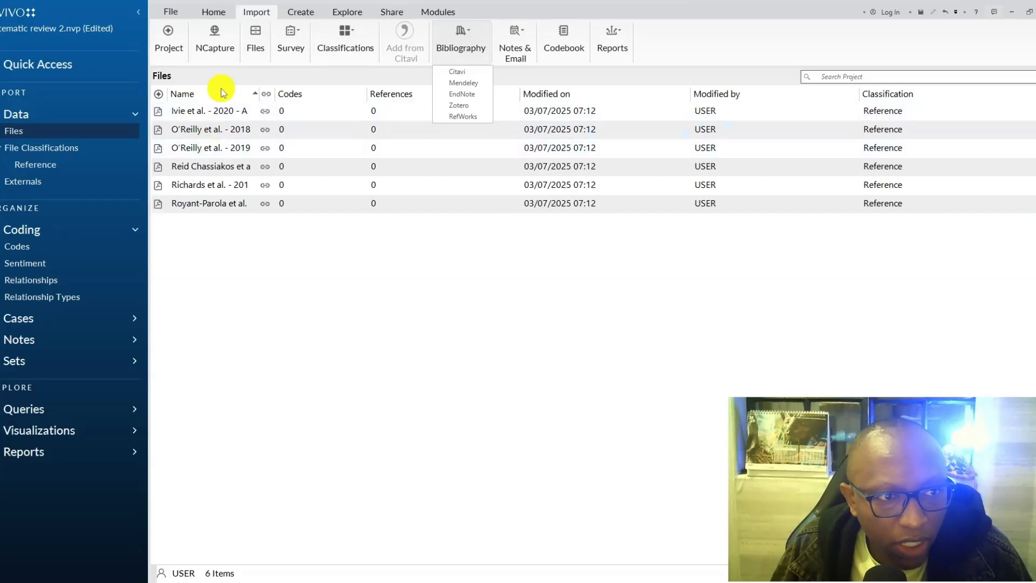
click(85, 174)
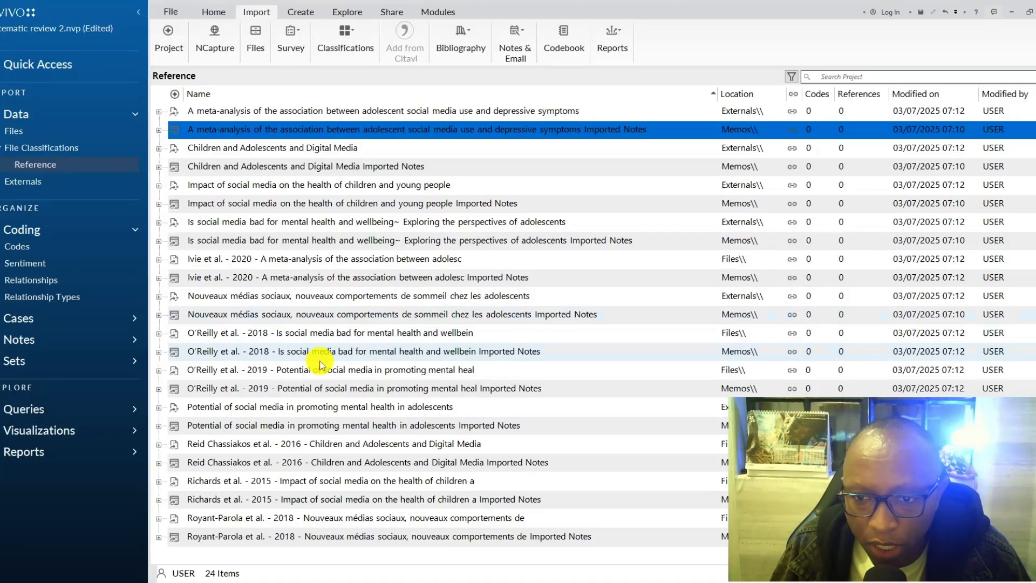
click(305, 334)
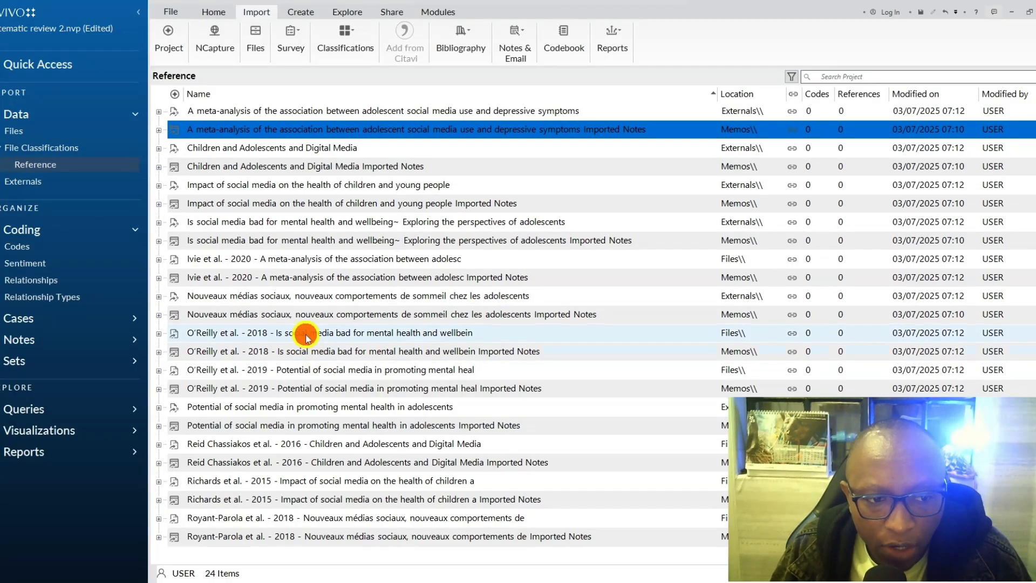
click(266, 366)
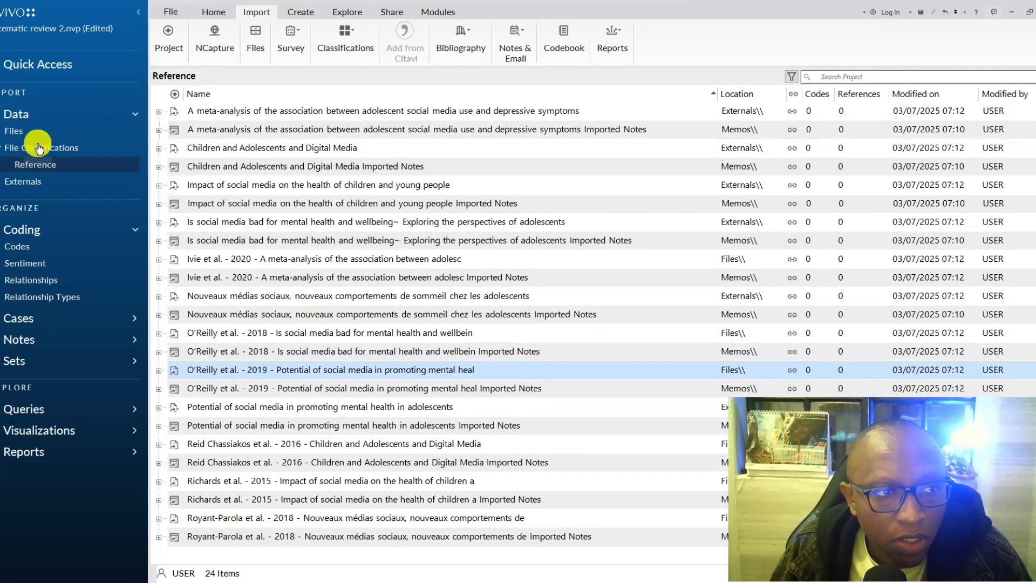
click(49, 132)
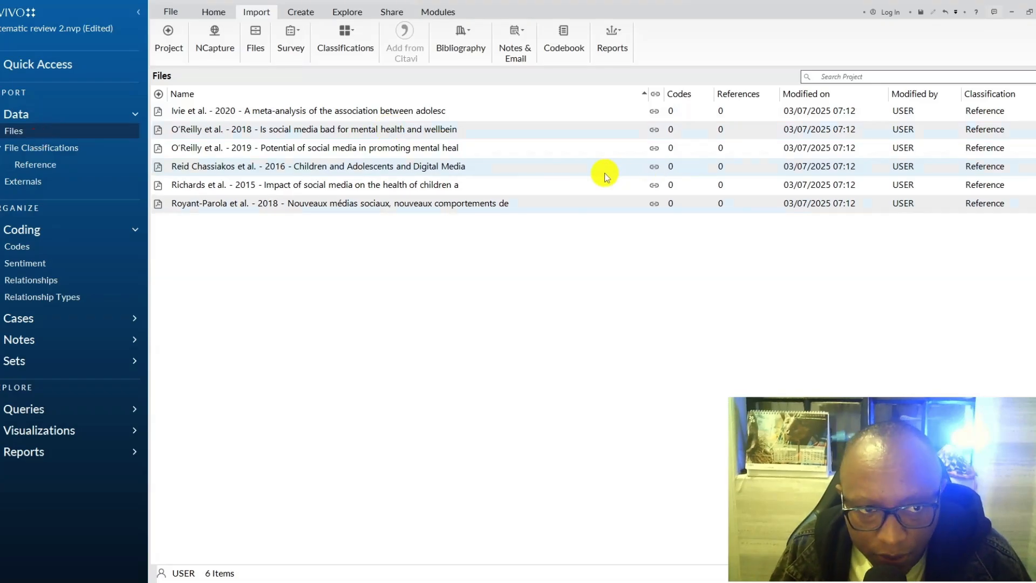
- Read through the imported 2020 meta-analysis PDF and open the 2018 article "Is social media bad for mental health and wellbeing"
double_click(261, 110)
scroll(713, 278, down, 10)
scroll(713, 279, down, 15)
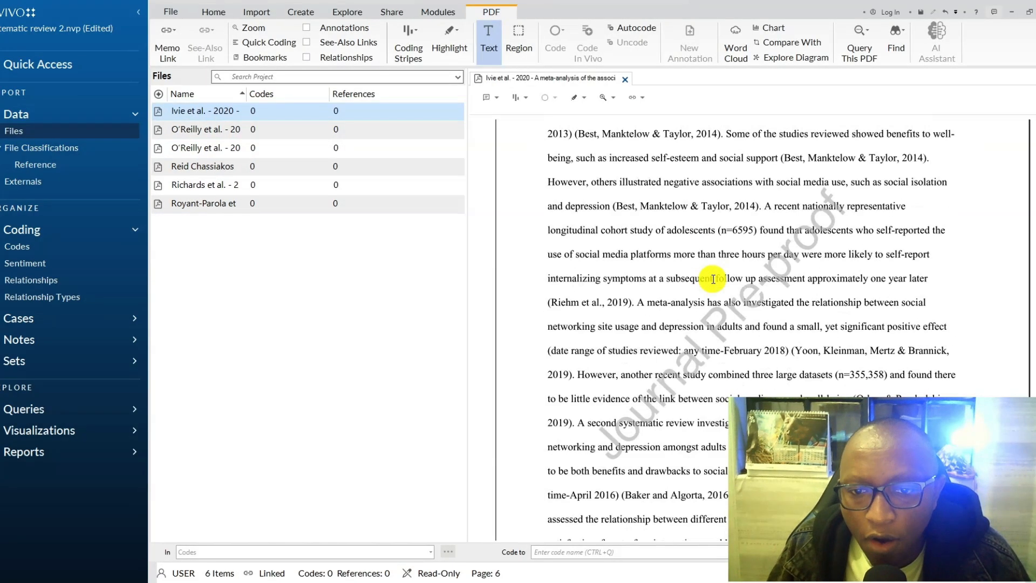
scroll(712, 279, down, 15)
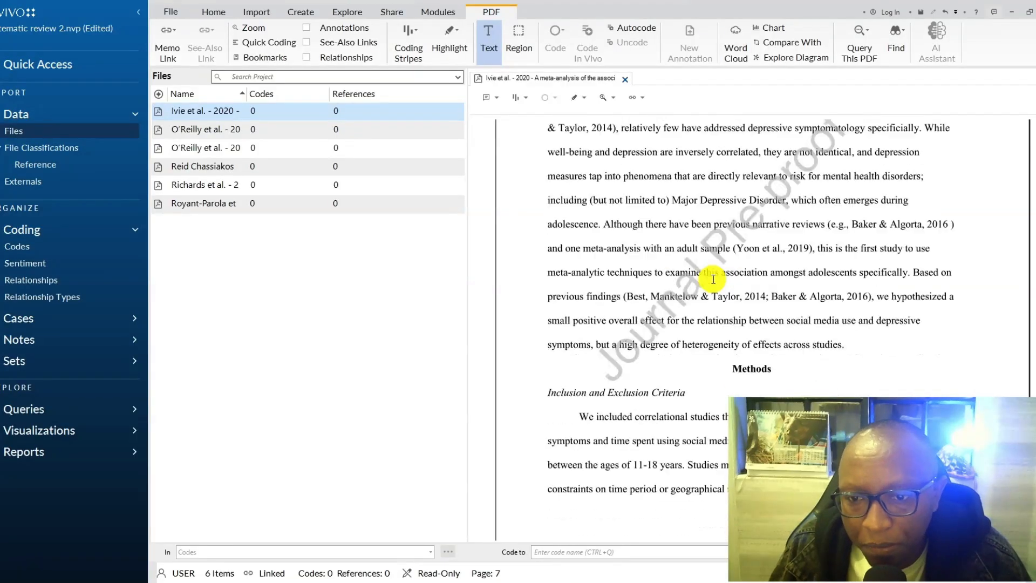
scroll(713, 279, down, 5)
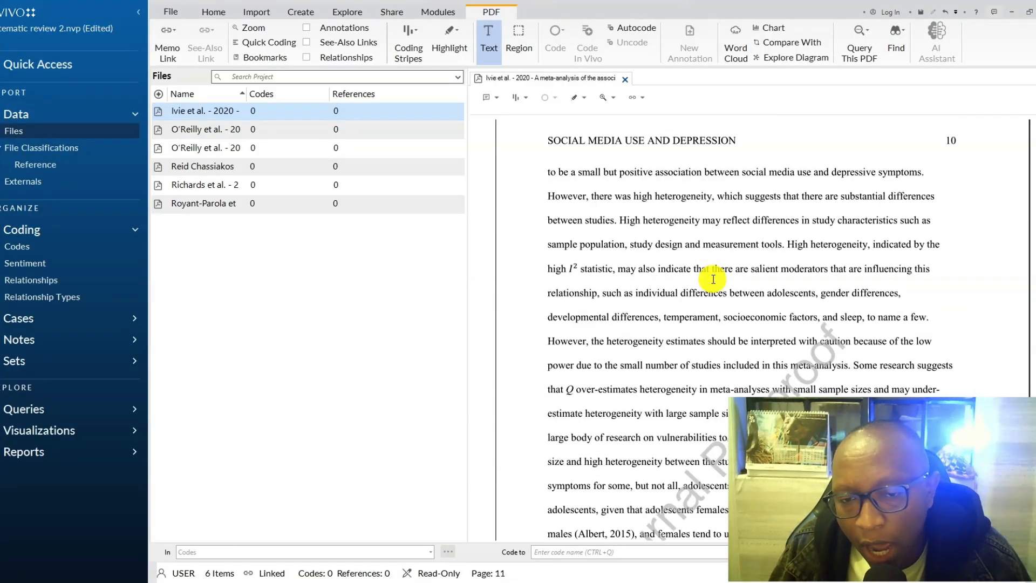
scroll(713, 279, down, 5)
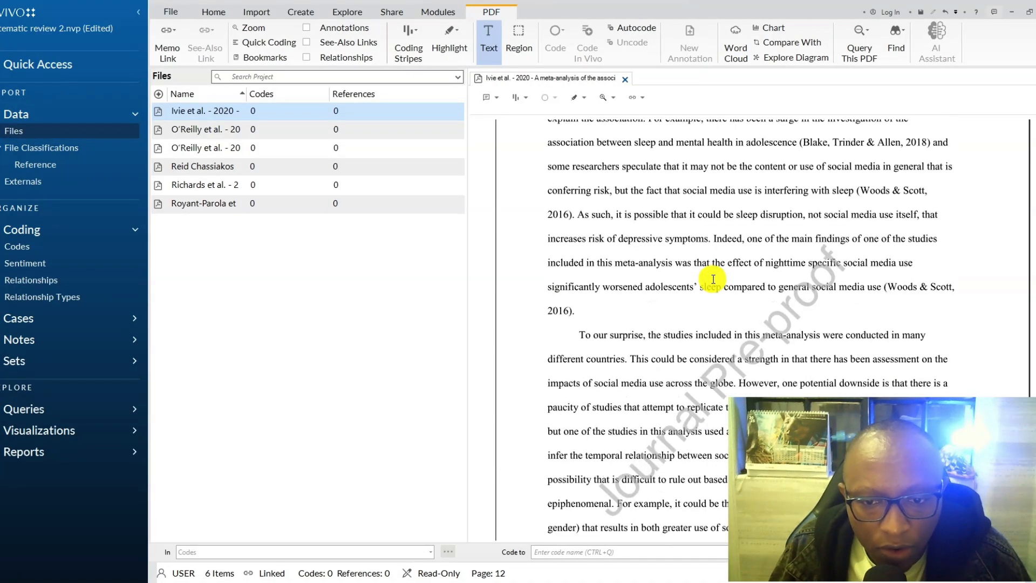
click(205, 131)
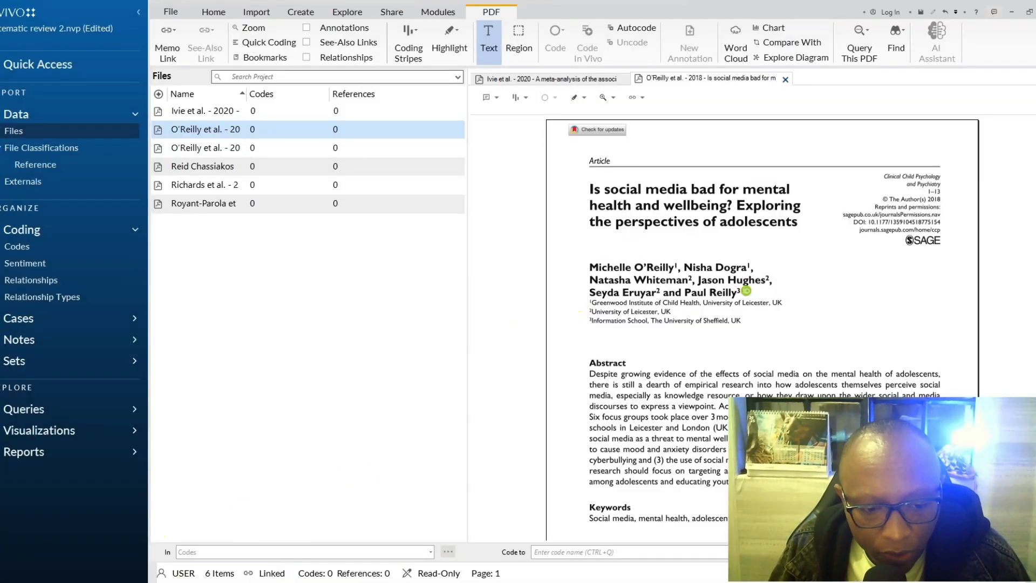
- Switch to Word and create a blank document headed "Query protocol" in bold, centred text
click(262, 582)
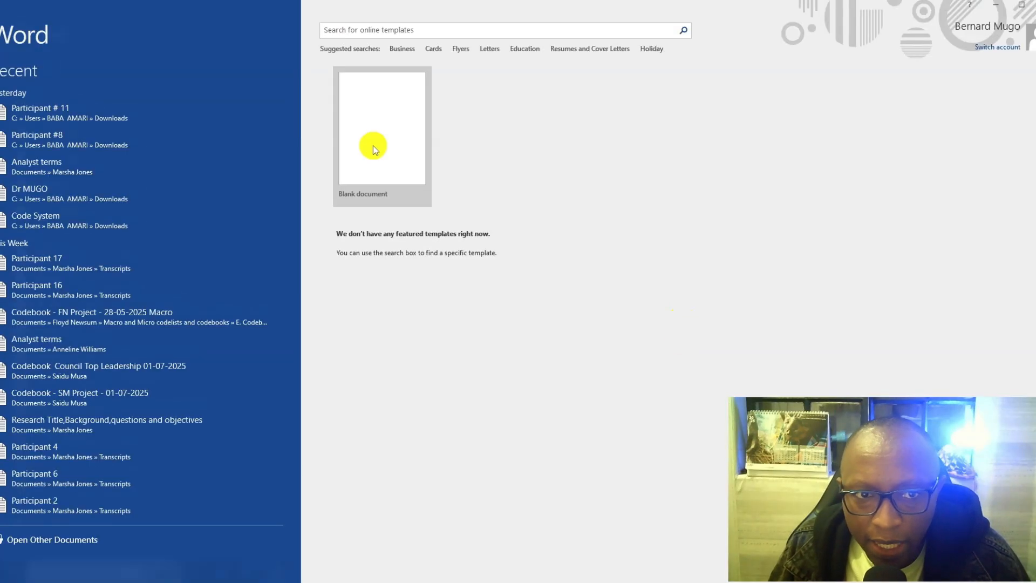
click(372, 145)
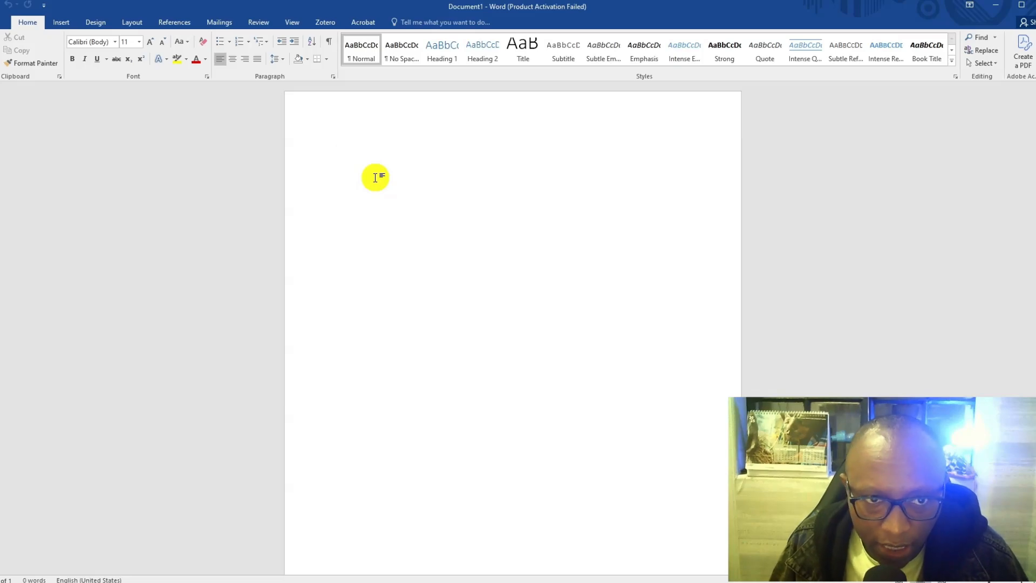
key(super+h)
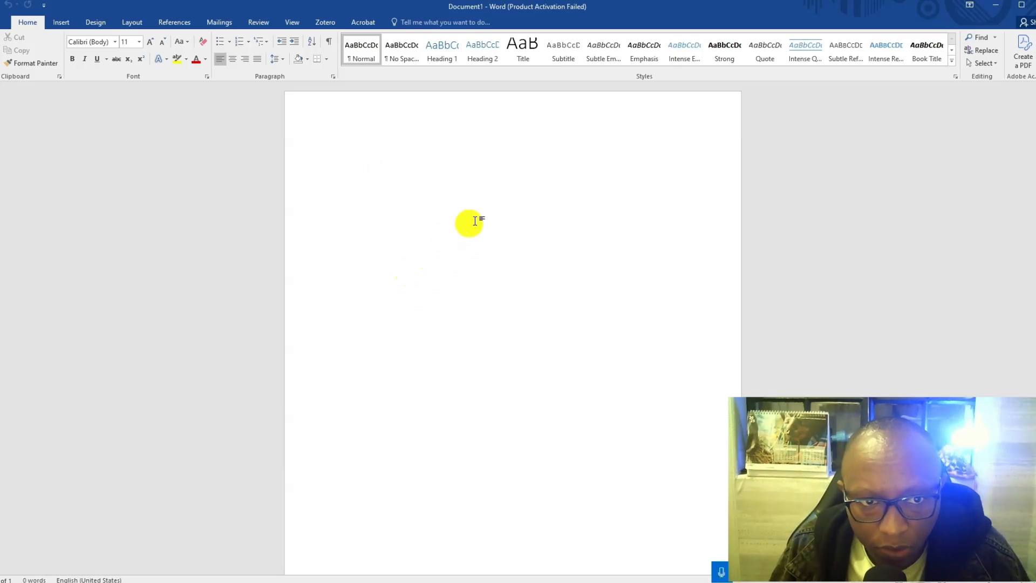
click(324, 150)
click(71, 58)
click(232, 60)
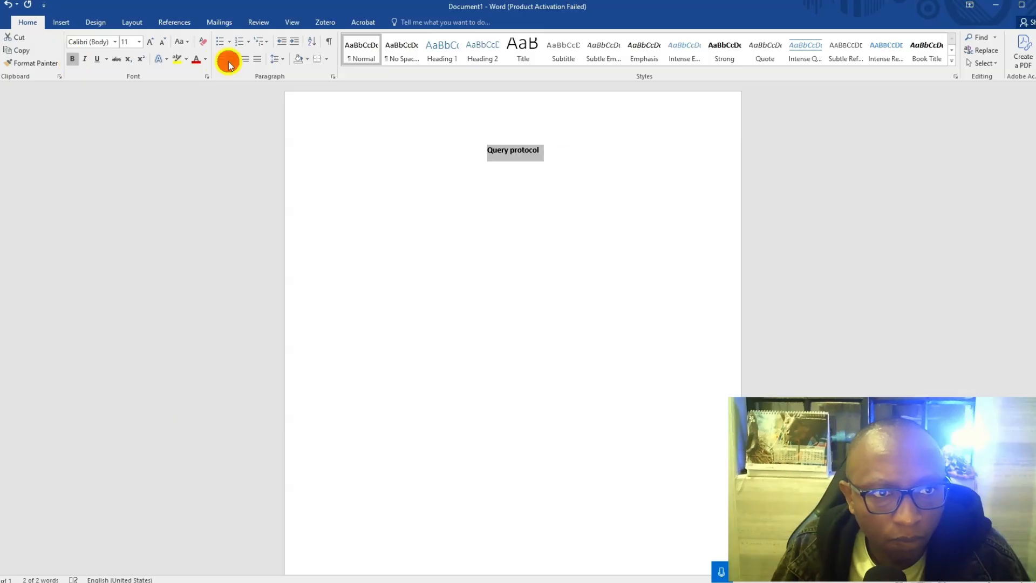
key(Right)
- Start a numbered list below the heading with the items Methods, Study type and Recommendations
text(1)
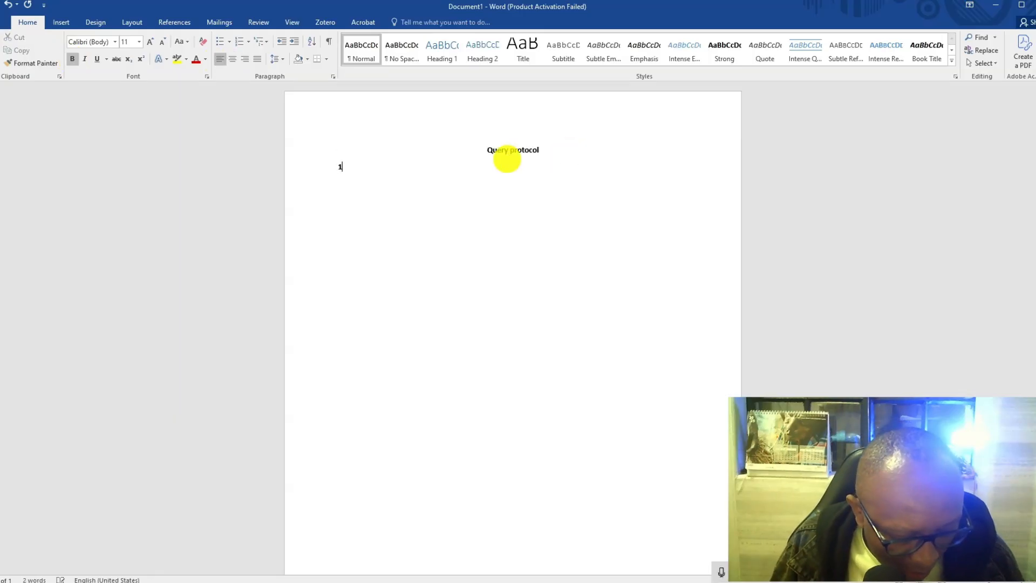
text(. methods)
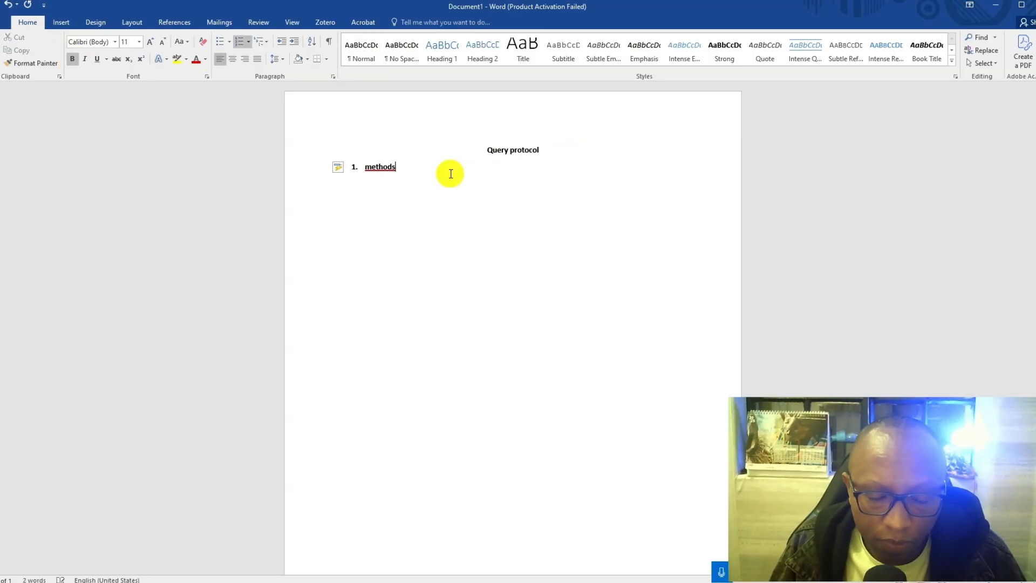
key(Return)
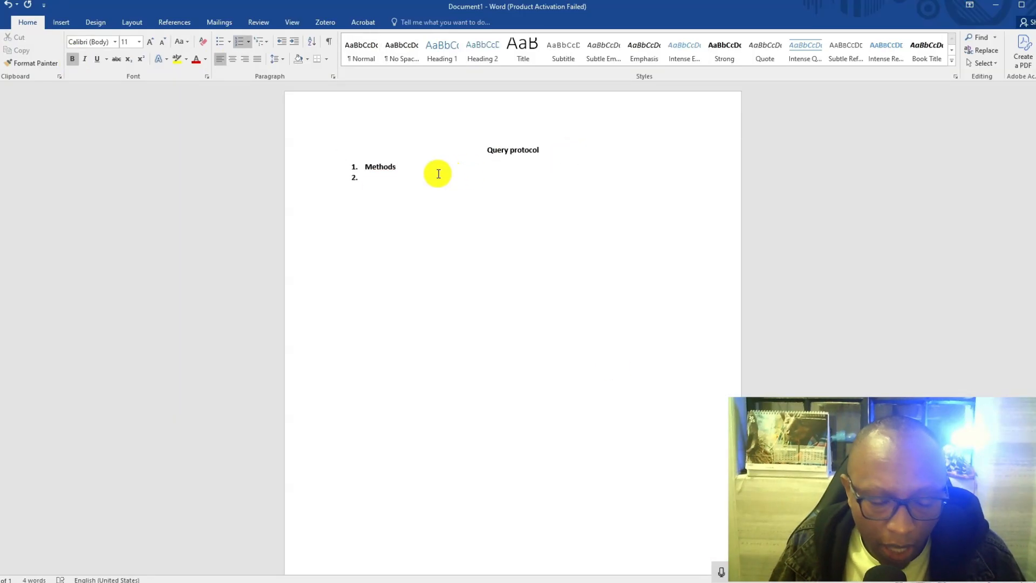
click(721, 569)
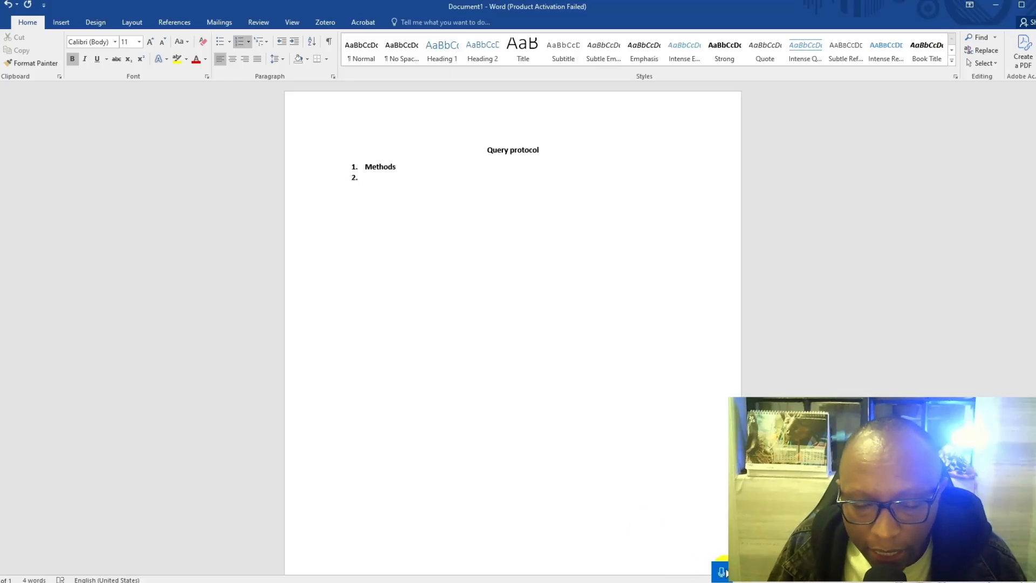
key(Return)
click(725, 571)
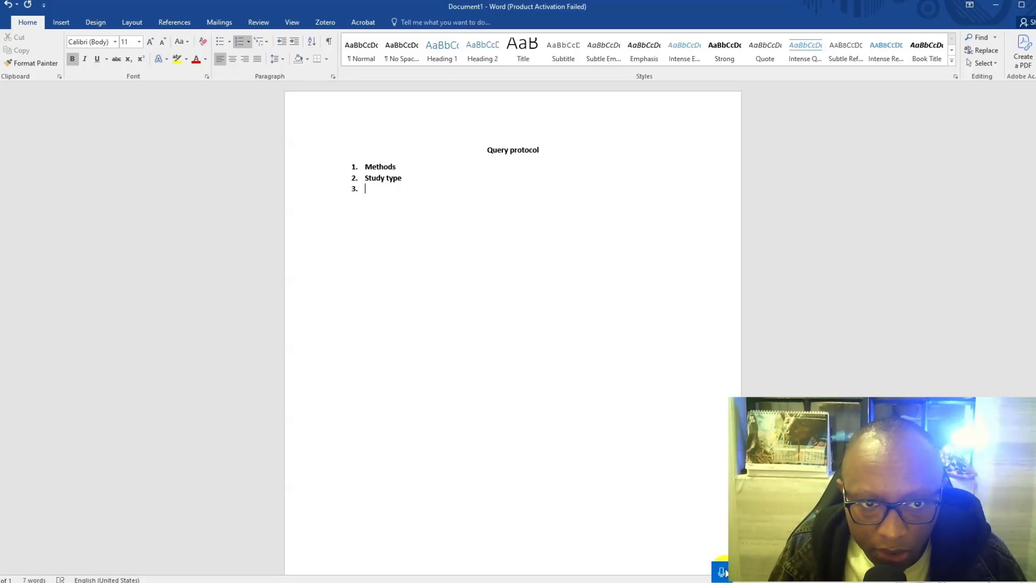
key(Return)
- Add Proposals for future research, Depression and Social life as items 4 to 6 of the numbered list
click(726, 571)
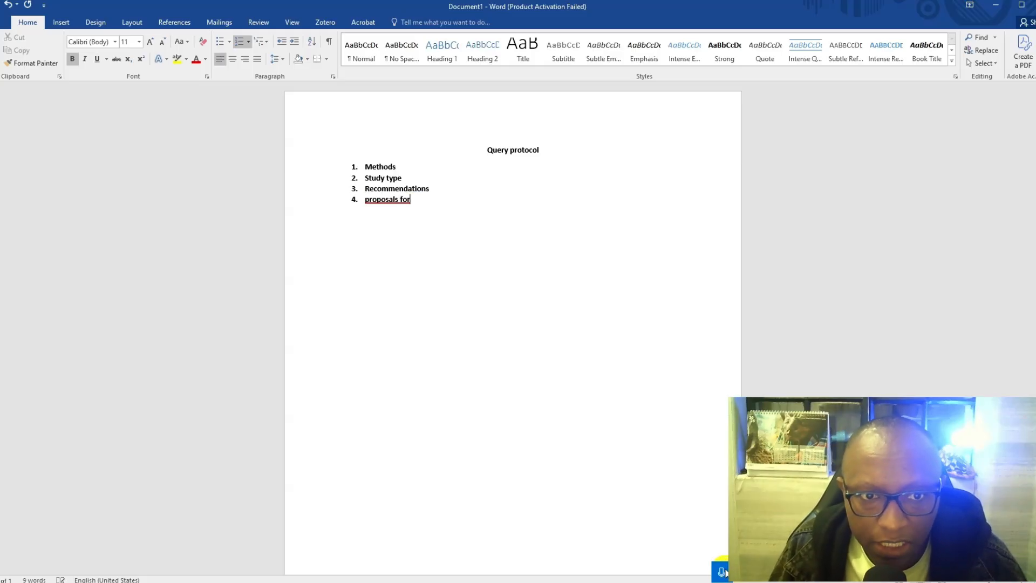
key(Return)
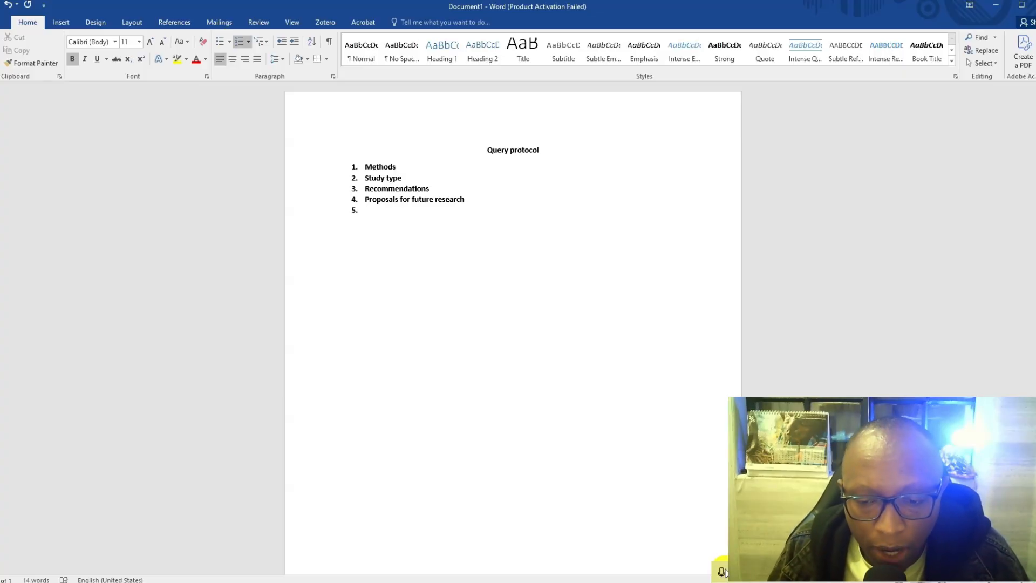
click(721, 571)
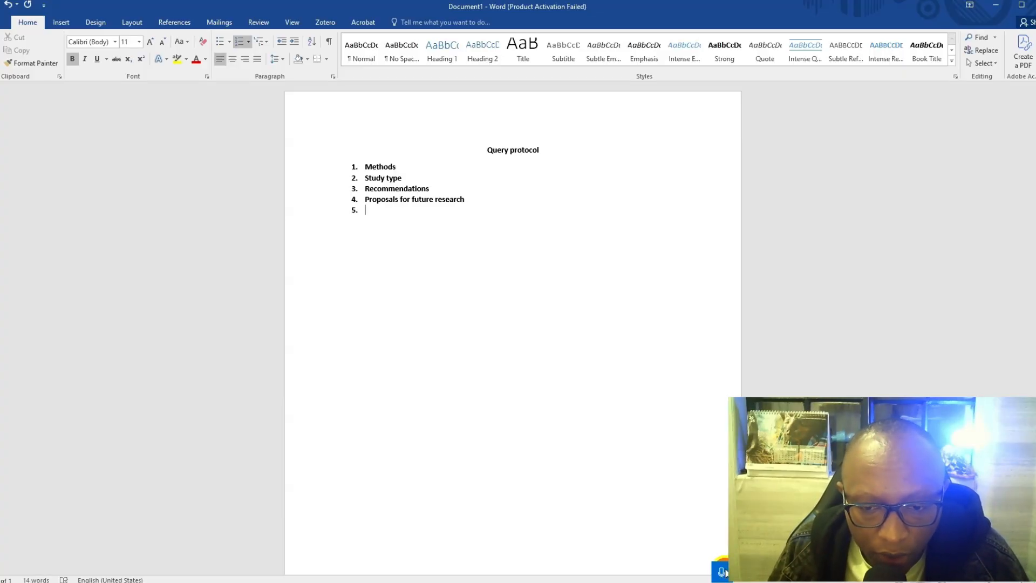
key(Return)
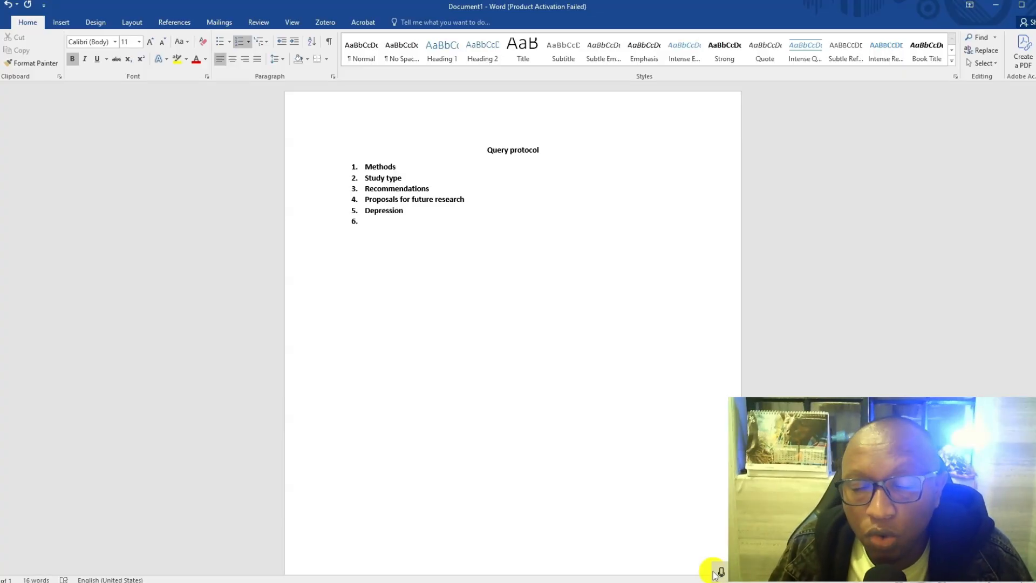
click(721, 572)
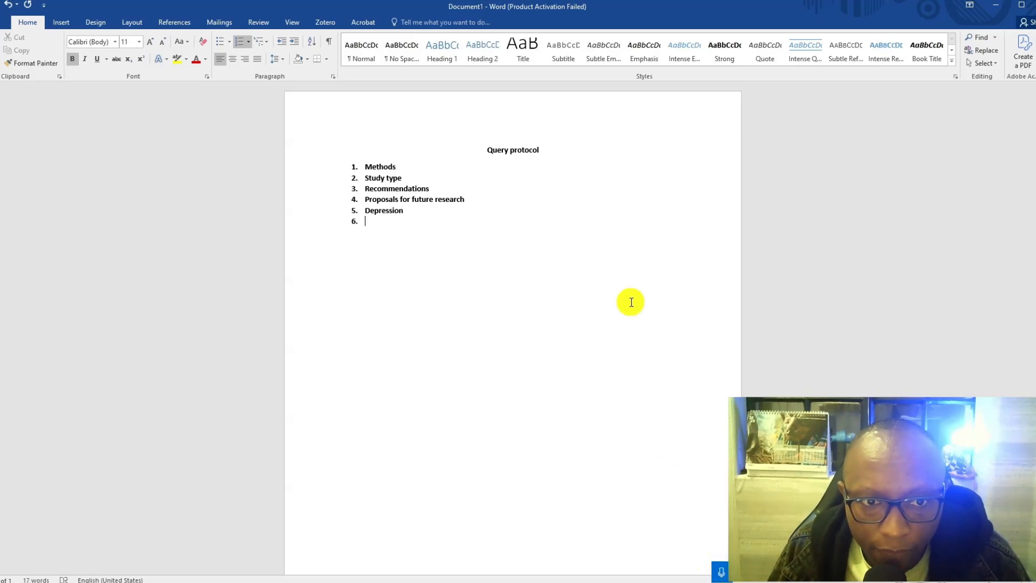
click(717, 573)
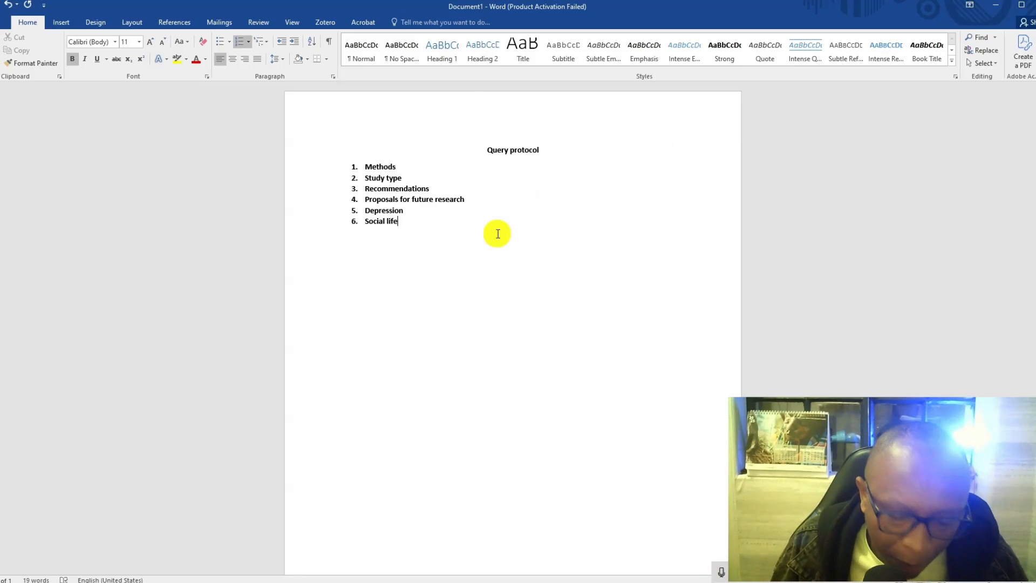
- Save the document as Query protocol in the systematic literature review project folder and extend list item 5 to Depression/stress
key(ctrl+s)
click(173, 120)
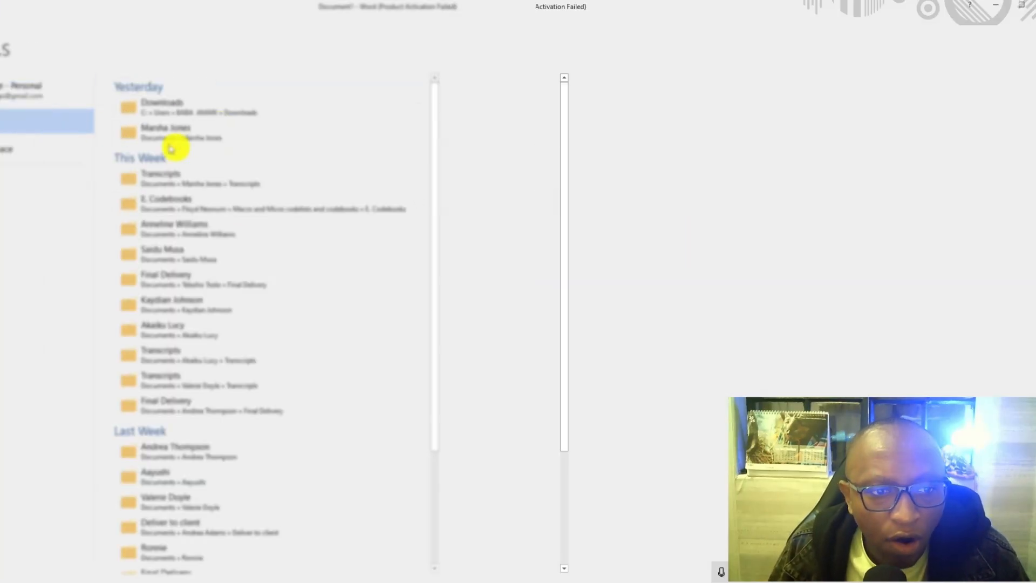
click(194, 105)
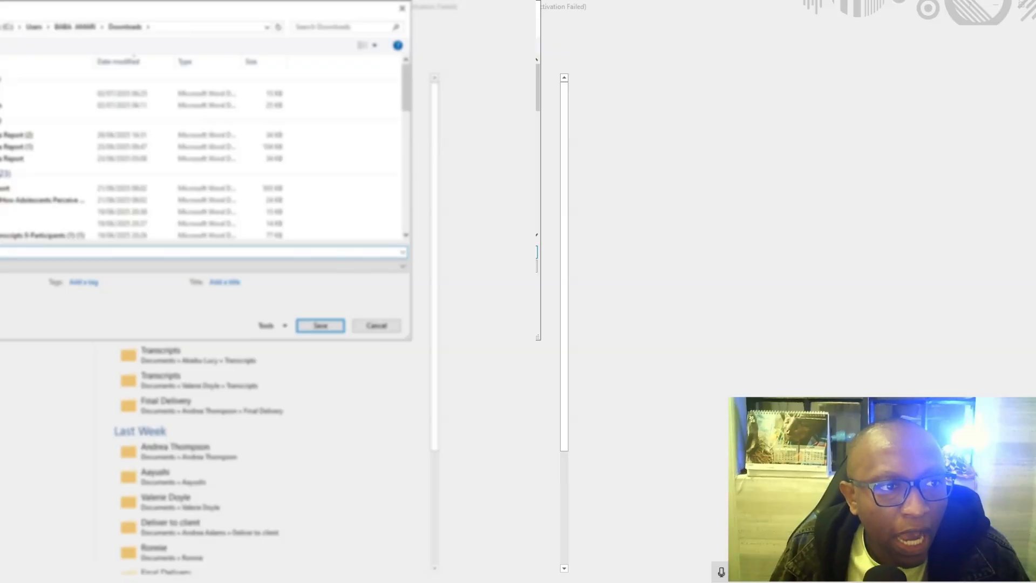
click(0, 81)
scroll(27, 193, down, 3)
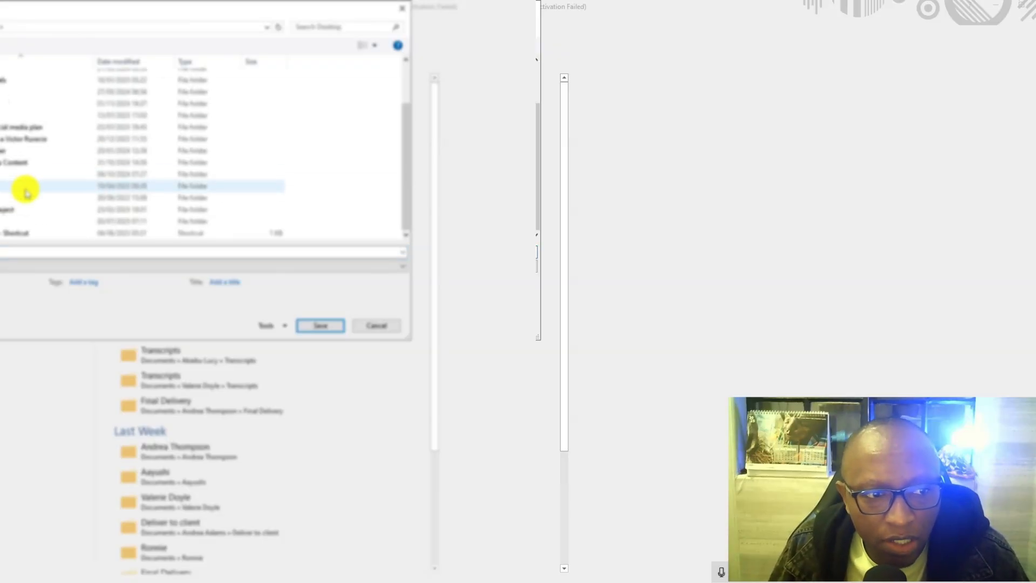
double_click(4, 222)
scroll(3, 223, down, 7)
scroll(4, 221, down, 8)
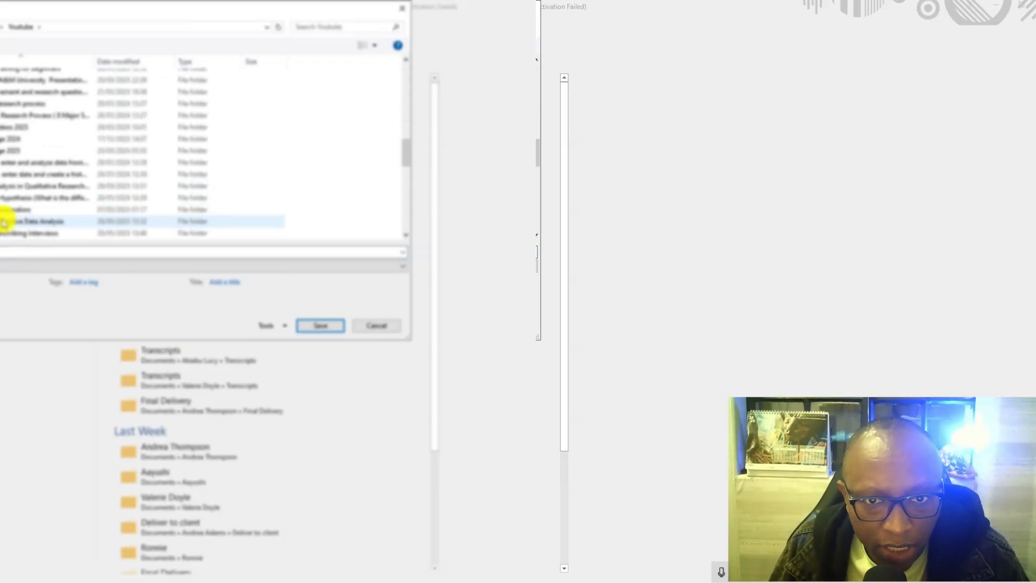
click(2, 197)
double_click(2, 198)
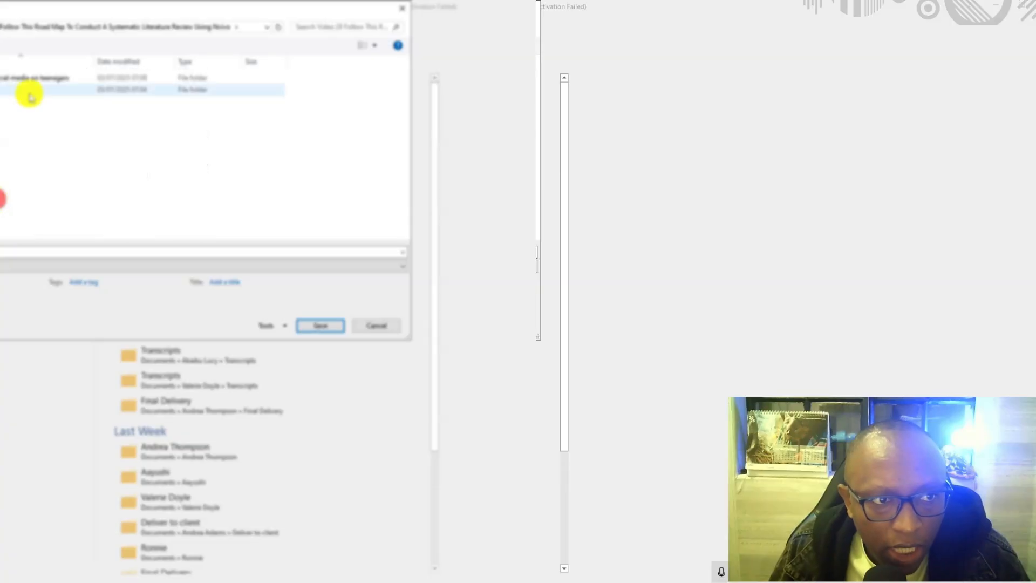
click(312, 325)
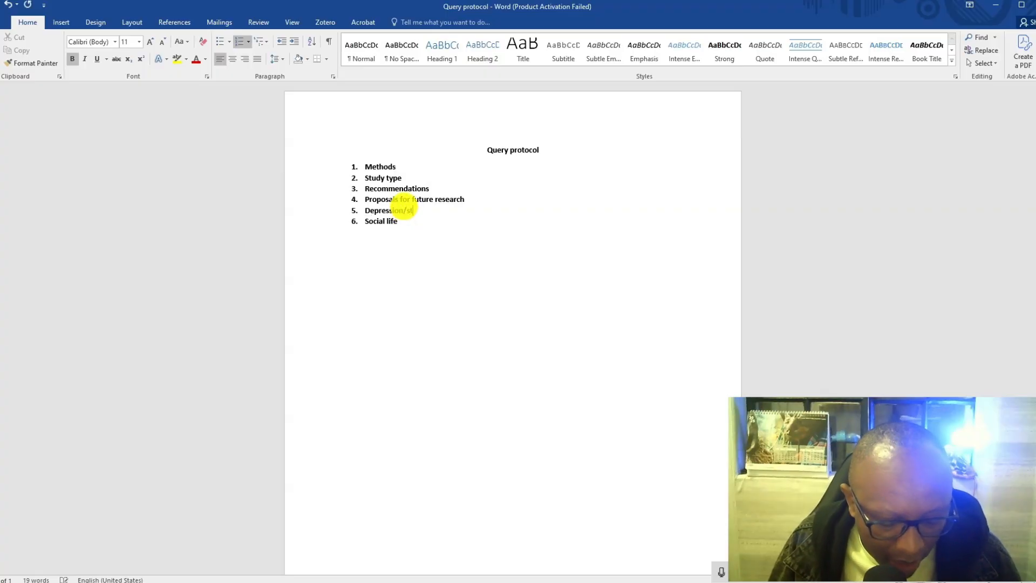
text(ss)
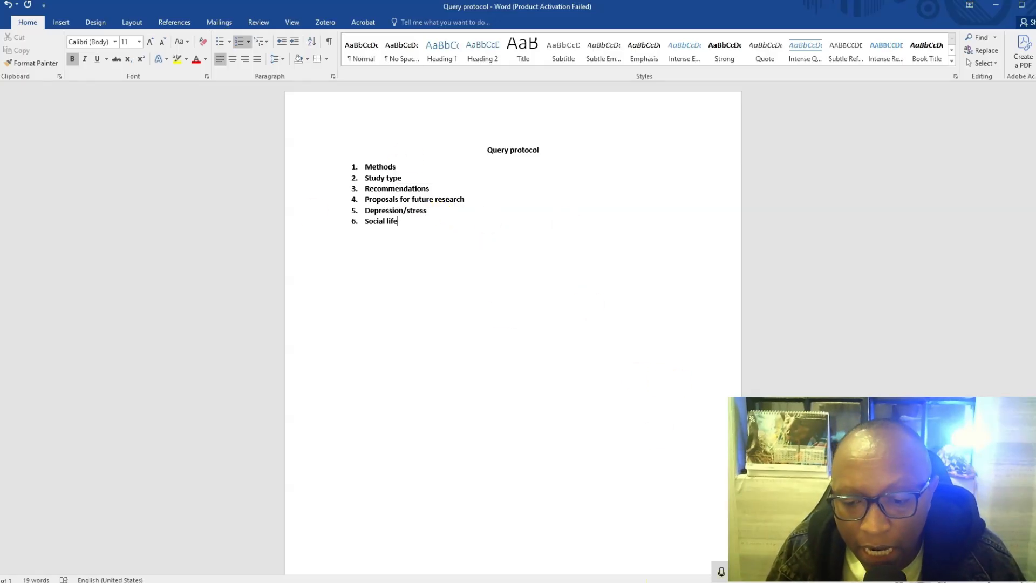
- Switch to NVivo, select all the imported article files and create a text search query limited to these items
key(alt+Tab)
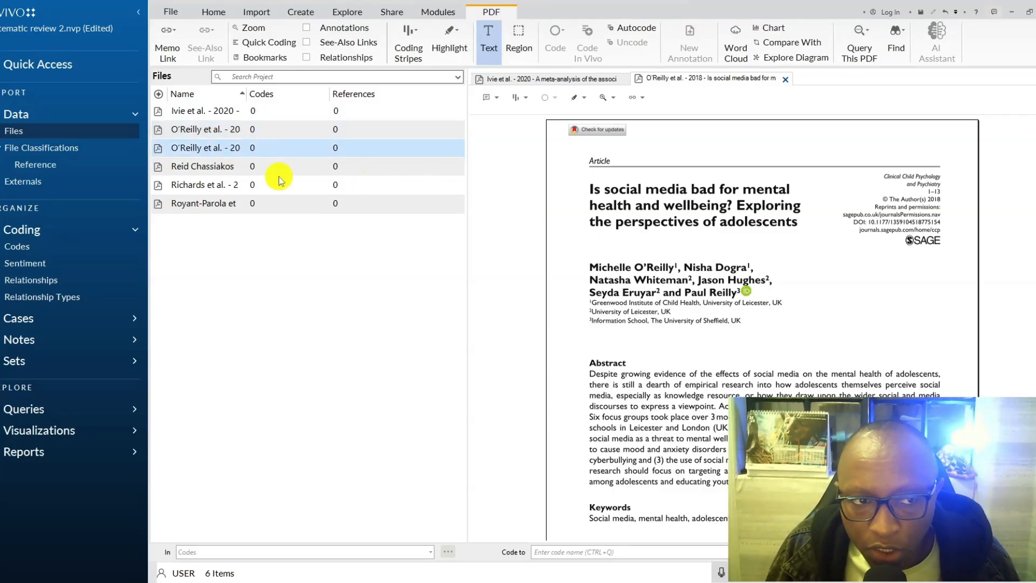
click(207, 166)
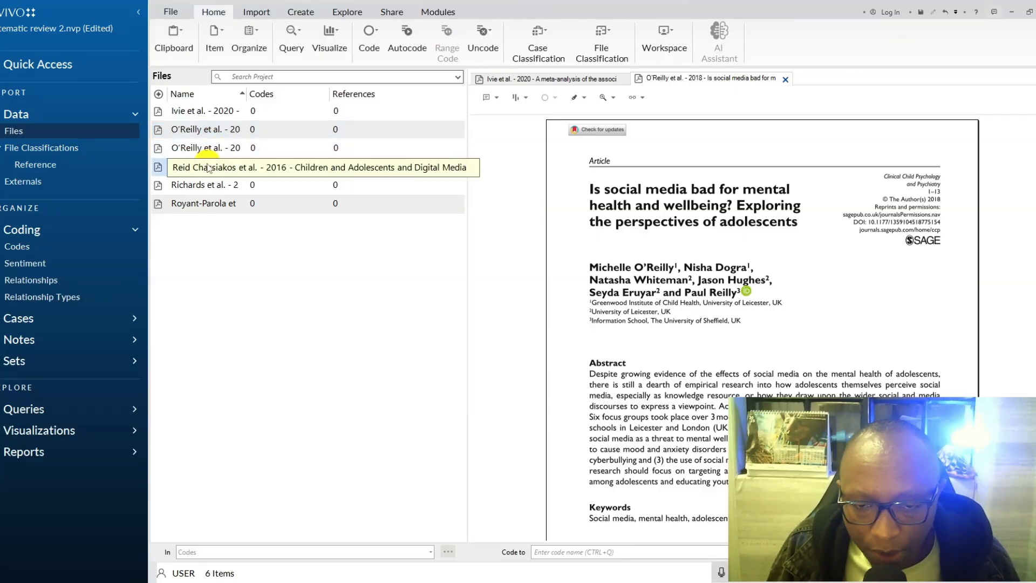
key(ctrl+a)
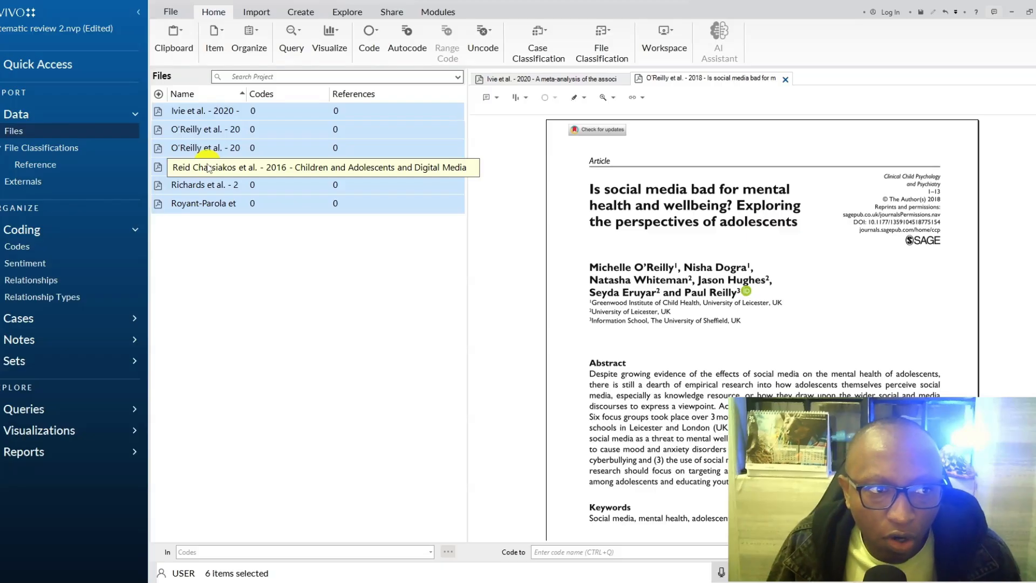
right_click(237, 135)
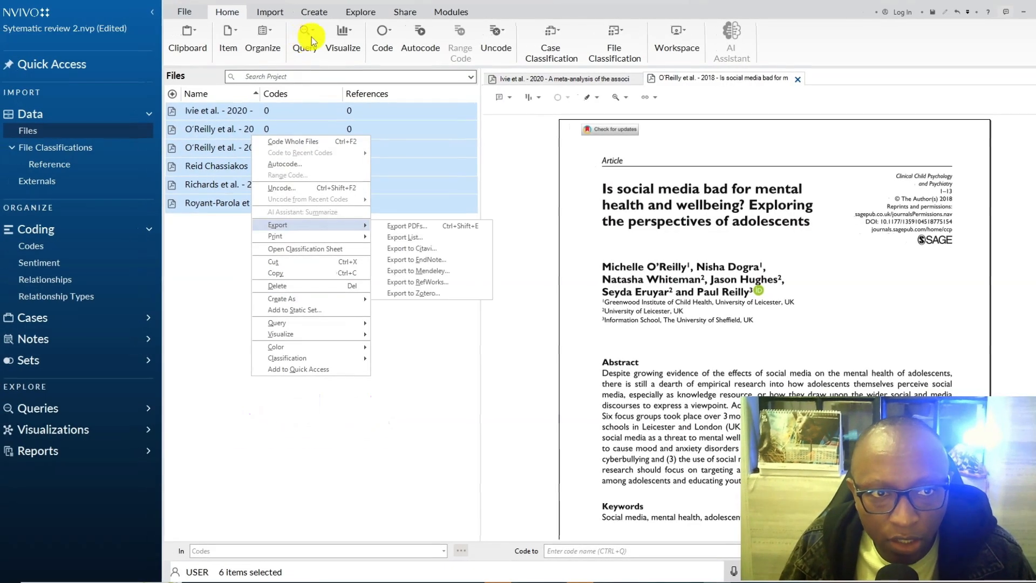
mouse_move(334, 322)
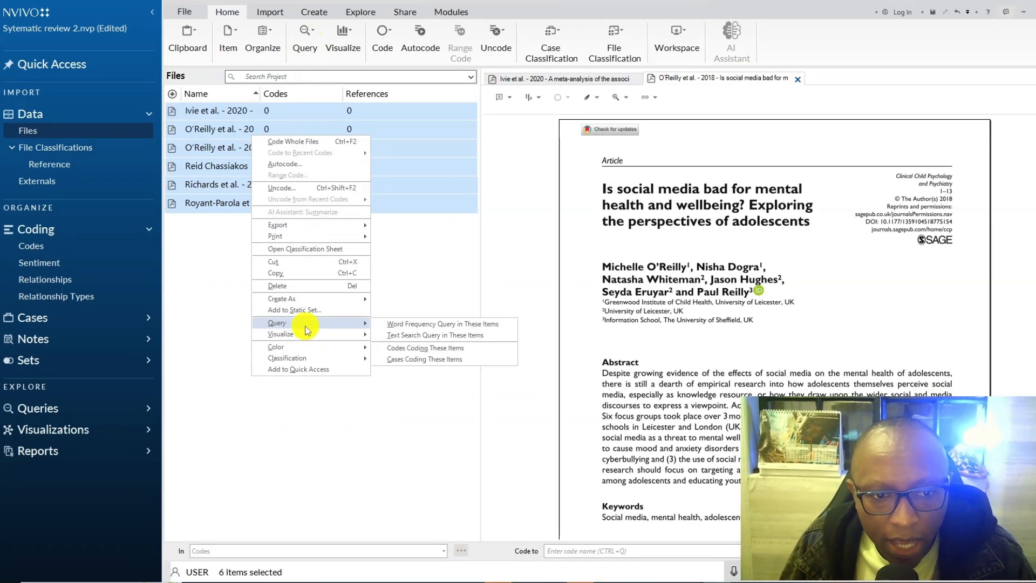
click(400, 336)
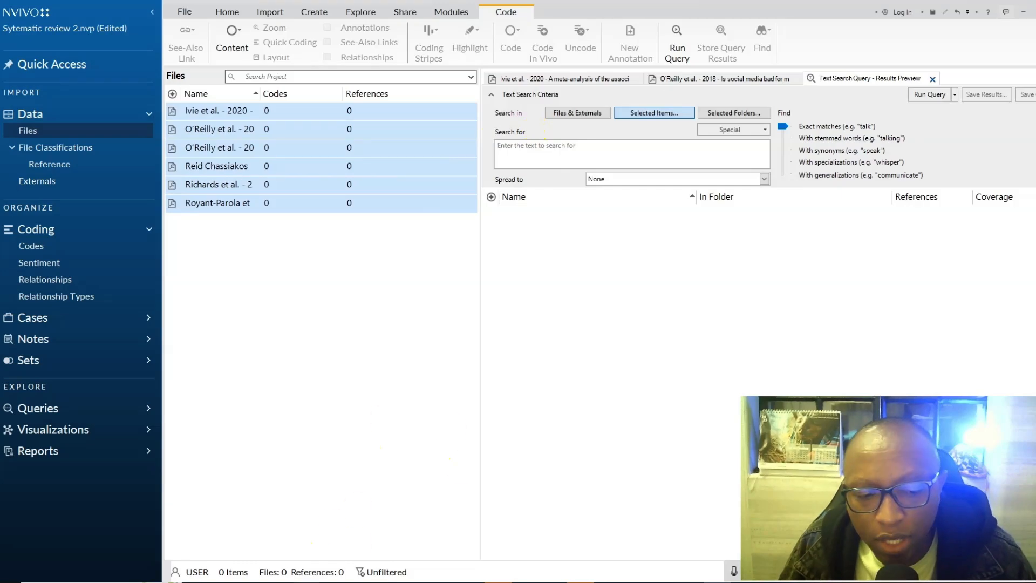
- Copy Methods from the Word query protocol and paste it as the search text of the NVivo text search query
click(290, 581)
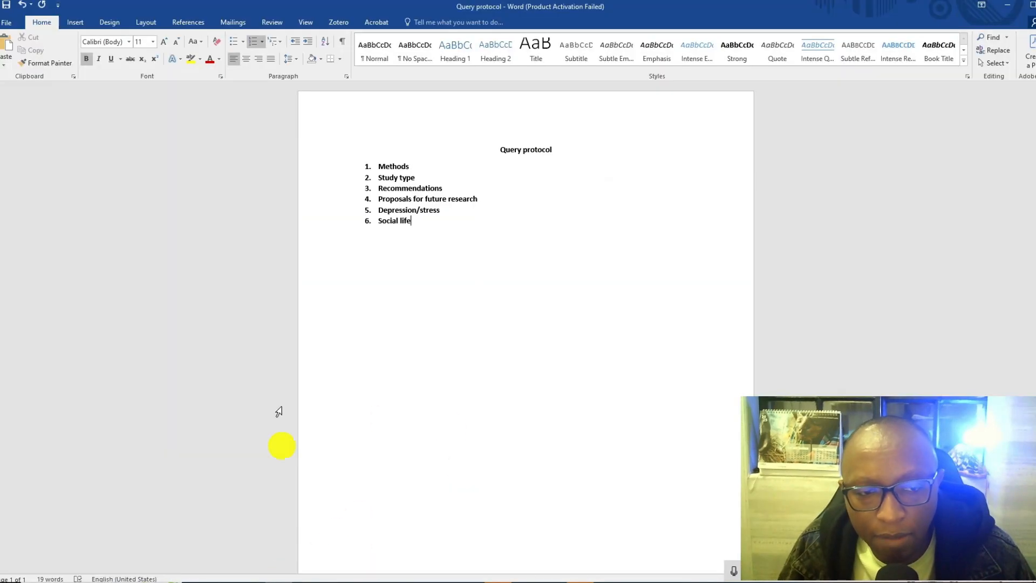
drag(415, 166, 381, 166)
right_click(381, 166)
click(400, 184)
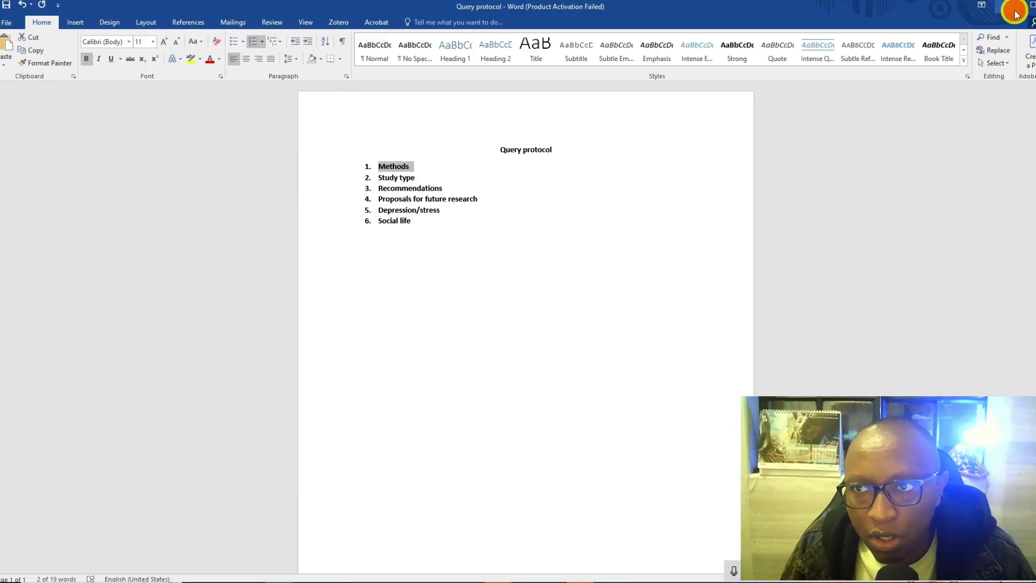
key(alt+Tab)
right_click(553, 145)
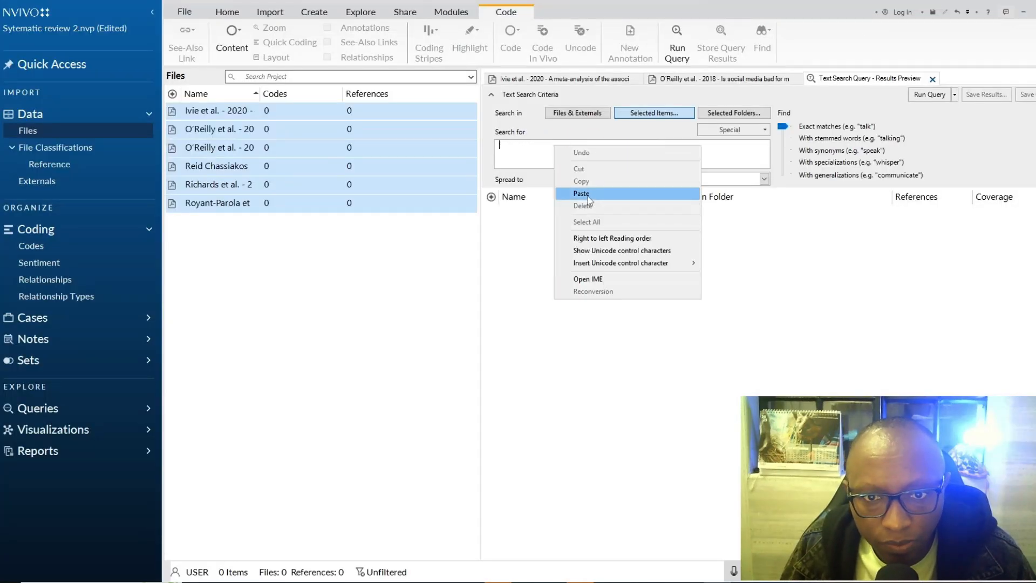
click(581, 193)
- Change the search text to Methodology and run the text search query on the selected items
key(BackSpace)
key(BackSpace)
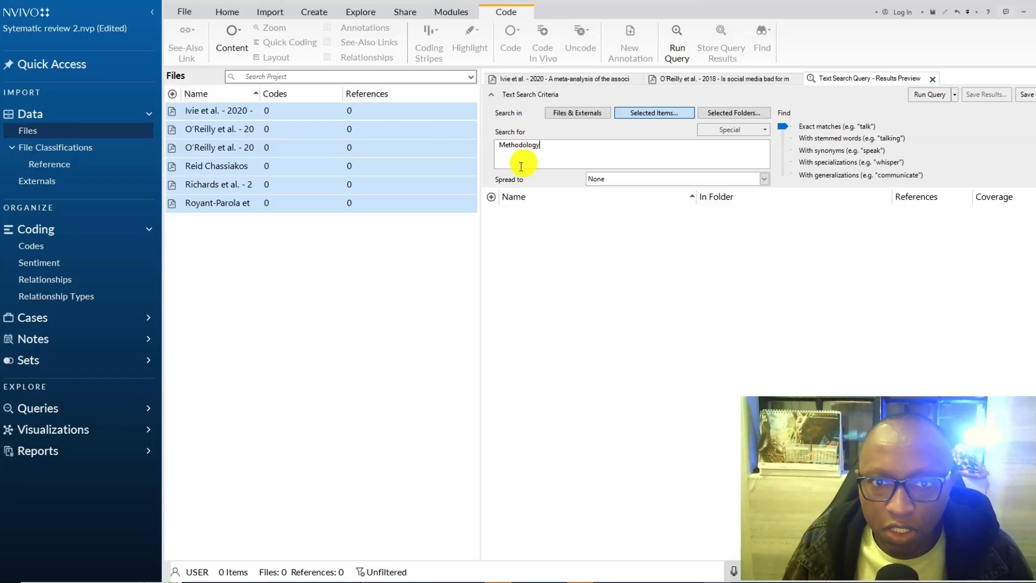
click(918, 97)
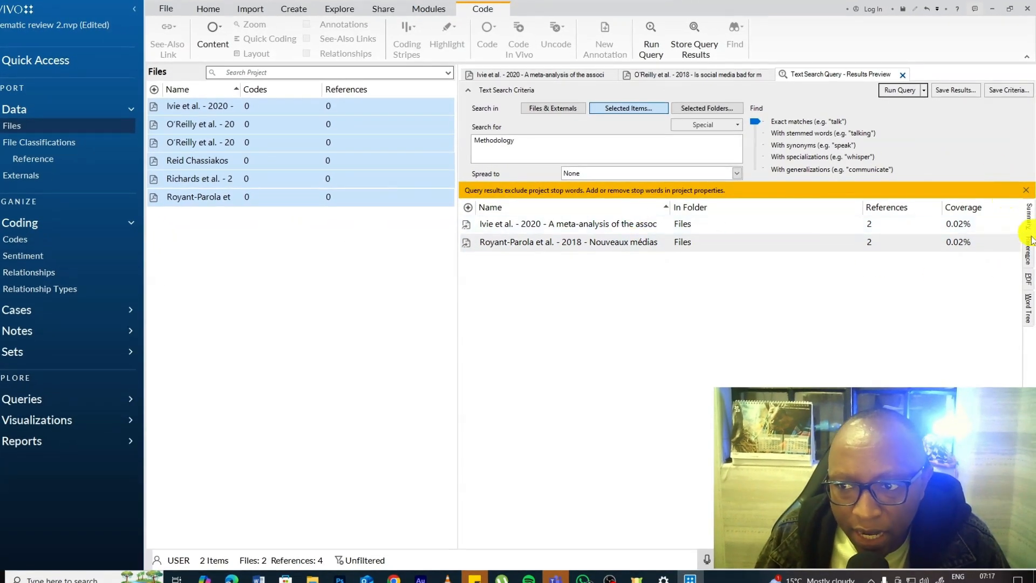
- Show the query results as PDFs and examine the methodology matches in the 2020 meta-analysis
click(1029, 285)
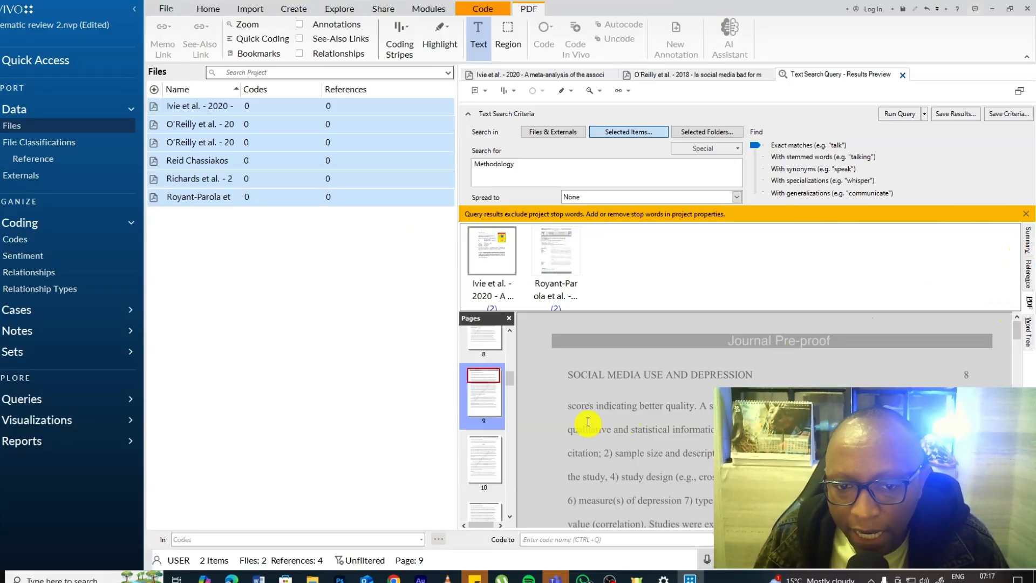
scroll(648, 415, down, 10)
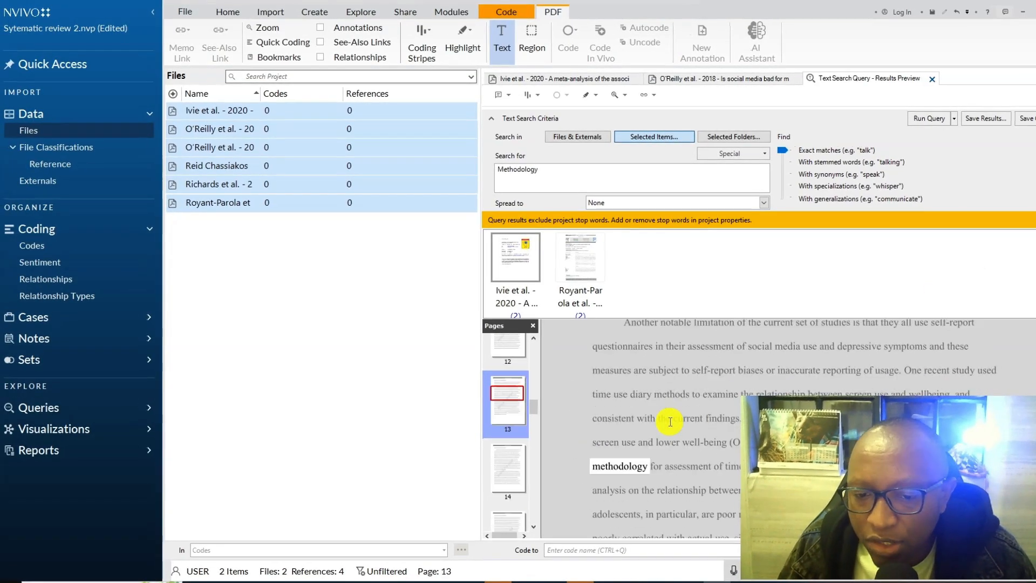
scroll(670, 422, down, 2)
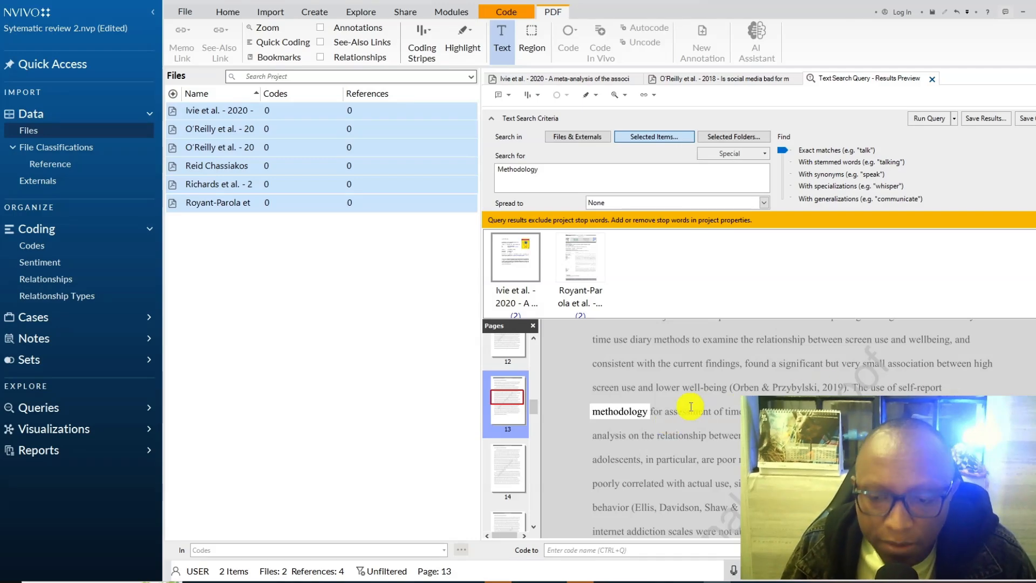
scroll(691, 406, up, 20)
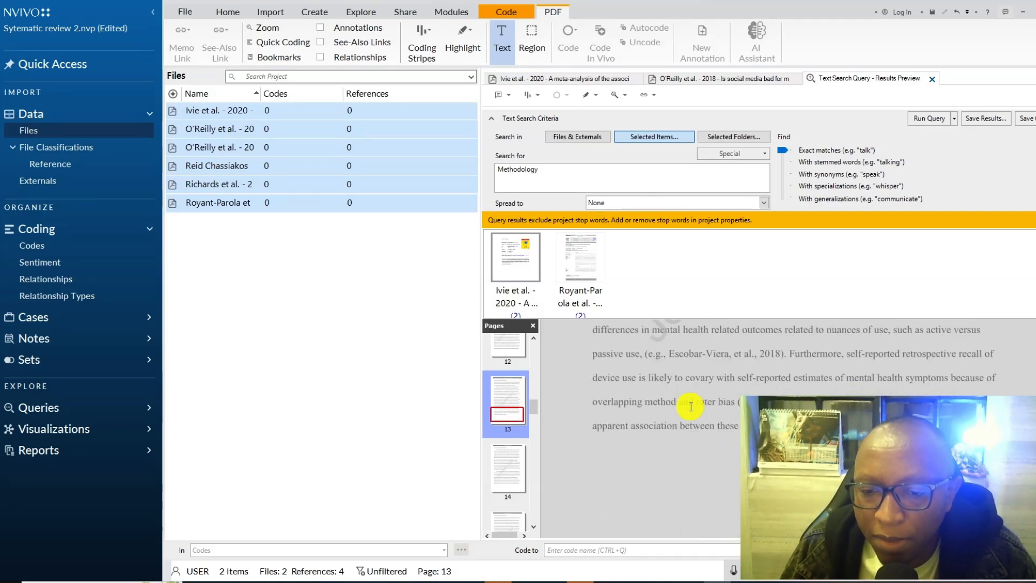
scroll(692, 407, up, 3)
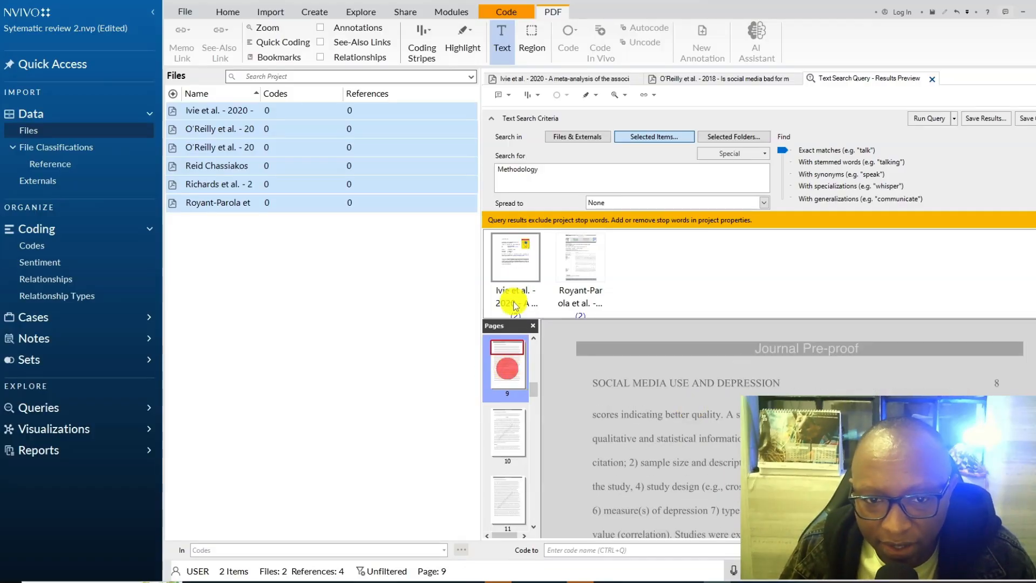
click(510, 260)
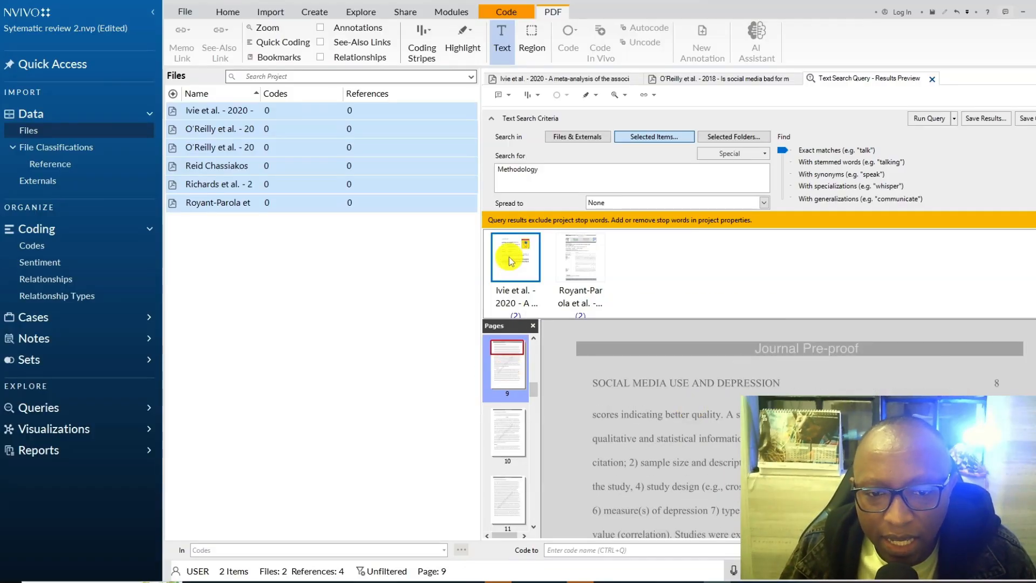
- Open the full 2020 meta-analysis from the results and examine its Methods section and surrounding pages
double_click(513, 260)
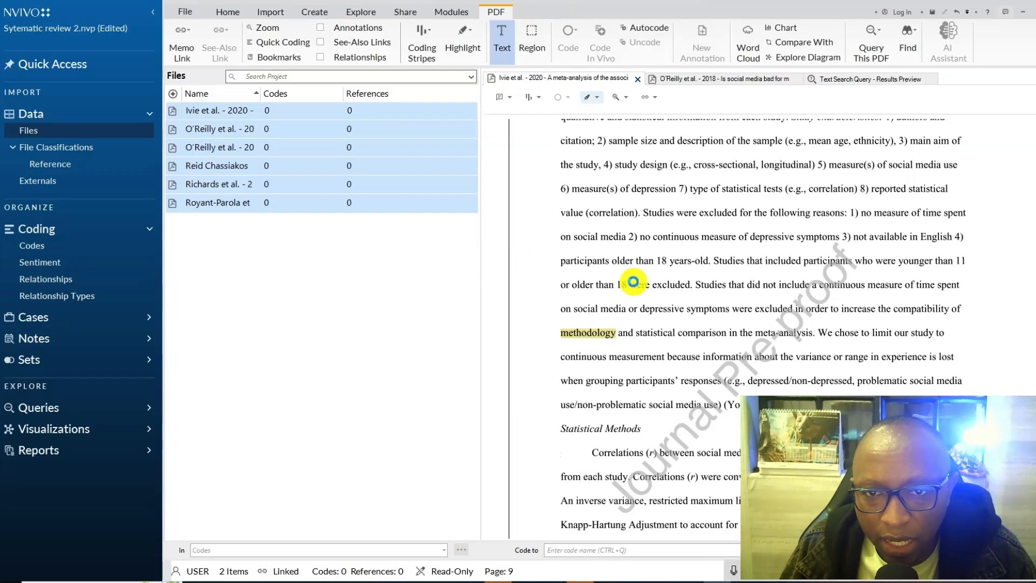
scroll(677, 263, up, 5)
scroll(676, 263, up, 20)
scroll(676, 262, down, 10)
scroll(677, 263, down, 7)
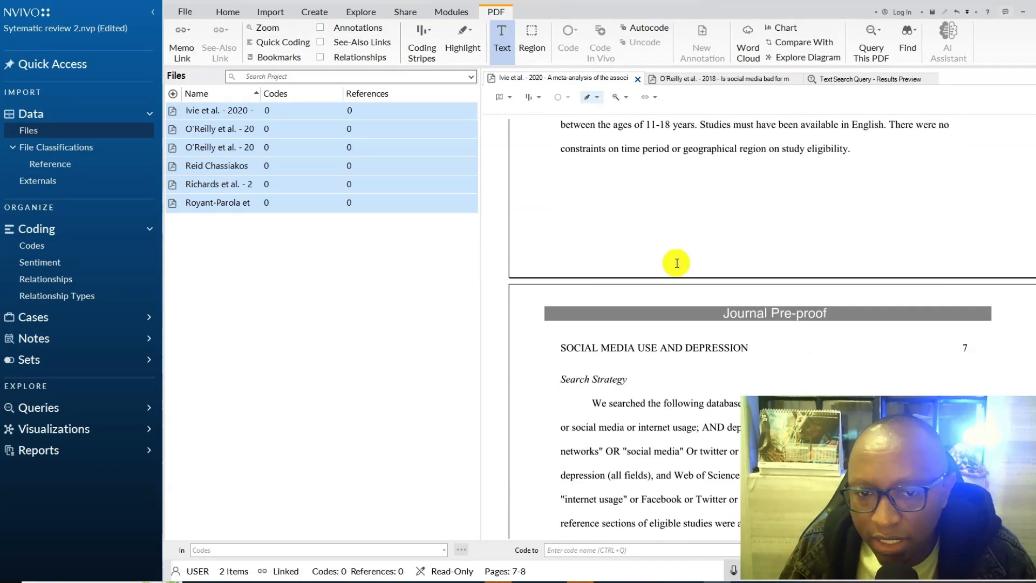
scroll(676, 263, up, 3)
click(655, 289)
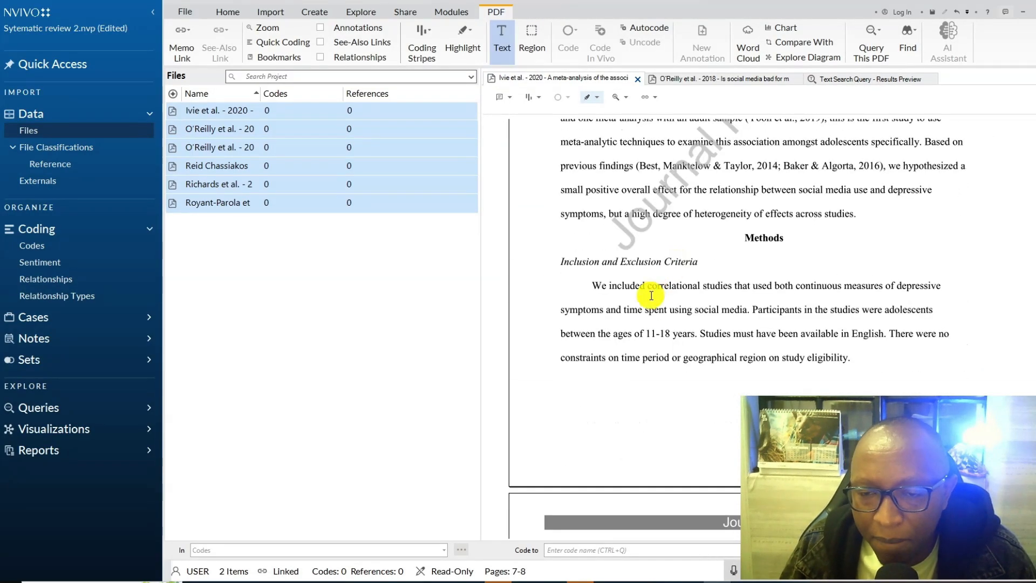
scroll(687, 311, up, 20)
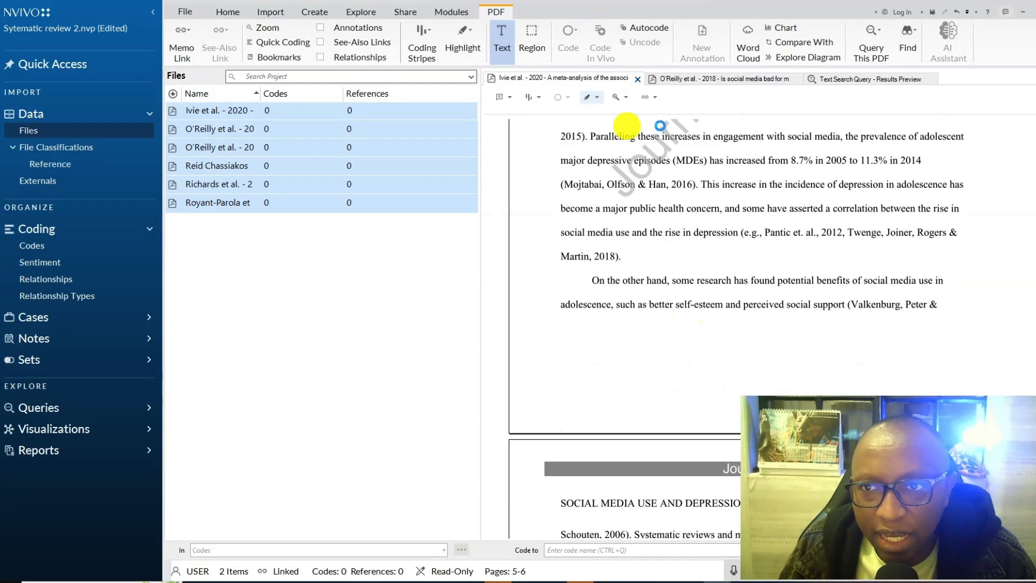
- Return to the query results and select the Methodology passage in the English abstract of the 2018 Nouveaux médias sociaux article
click(836, 78)
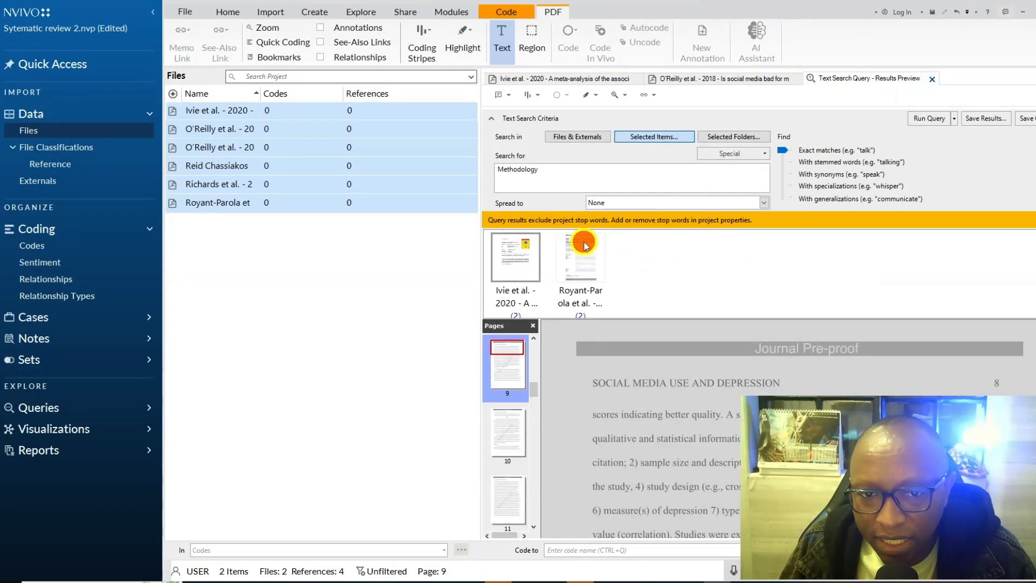
click(580, 258)
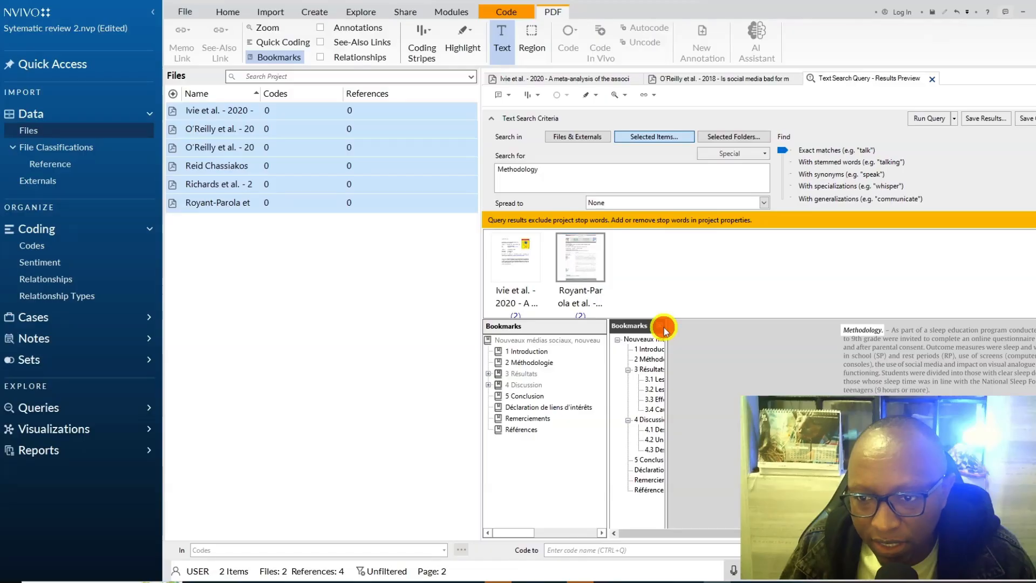
click(659, 326)
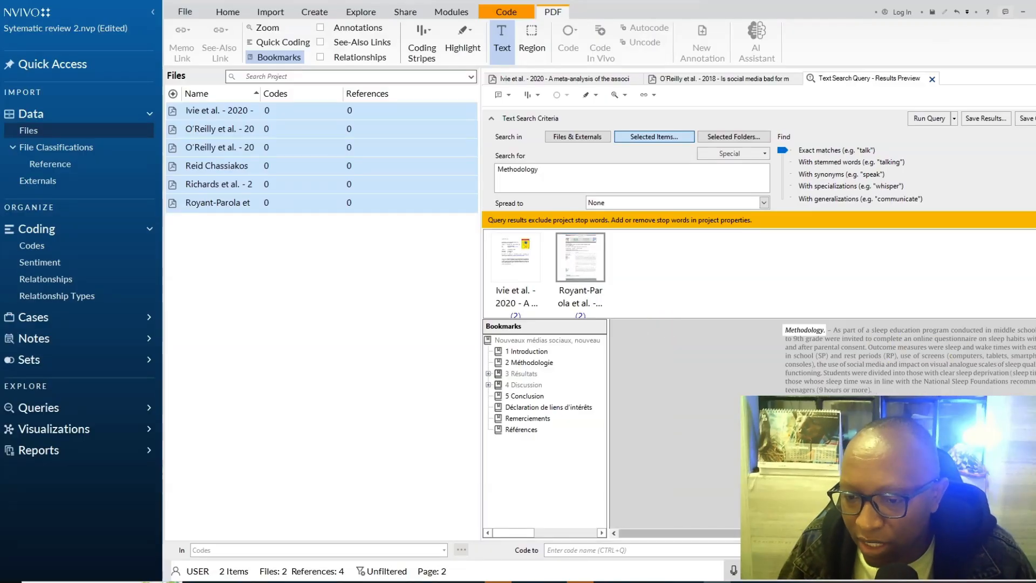
drag(841, 533, 894, 533)
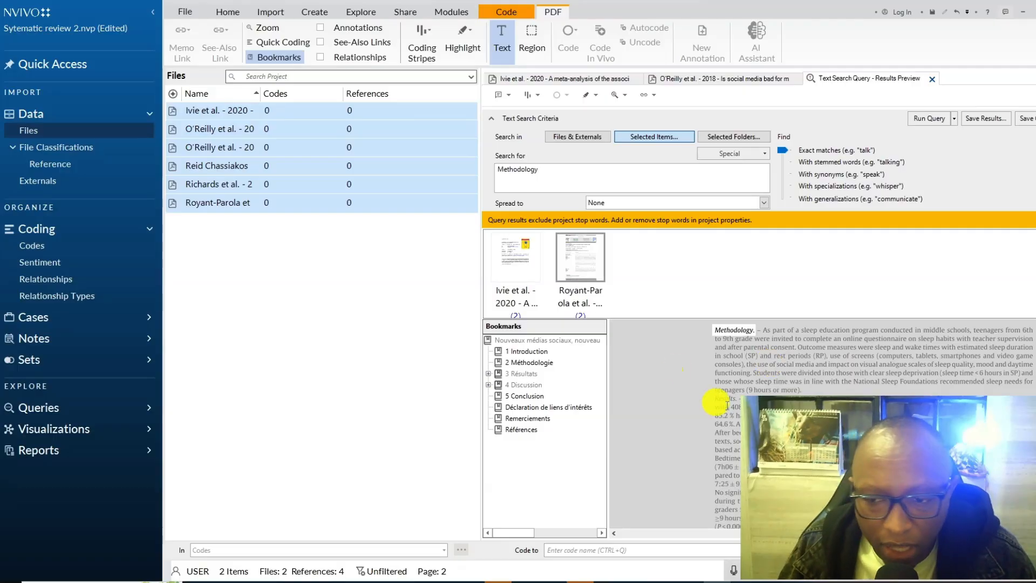
drag(762, 330, 804, 391)
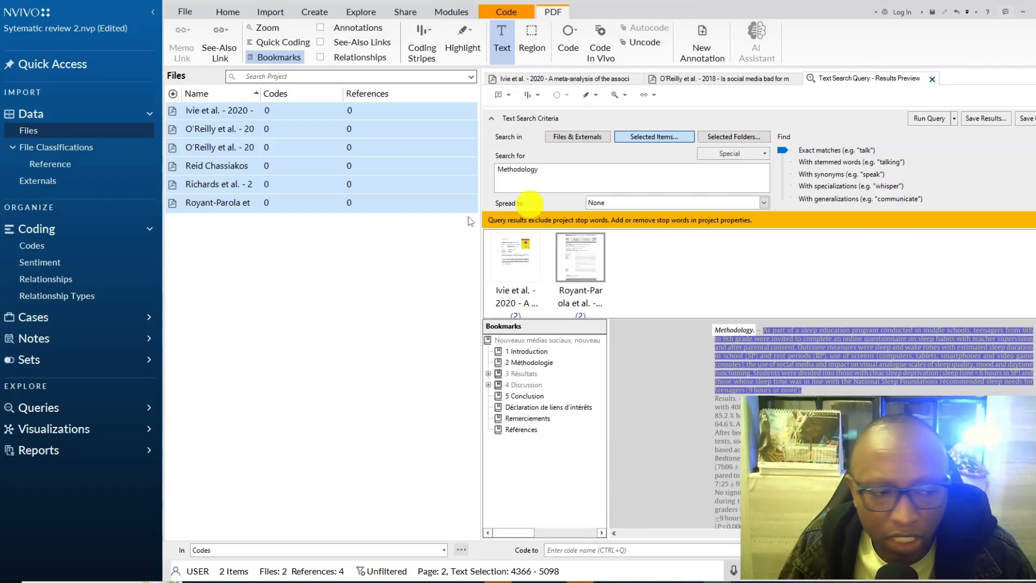
- Create a new code named Methodology in the project's codes
click(50, 252)
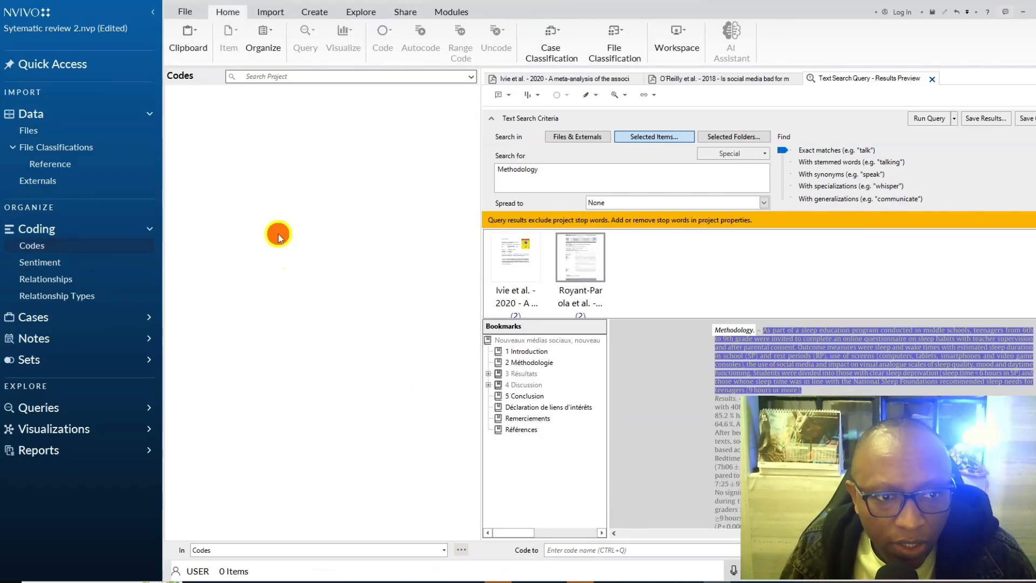
click(317, 526)
right_click(322, 256)
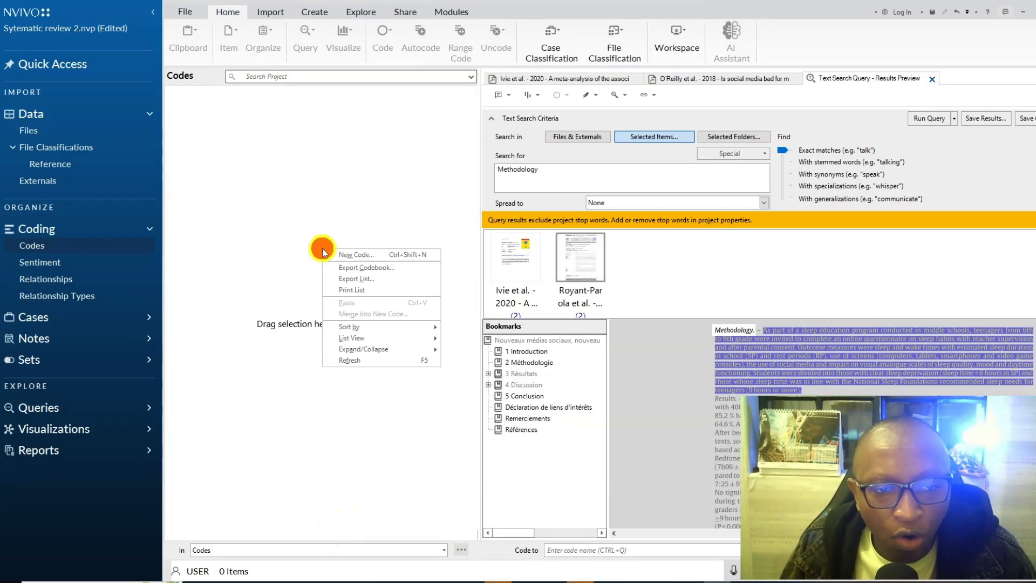
click(348, 256)
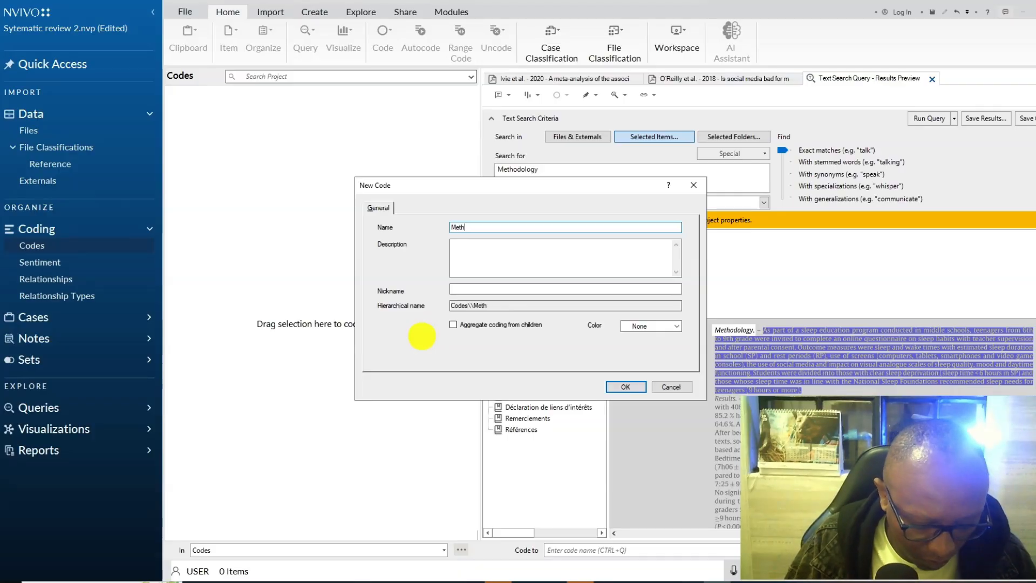
text(Methodology)
click(626, 386)
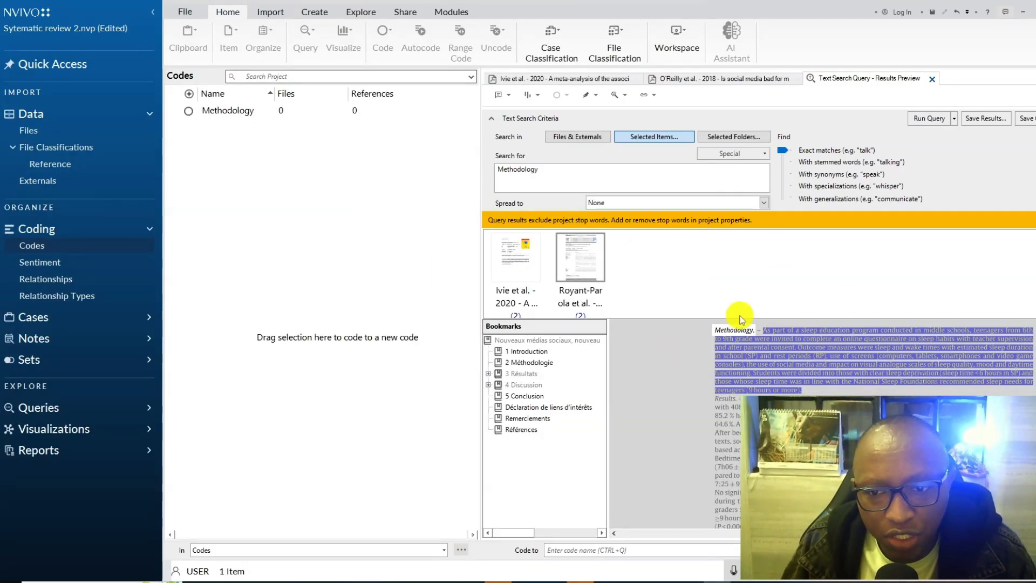
- Code the selected Methodology passage of the 2018 Nouveaux médias sociaux article to a new top-level code named Quantutative
click(236, 113)
drag(806, 356, 274, 337)
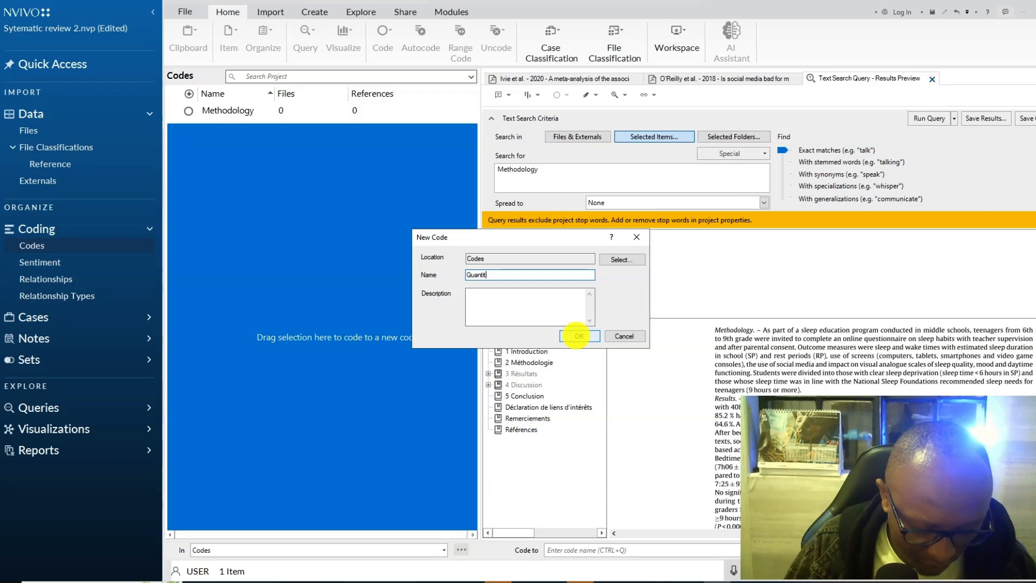
click(488, 275)
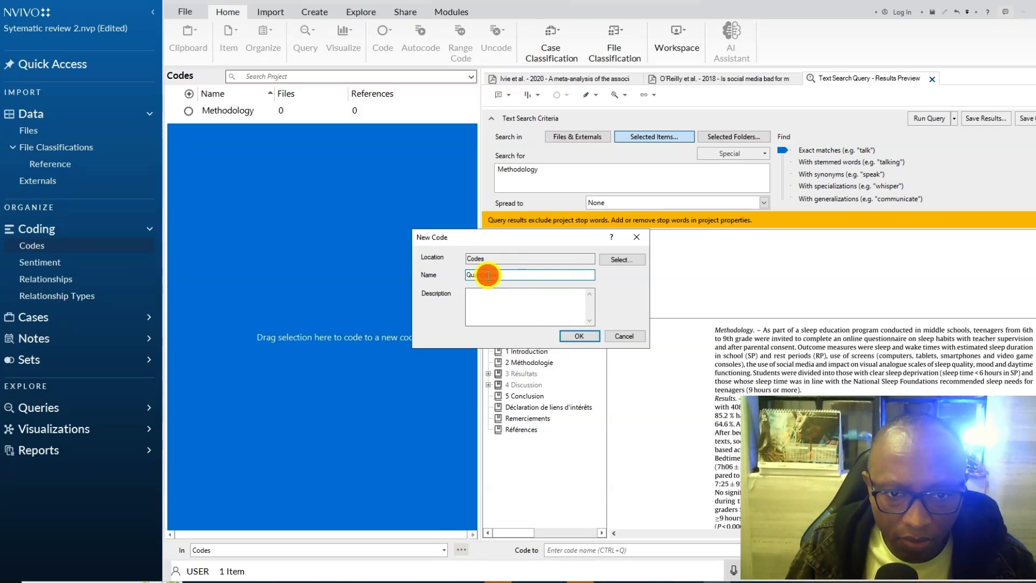
text(antutive)
click(484, 276)
text(u)
click(572, 335)
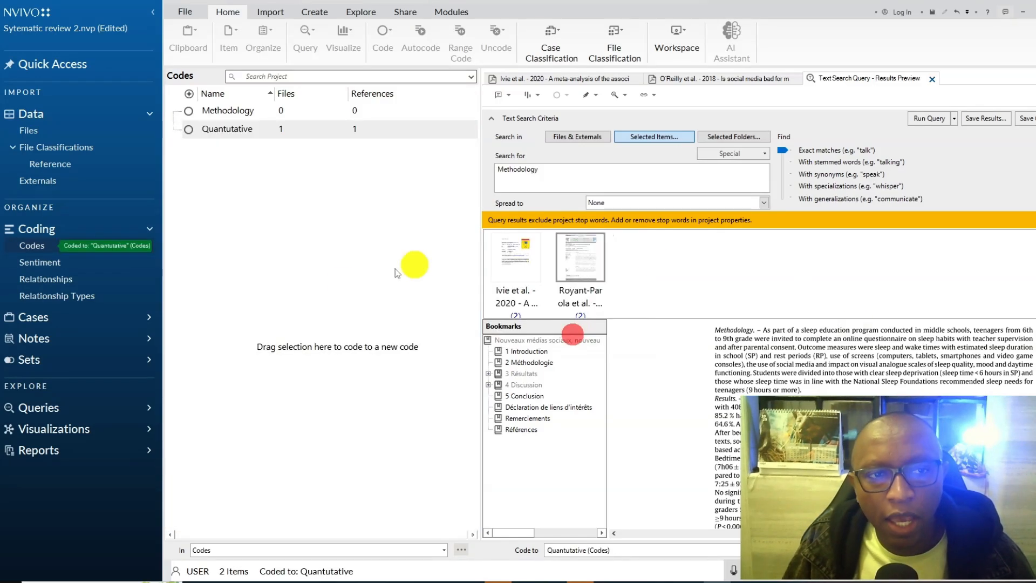
- Correct the new code's name to Quantitative and nest it under the Methodology code
right_click(219, 130)
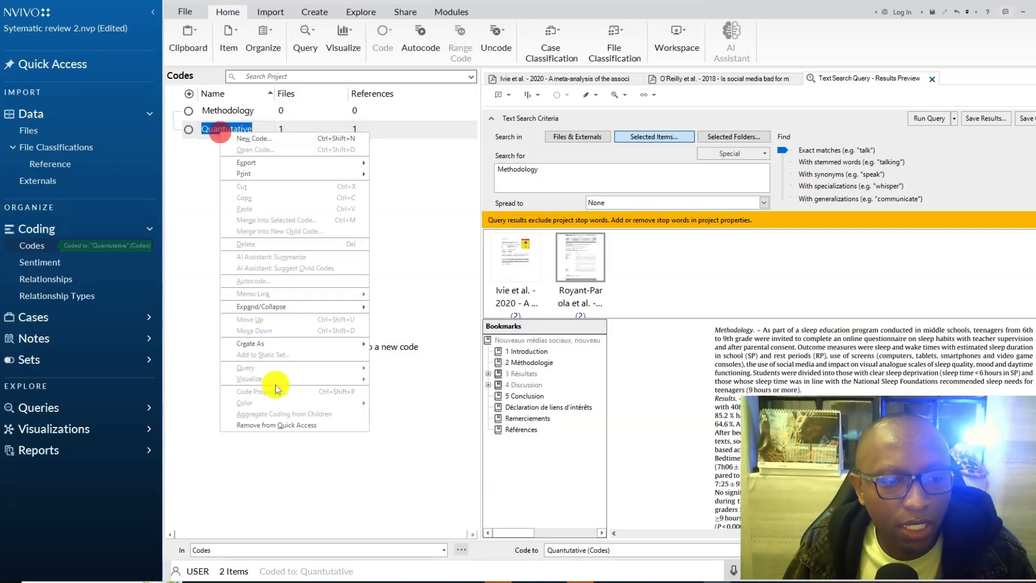
click(264, 207)
click(231, 132)
drag(210, 132, 243, 110)
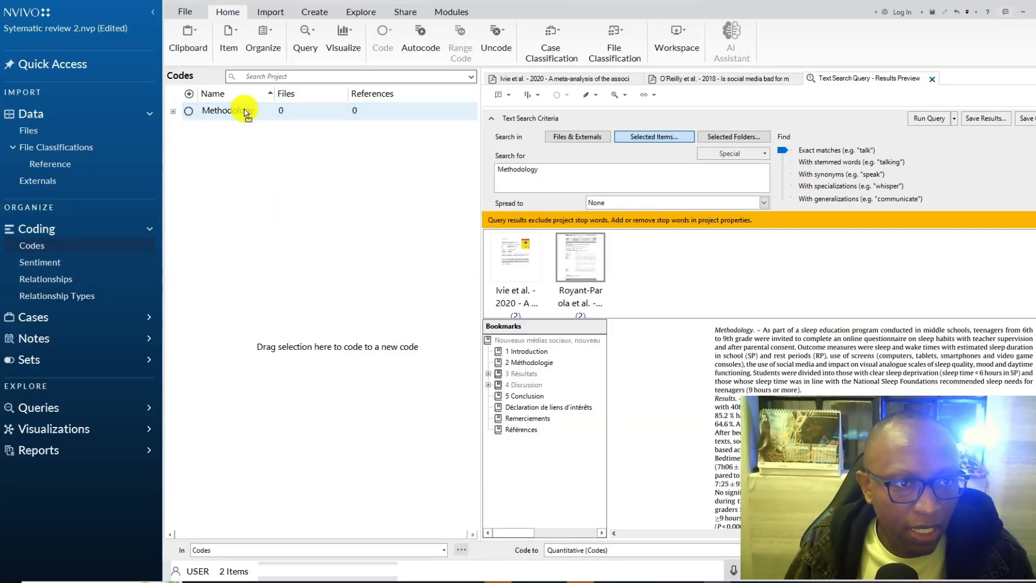
- Expand the Methodology code and turn on aggregating coding from its children
click(174, 114)
click(174, 115)
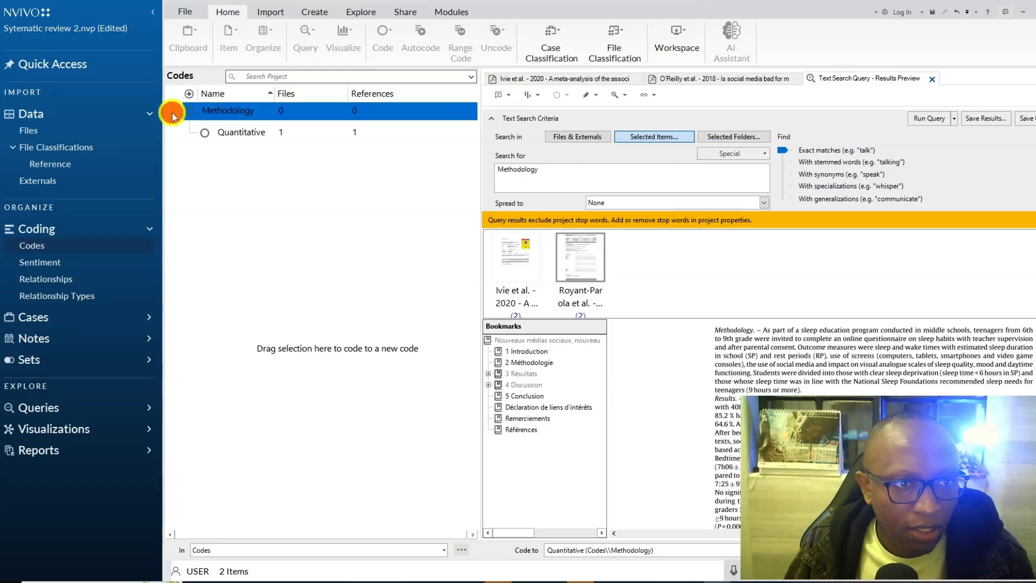
right_click(224, 116)
click(281, 397)
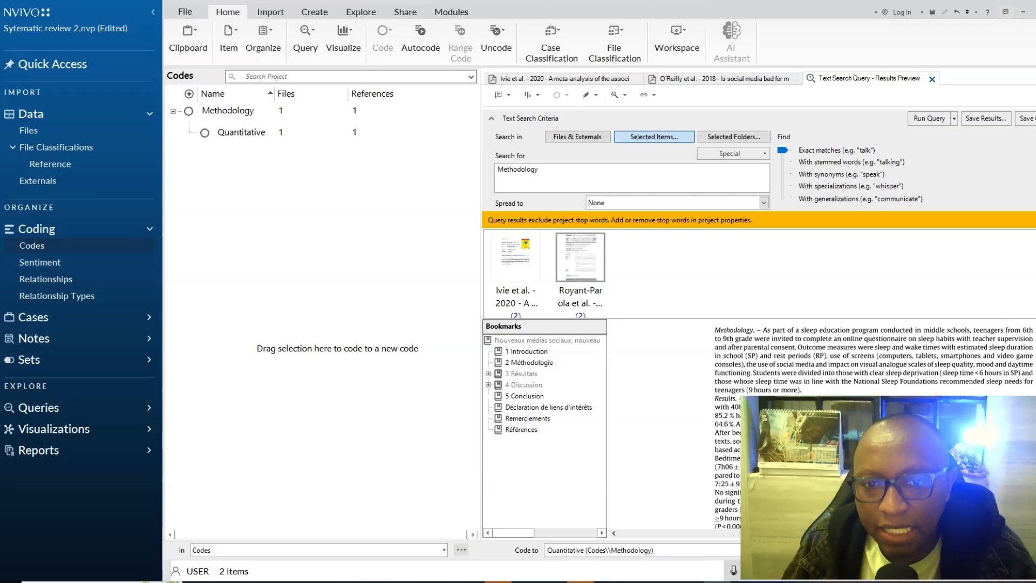
- Return to the article files, switch to the Query protocol document in Word, and copy the term Depression from its fifth item
scroll(820, 421, down, 3)
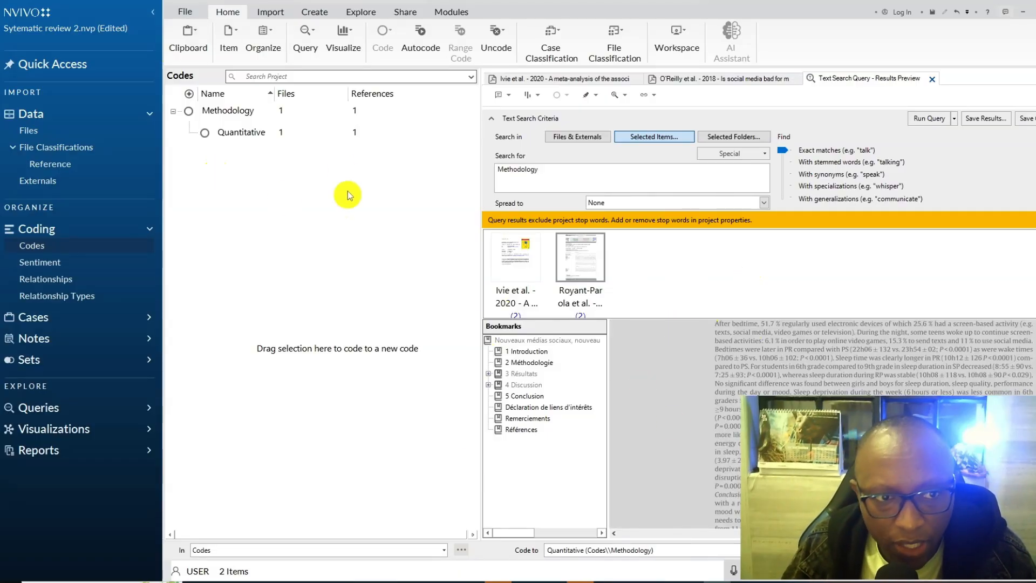
click(27, 131)
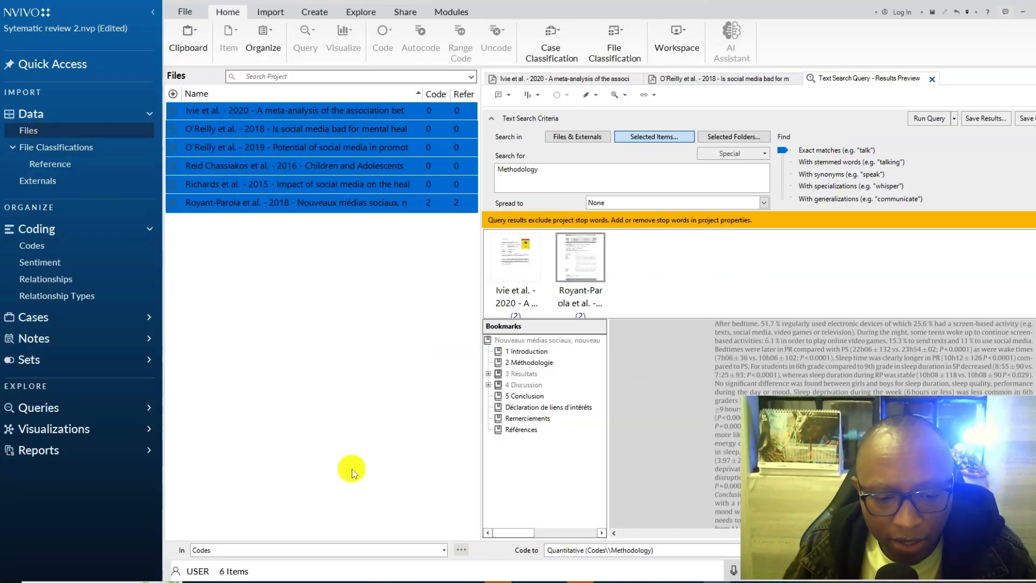
click(276, 580)
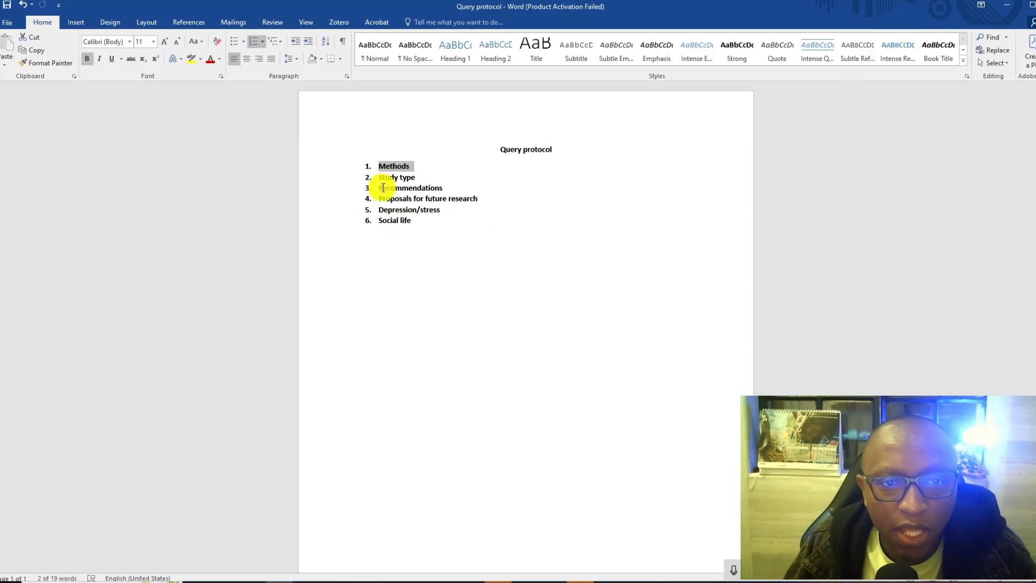
drag(381, 189, 451, 189)
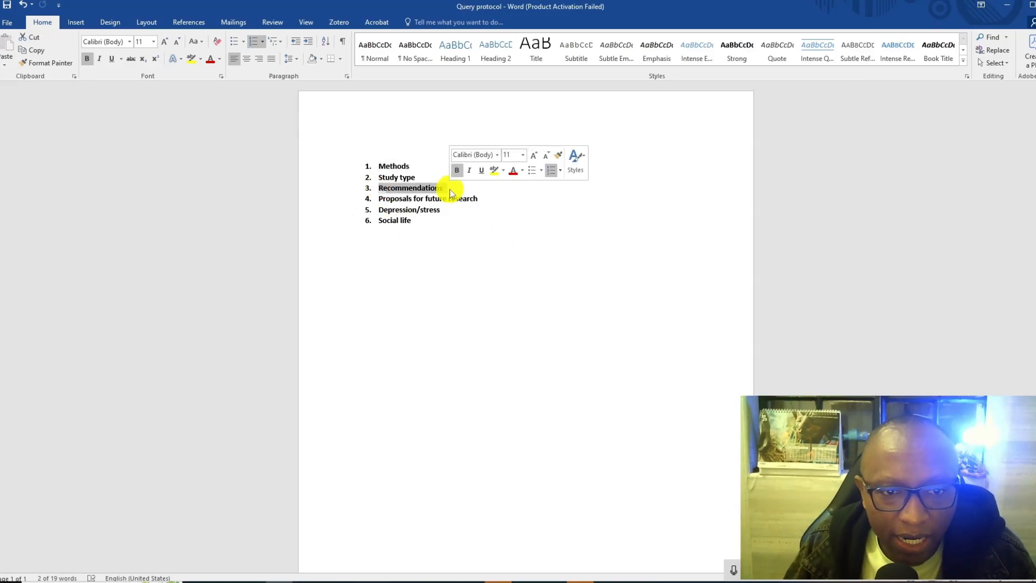
drag(379, 209, 423, 209)
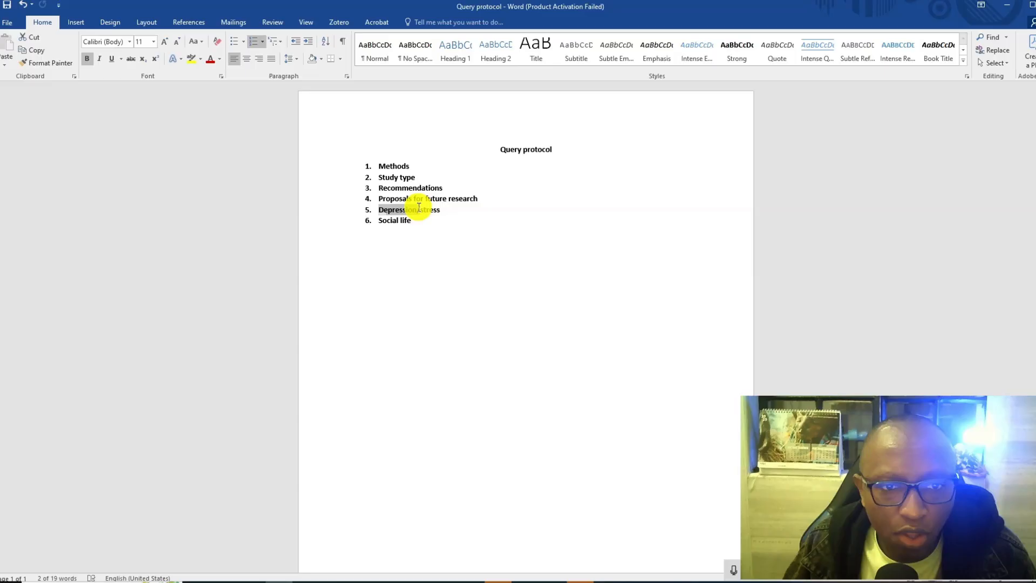
right_click(396, 210)
click(422, 231)
- Switch back to NVivo and run a new text search query for Depression on the six selected article files
key(alt+Tab)
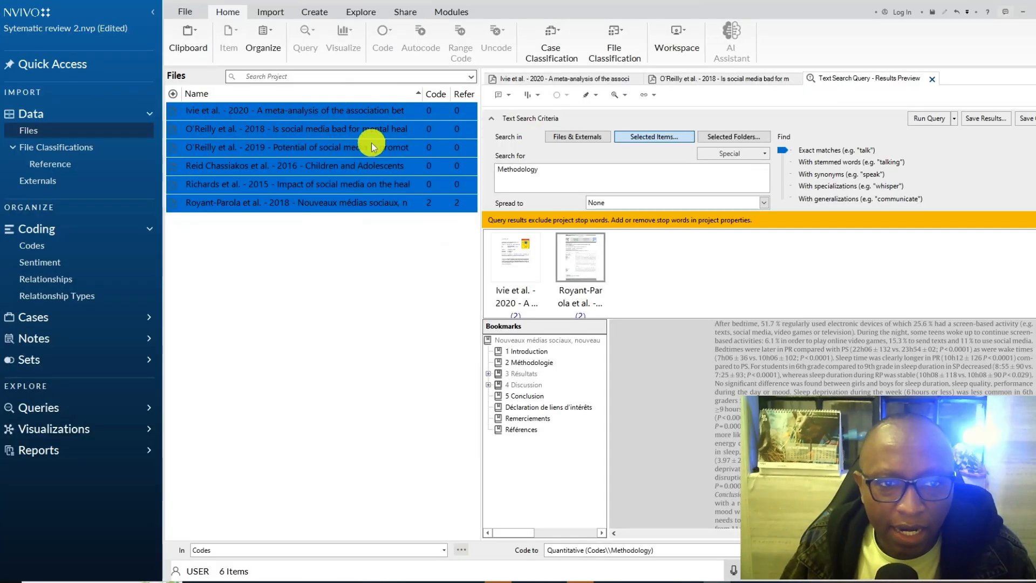
right_click(356, 119)
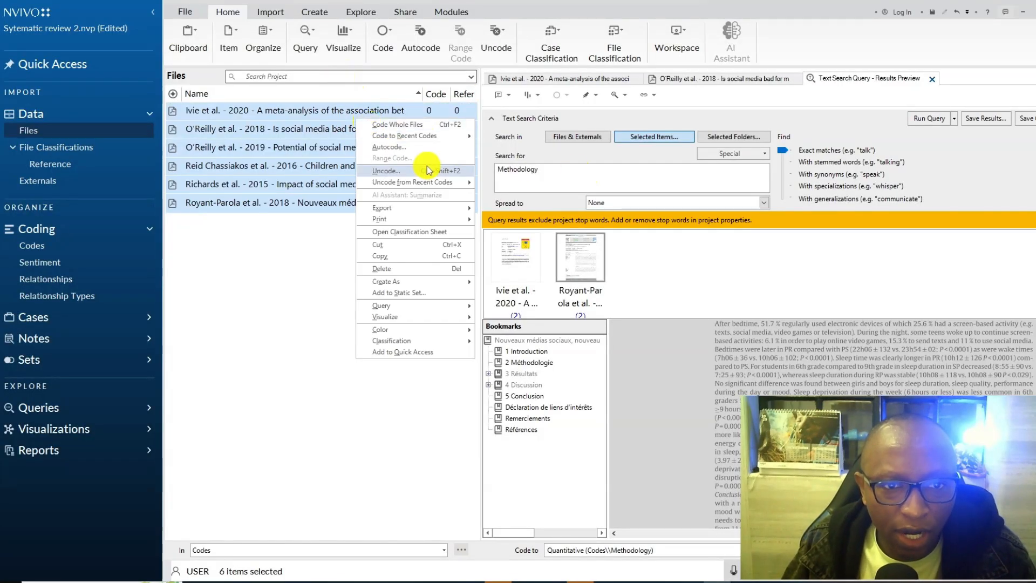
mouse_move(399, 309)
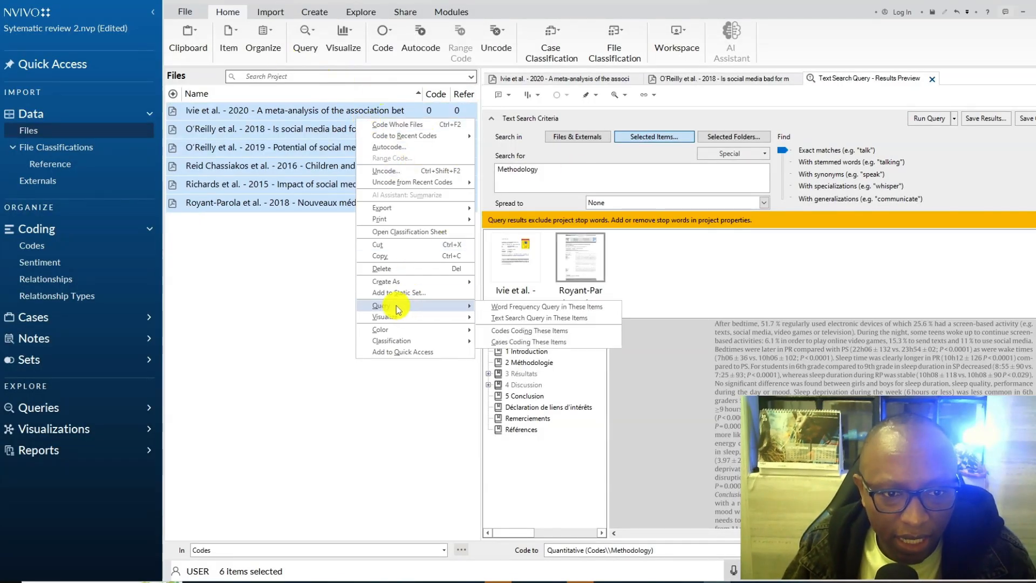
click(537, 318)
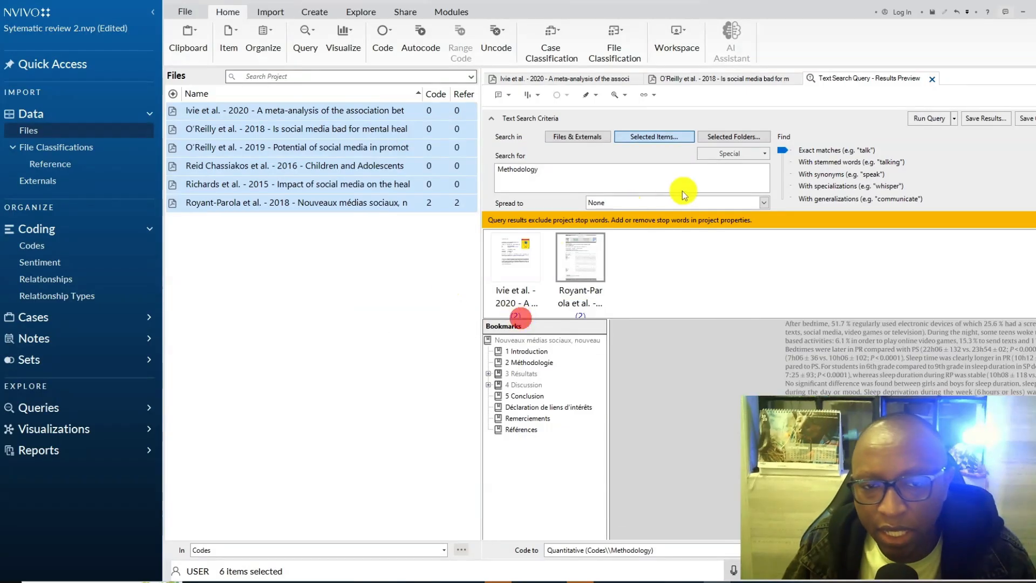
right_click(531, 148)
click(559, 197)
key(BackSpace)
key(BackSpace)
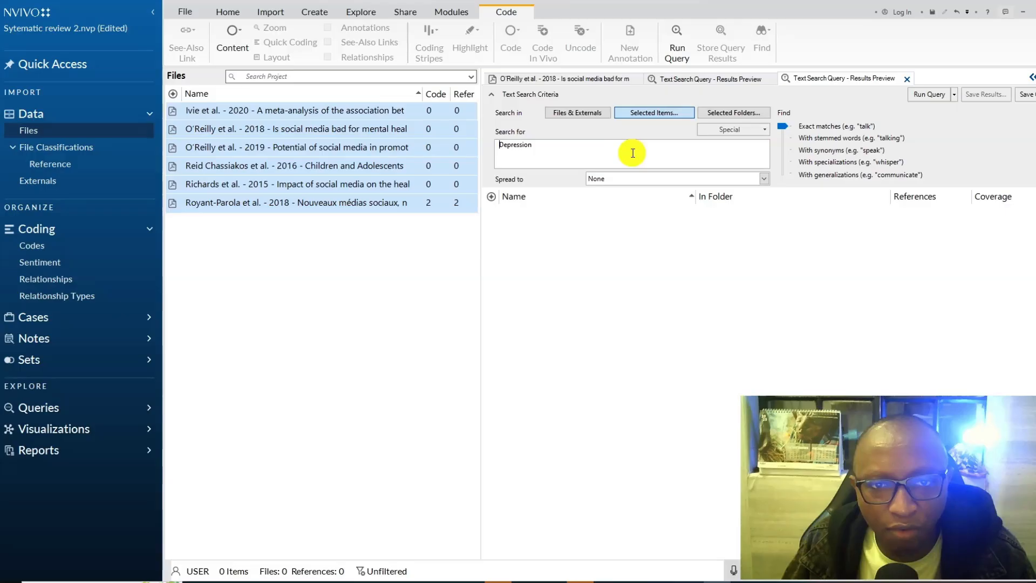
click(921, 95)
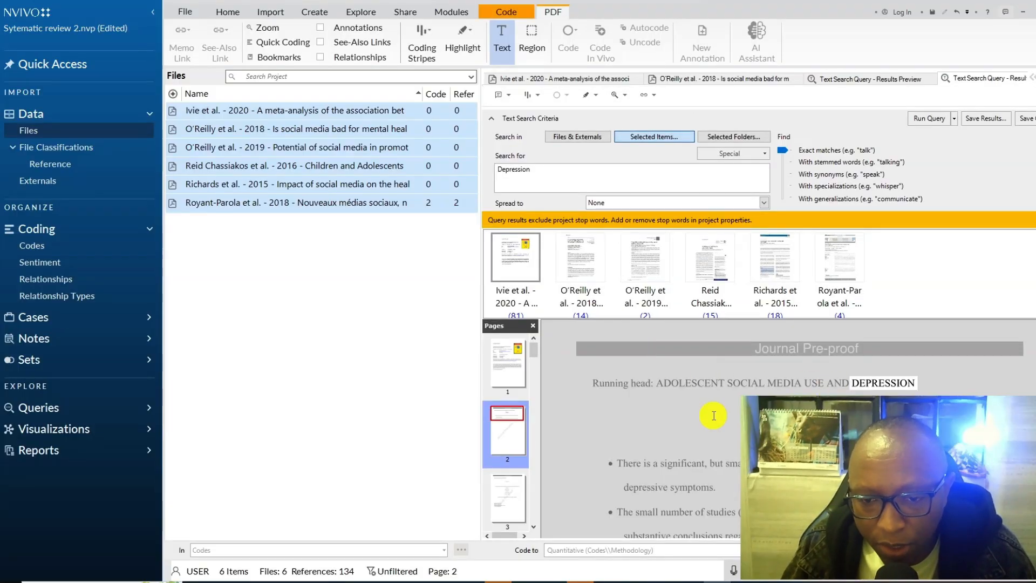
- Code text from the "Some studies have cited" sentence in the 2020 meta-analysis abstract to a new code named Depression
scroll(713, 416, down, 3)
scroll(713, 415, down, 20)
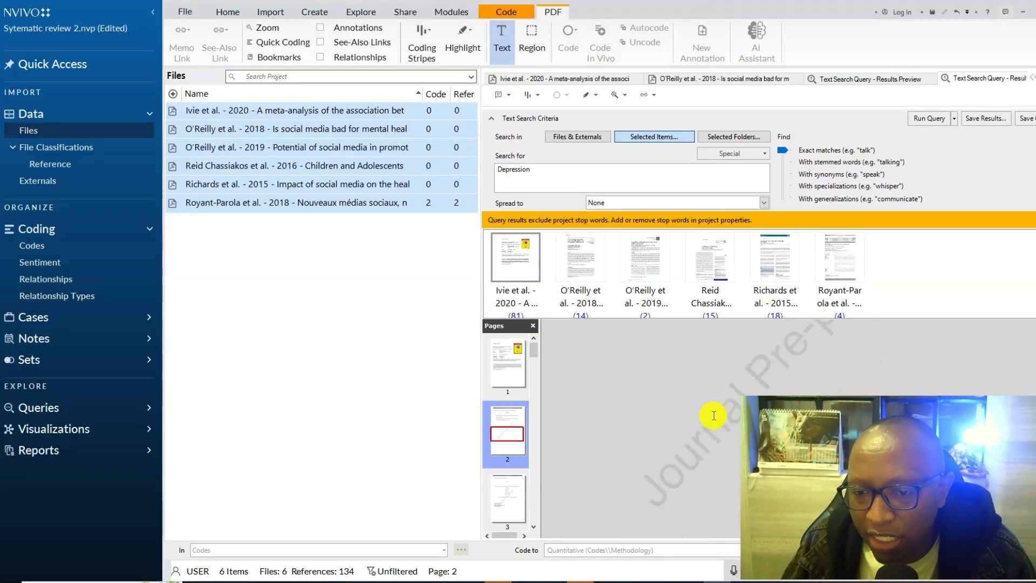
scroll(713, 415, up, 5)
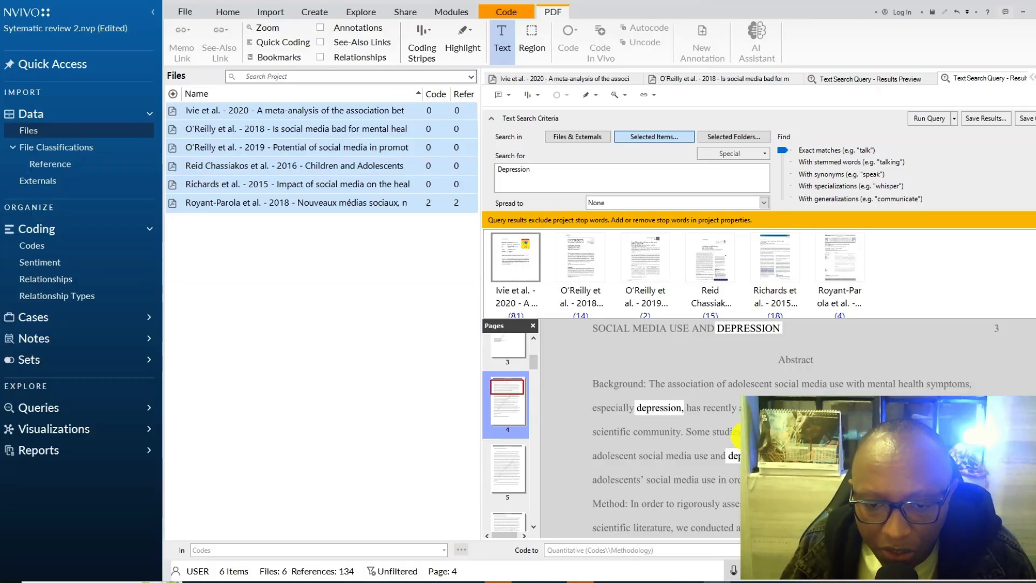
scroll(736, 431, down, 1)
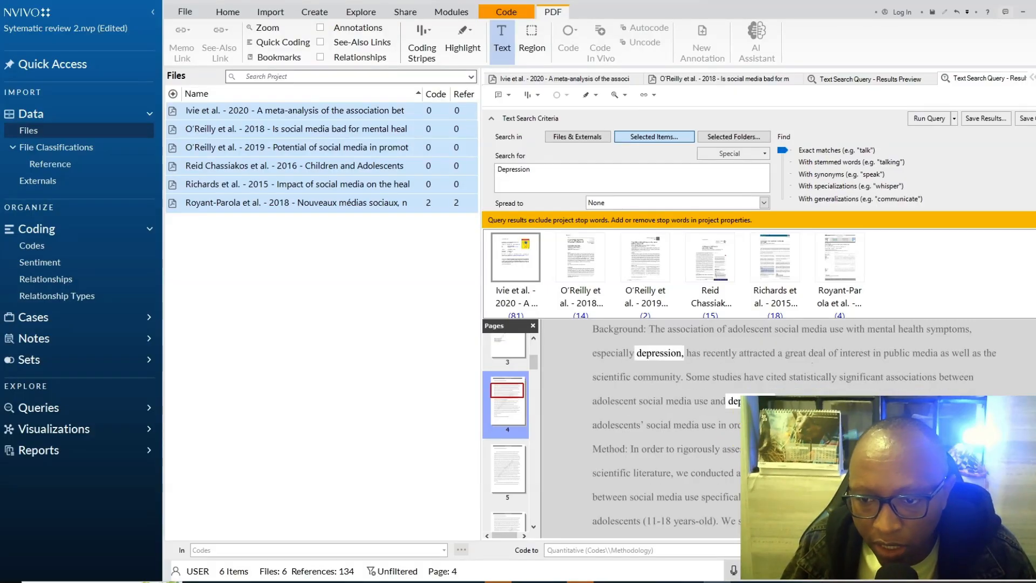
drag(736, 425, 686, 376)
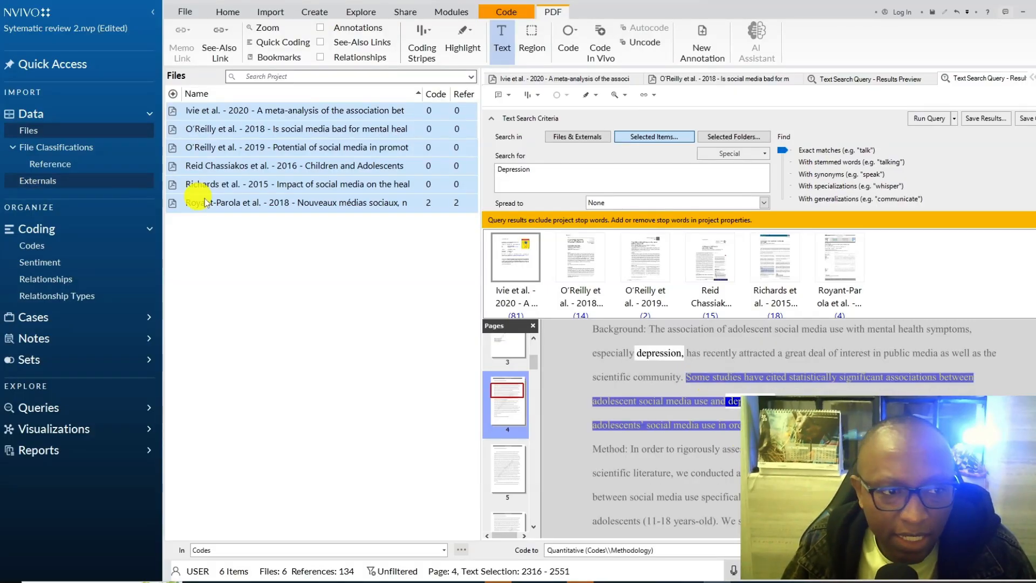
click(60, 246)
drag(702, 385, 316, 300)
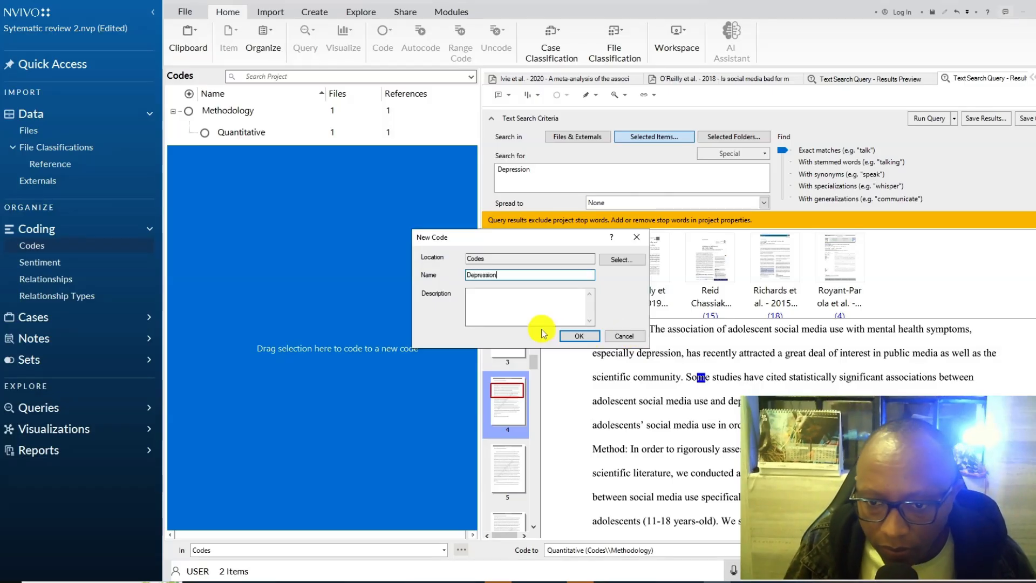
click(579, 336)
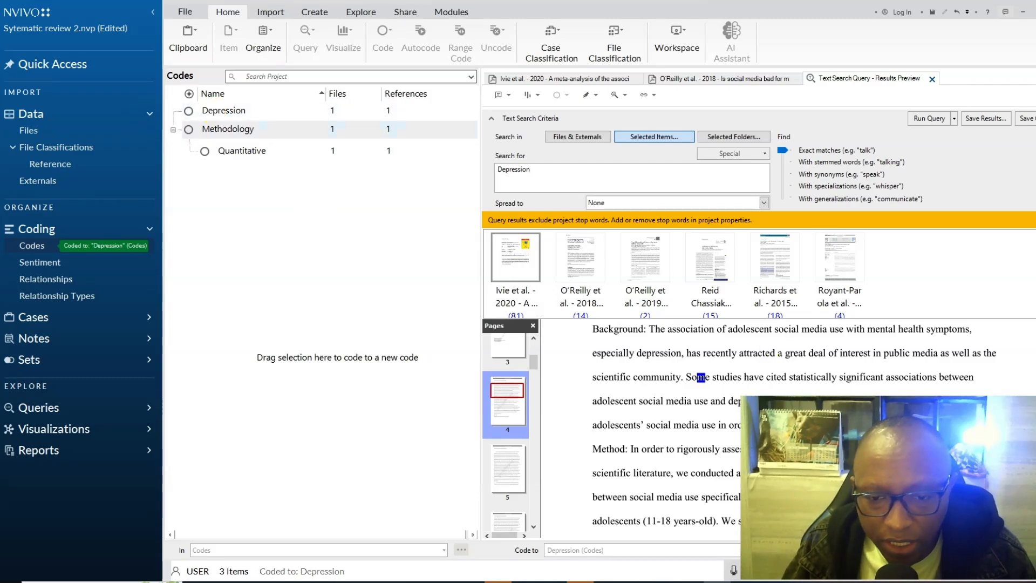
- Code the search-terms sentence in the Method part of the 2020 meta-analysis abstract to the existing Depression code
click(748, 450)
scroll(749, 451, down, 1)
scroll(738, 449, down, 1)
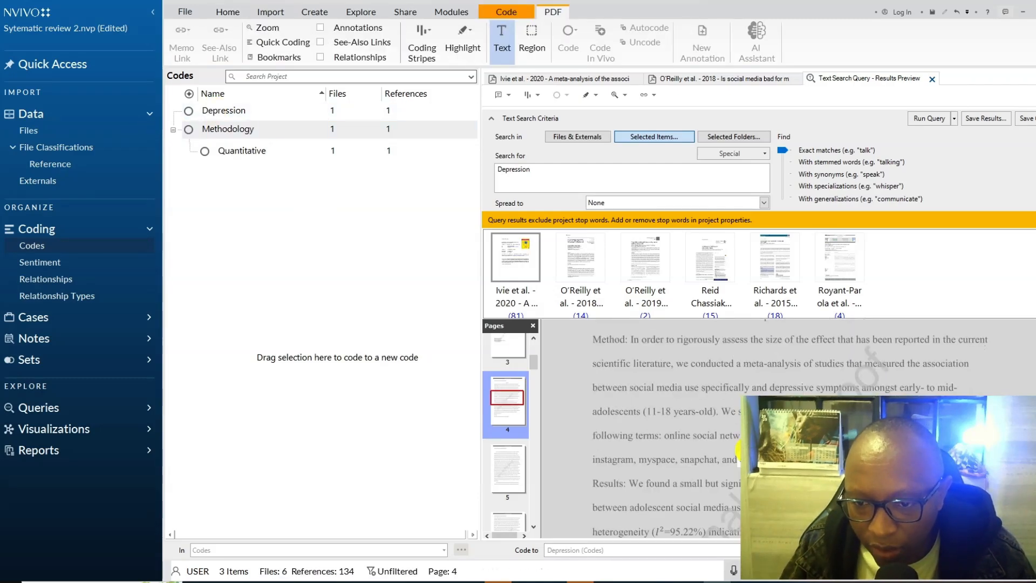
drag(717, 410, 777, 459)
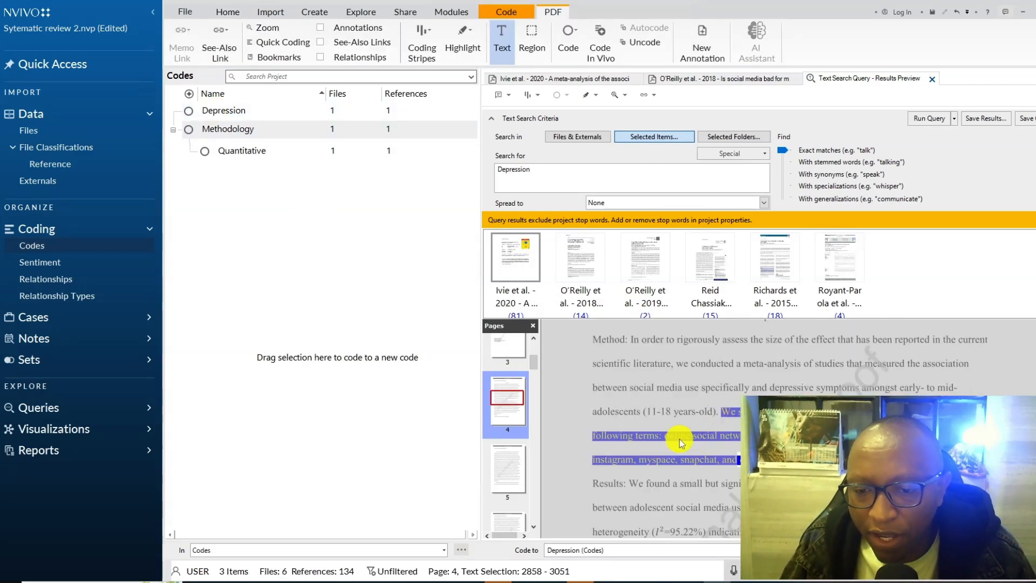
drag(679, 439, 219, 116)
scroll(756, 397, down, 3)
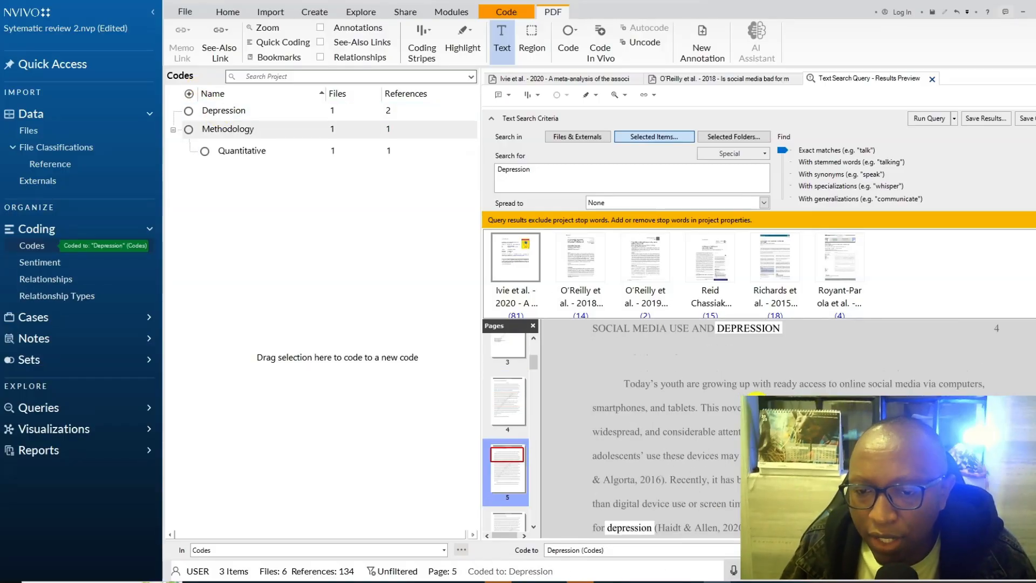
scroll(757, 397, down, 3)
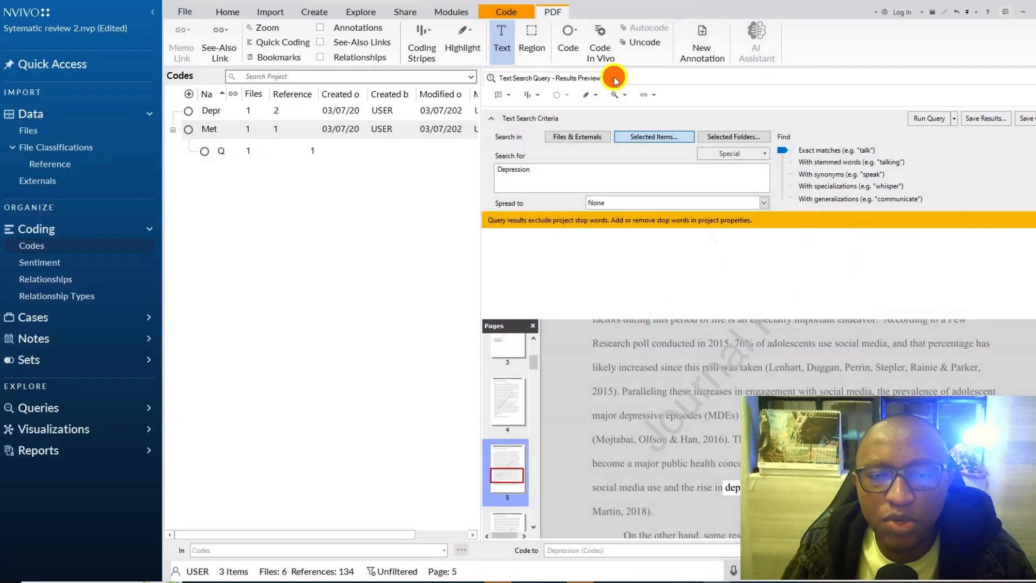
click(614, 78)
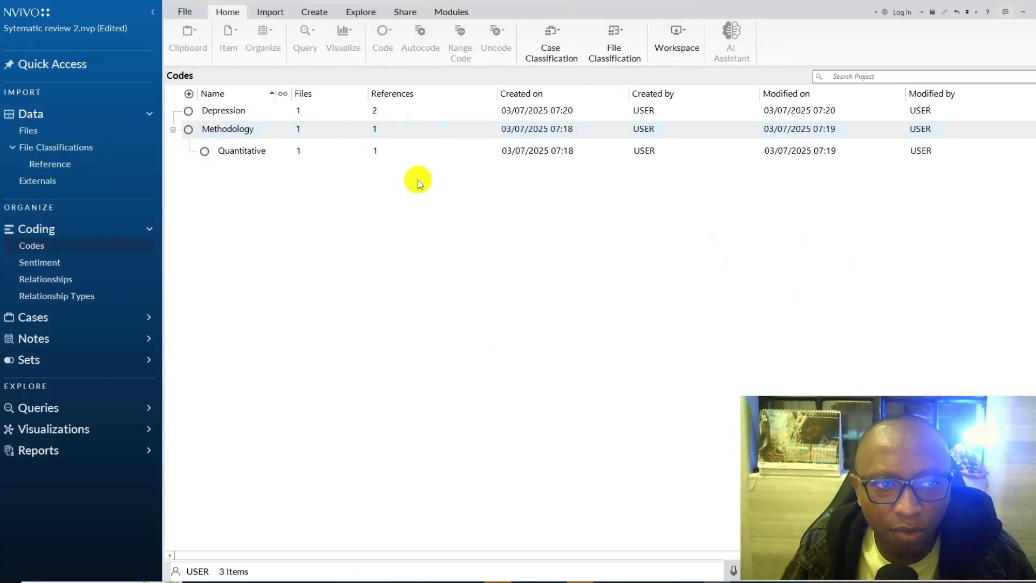
click(318, 12)
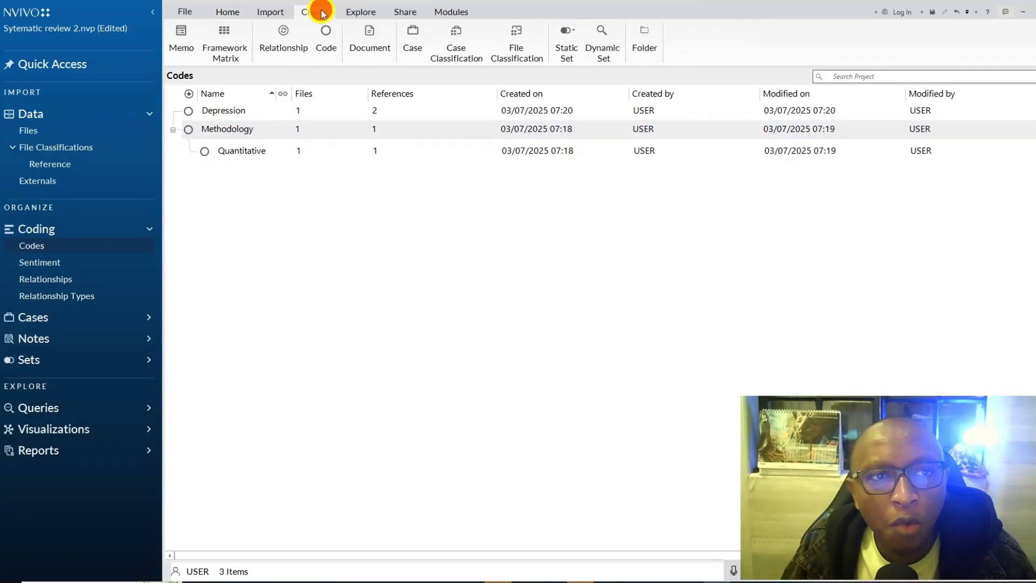
click(224, 33)
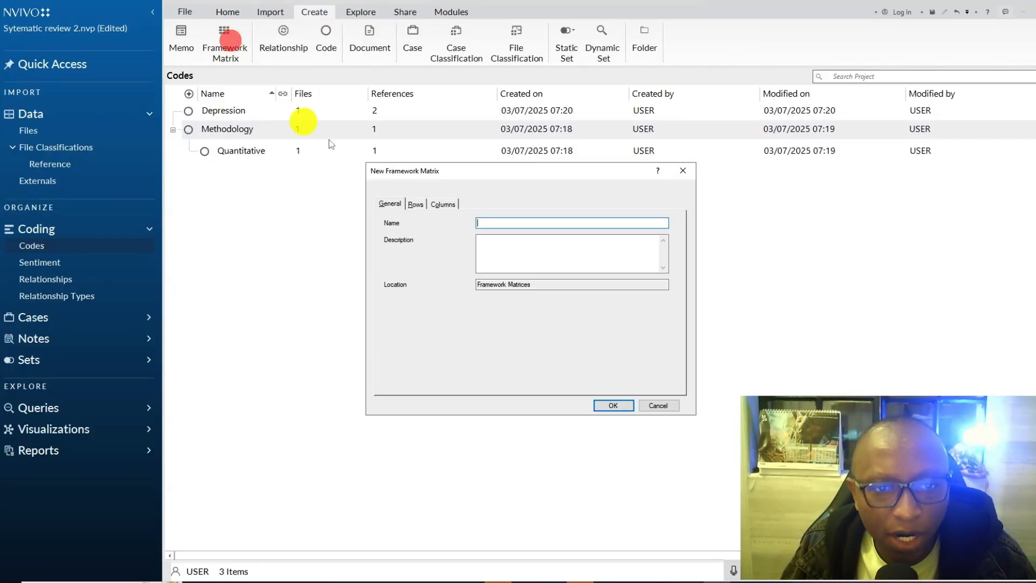
click(669, 406)
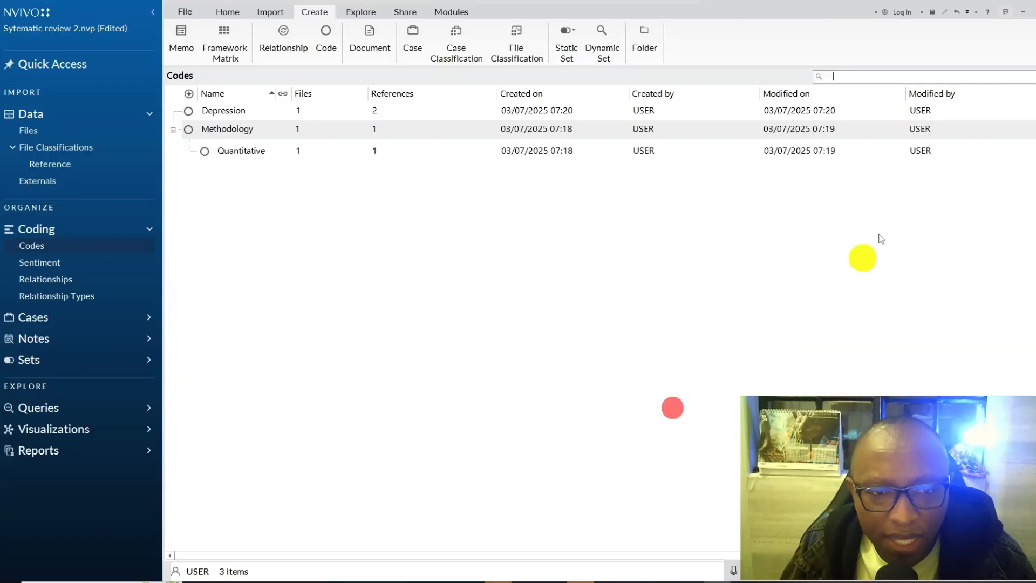
- Create cases from the six selected article files in the Cases folder and assign them to a new classification named Files
click(65, 131)
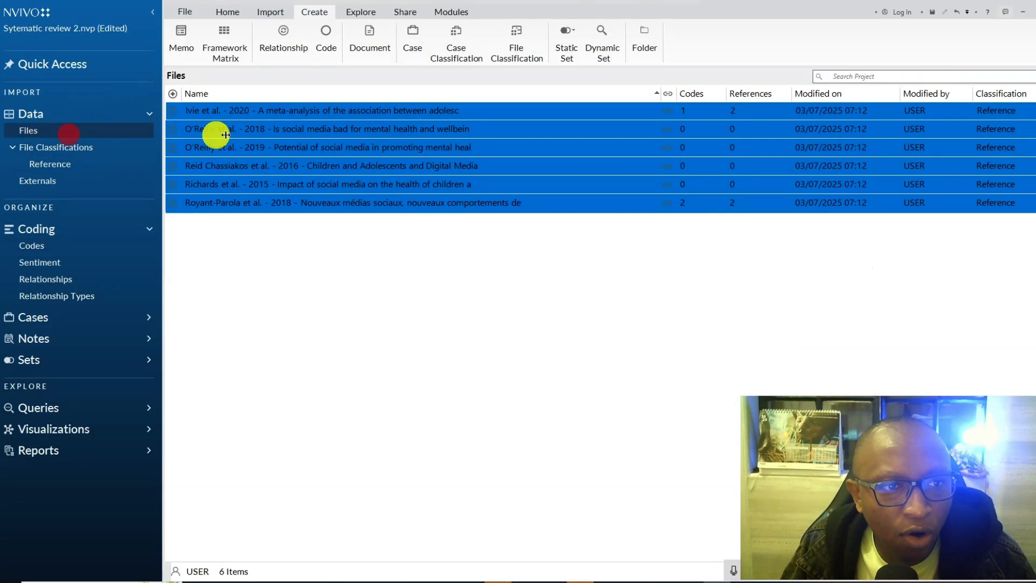
right_click(262, 137)
mouse_move(304, 296)
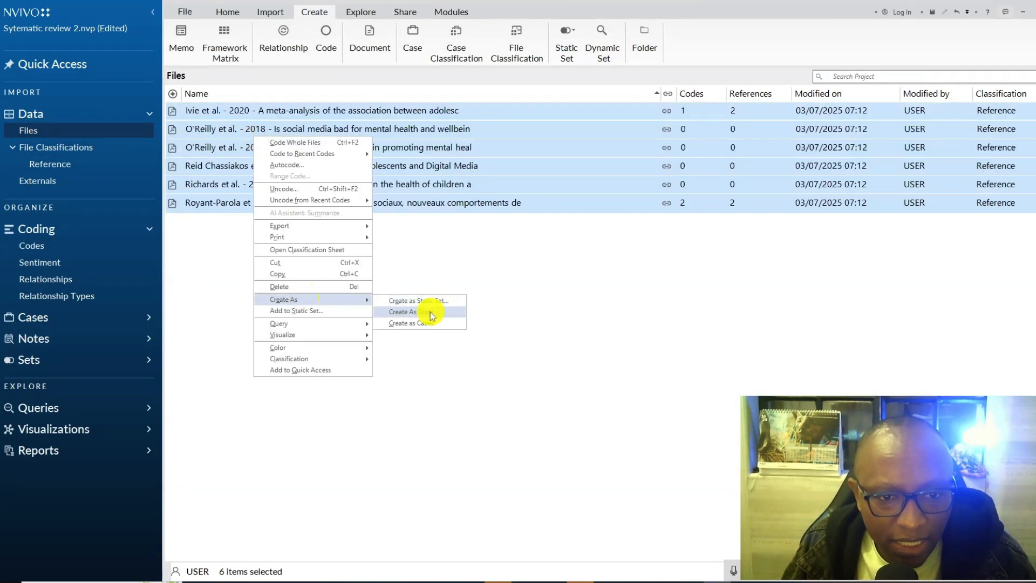
click(415, 323)
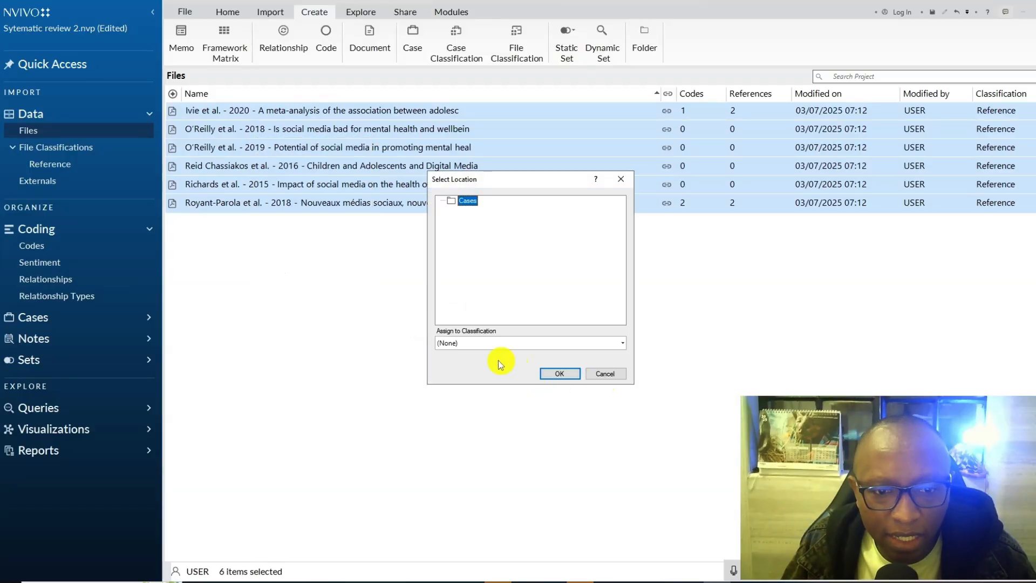
click(513, 342)
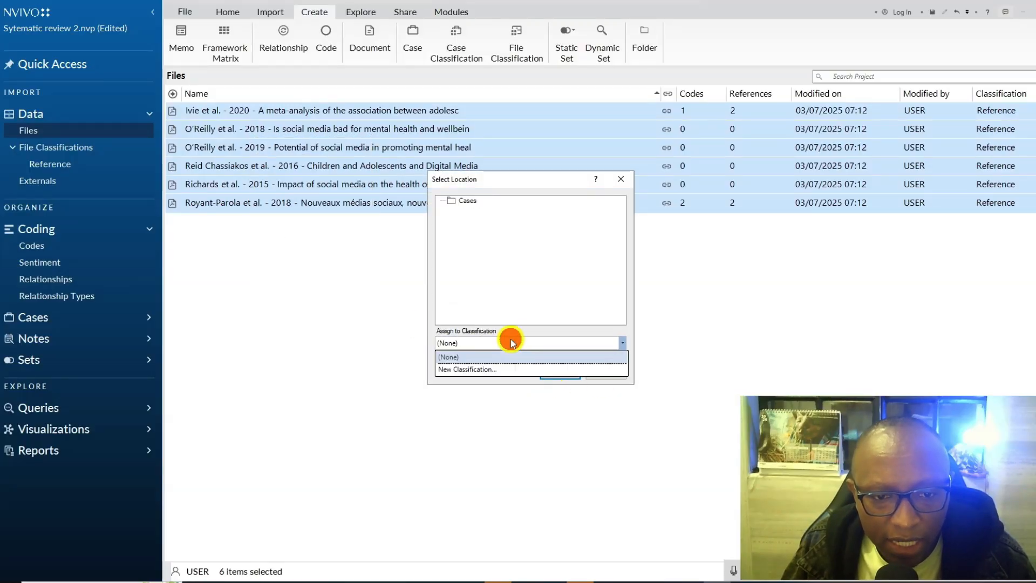
click(558, 371)
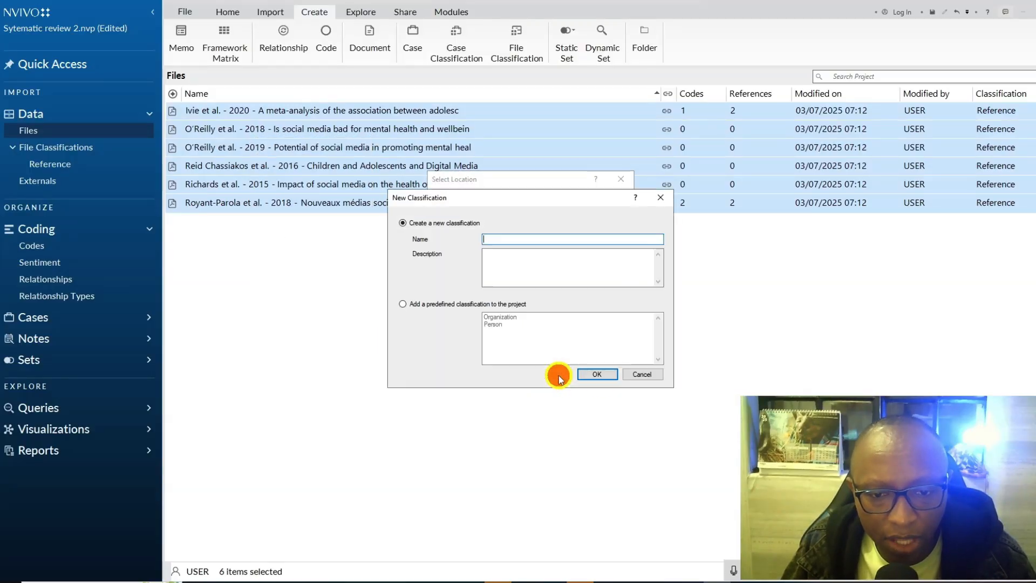
click(496, 239)
text(Fil)
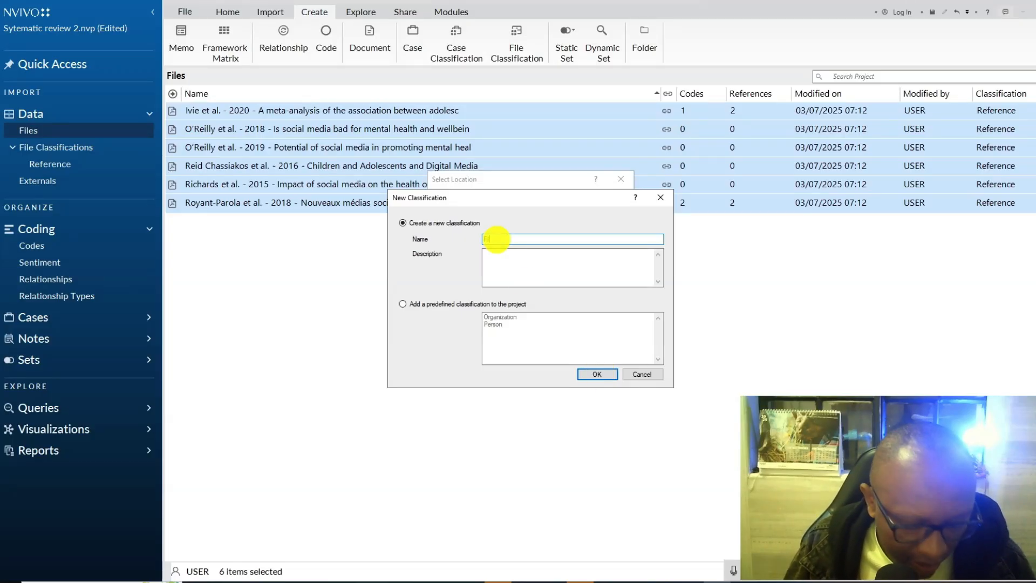
text(es)
click(600, 373)
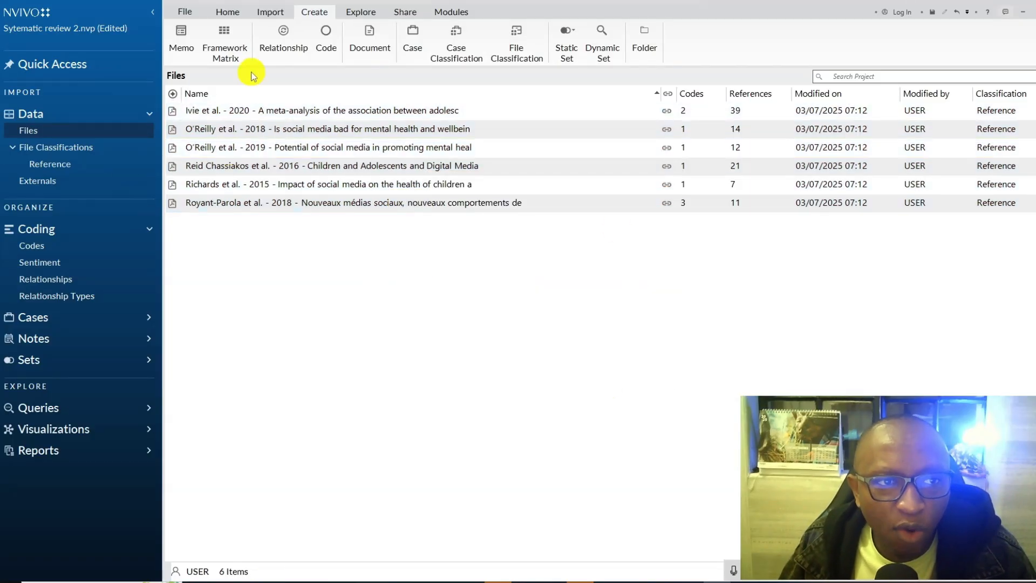
- Start a new framework matrix named 123 and add all six article cases as its rows
click(239, 52)
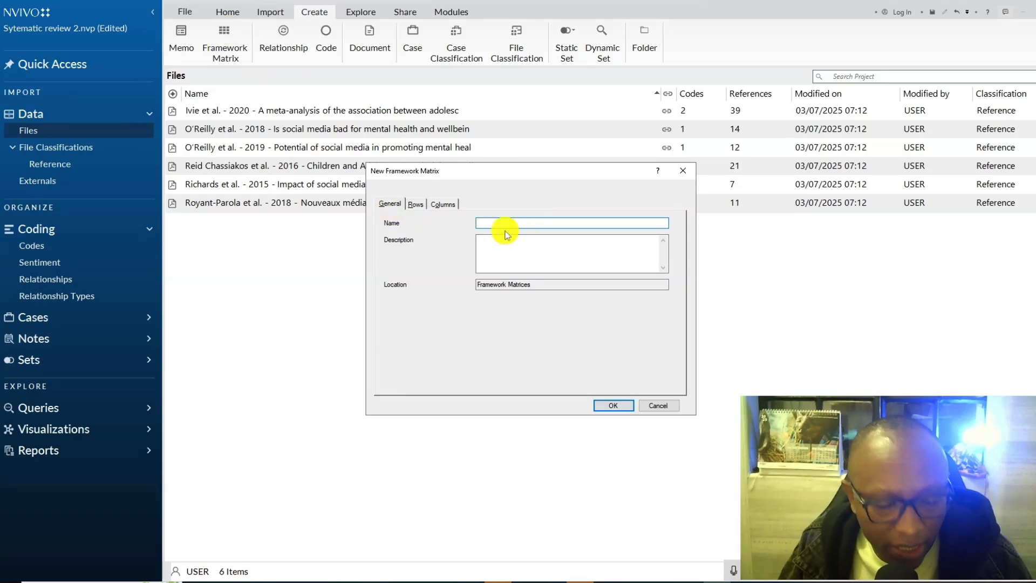
text(123)
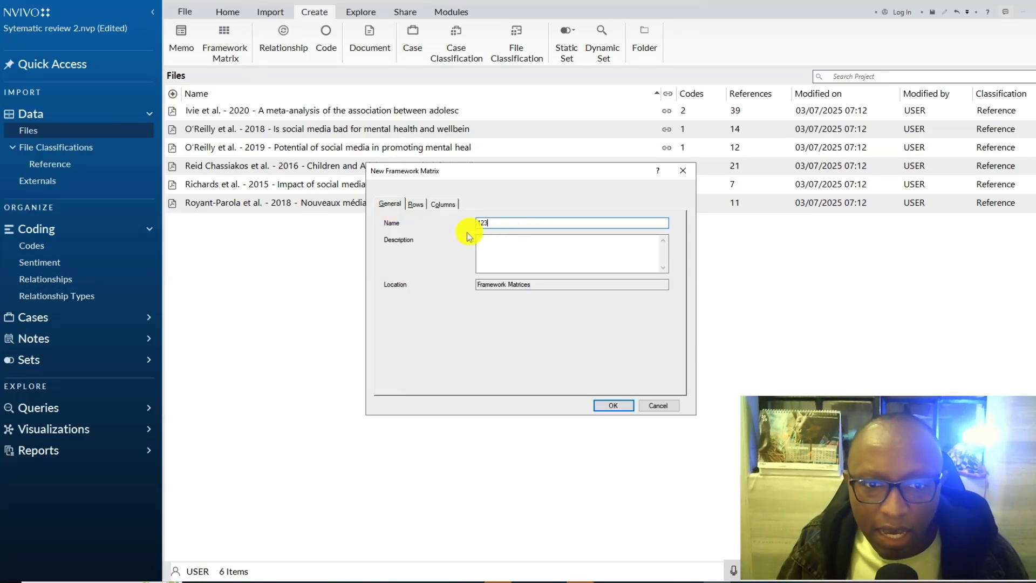
click(419, 206)
click(400, 382)
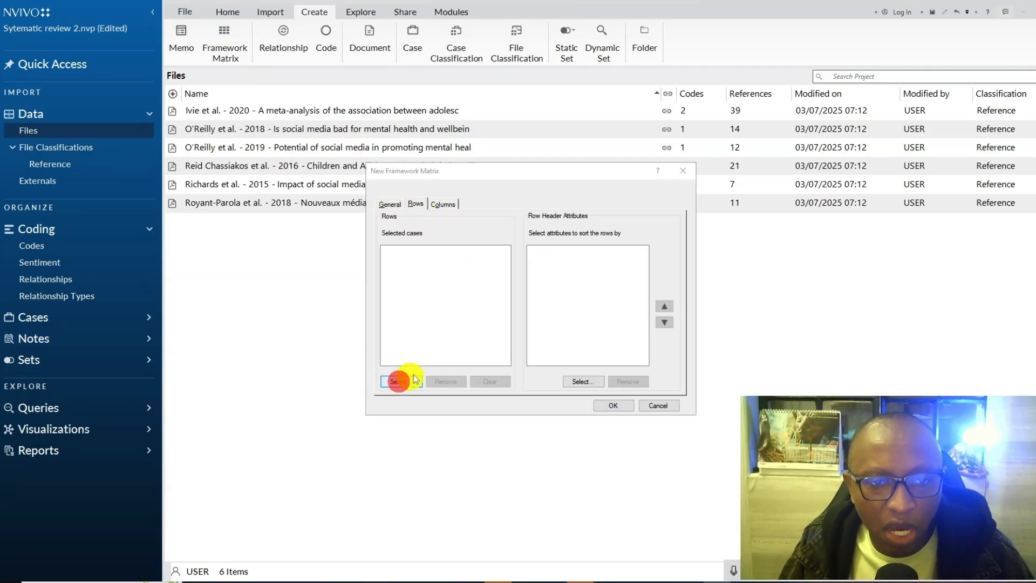
click(427, 223)
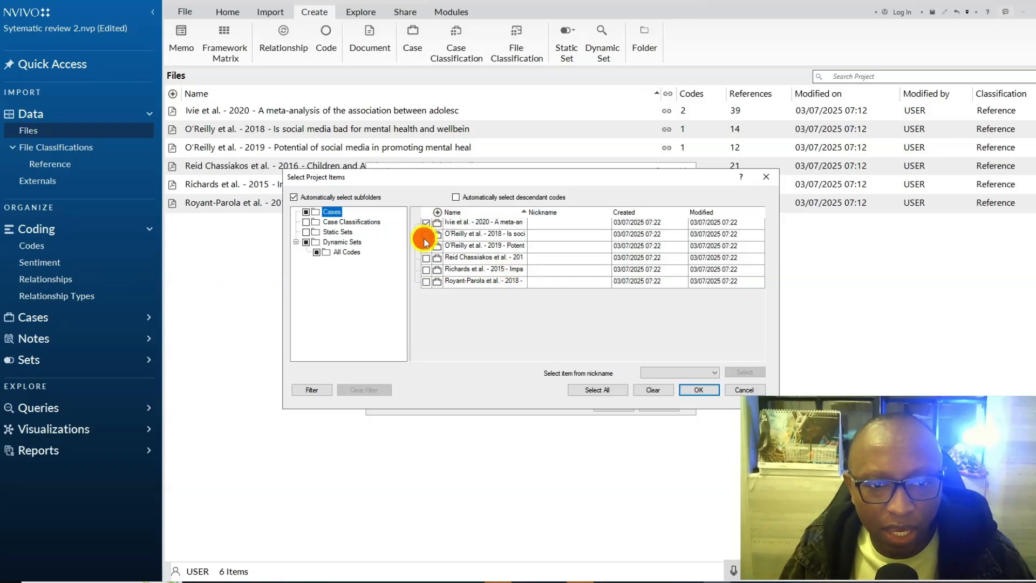
click(426, 246)
click(427, 258)
click(427, 270)
click(426, 282)
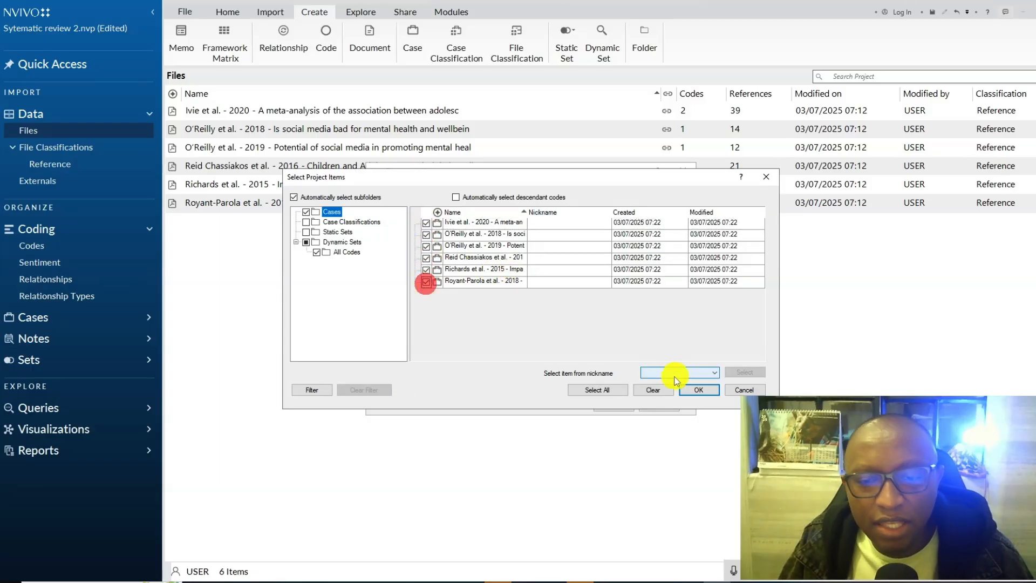
click(698, 392)
- Add the Quantitative and Depression codes as the matrix's columns and create the framework matrix
click(443, 204)
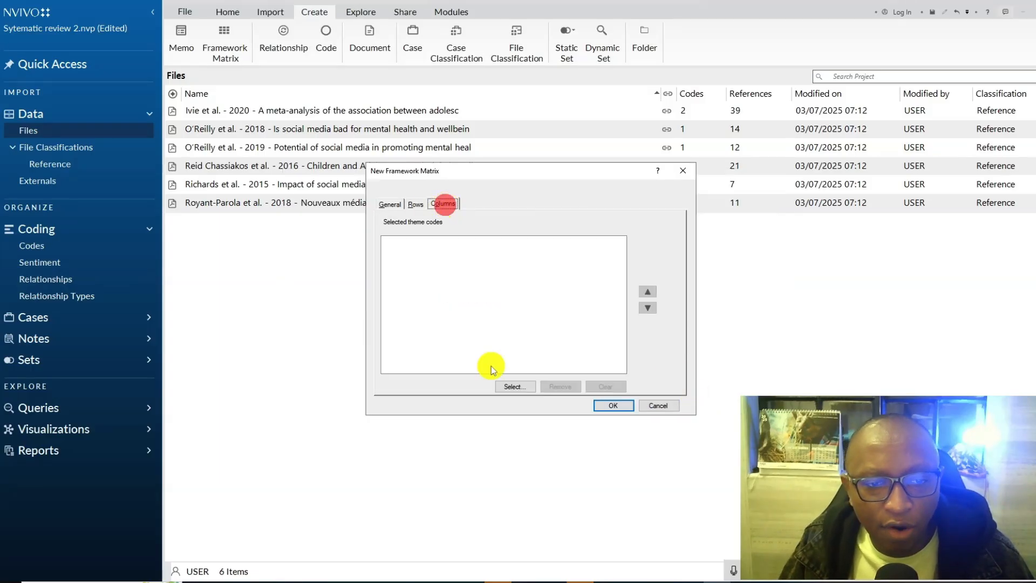
click(517, 388)
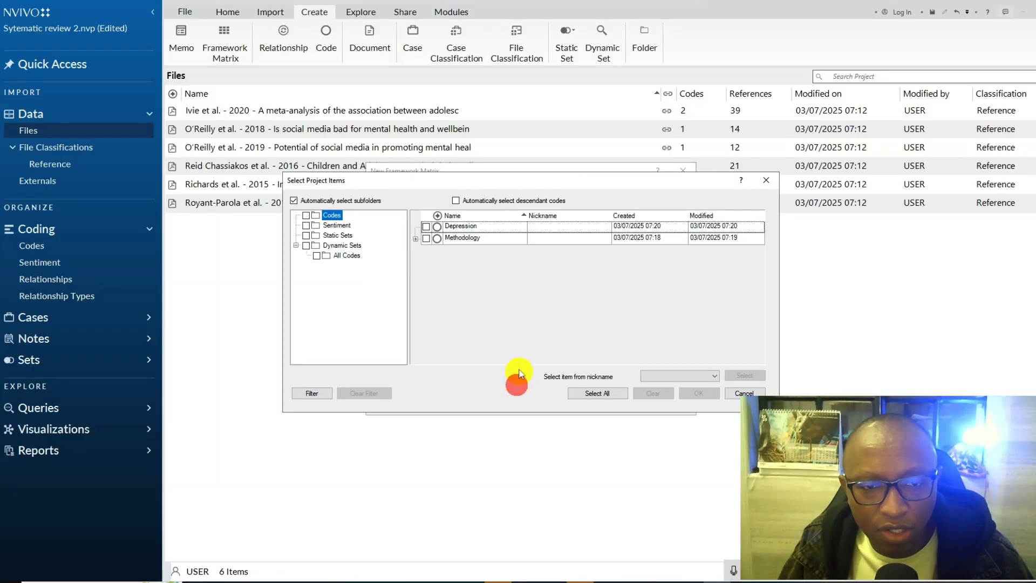
click(419, 240)
click(437, 253)
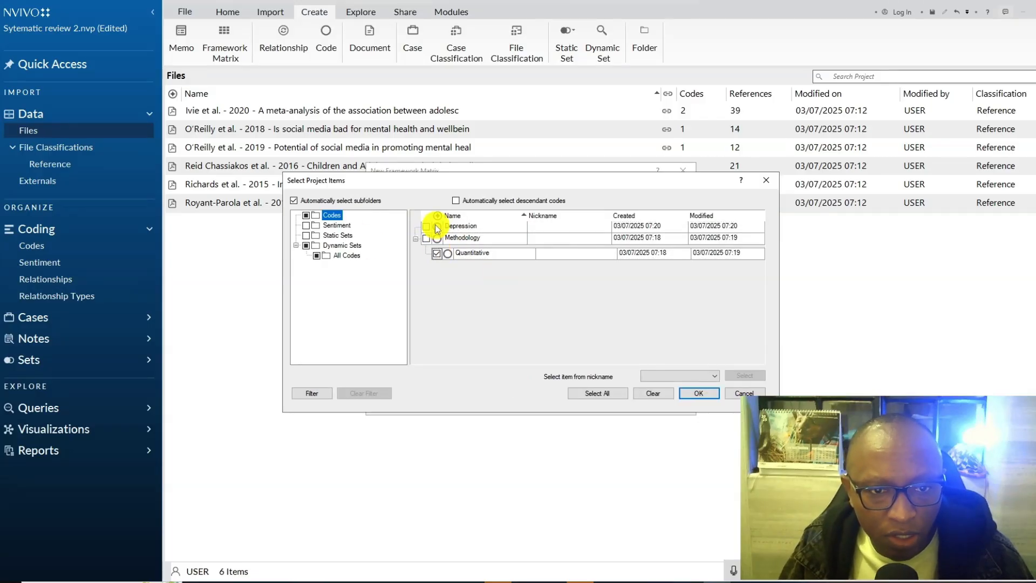
click(430, 227)
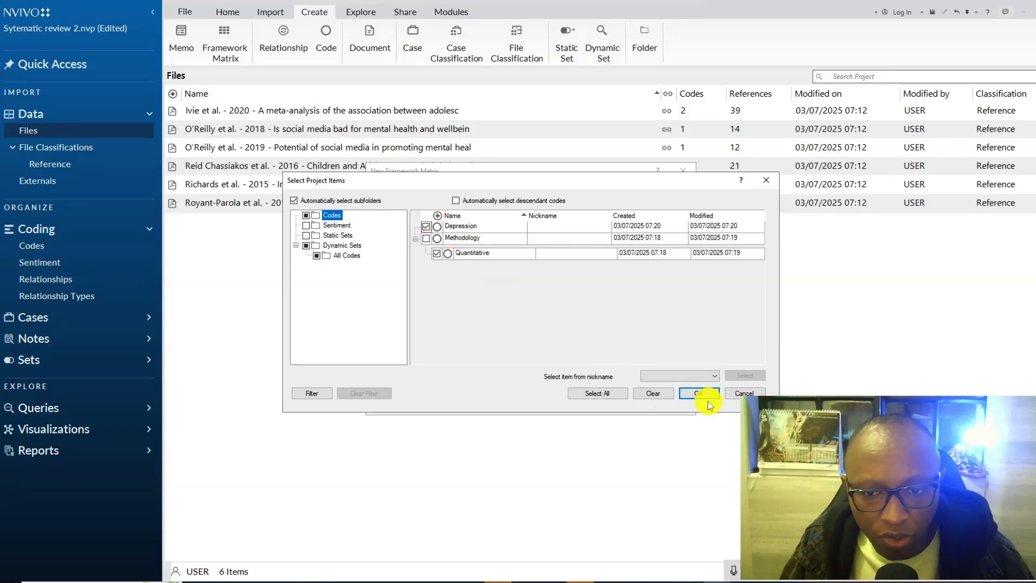
click(698, 392)
click(605, 404)
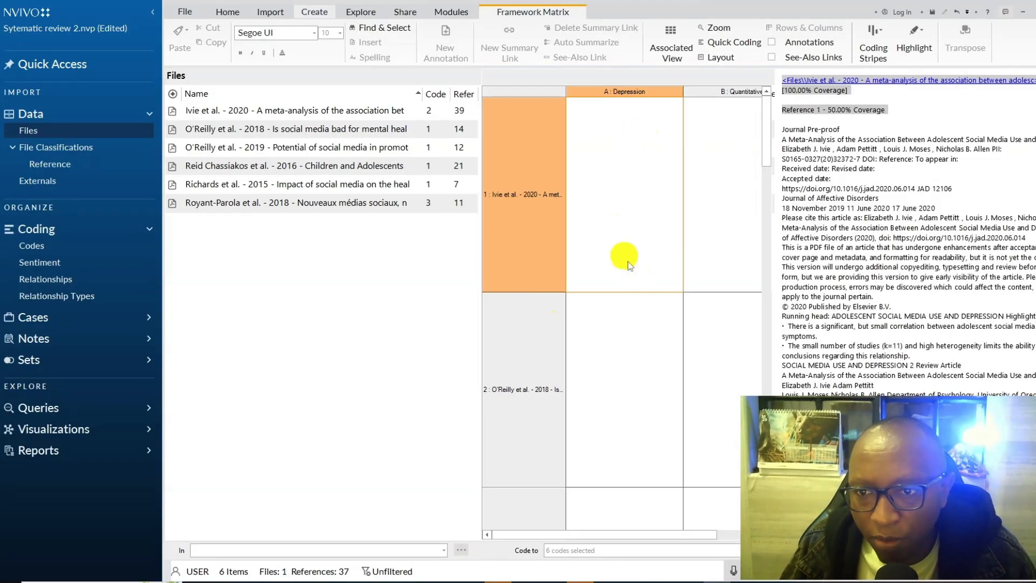
- Auto summarize the framework matrix and export it as the MS Excel file 123 to the Video 28 folder
click(604, 227)
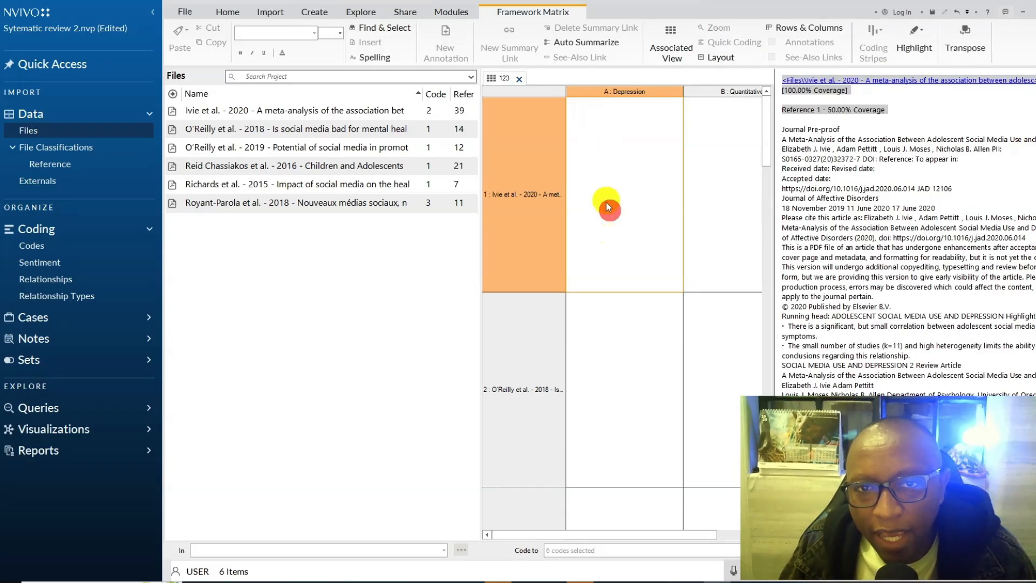
click(549, 43)
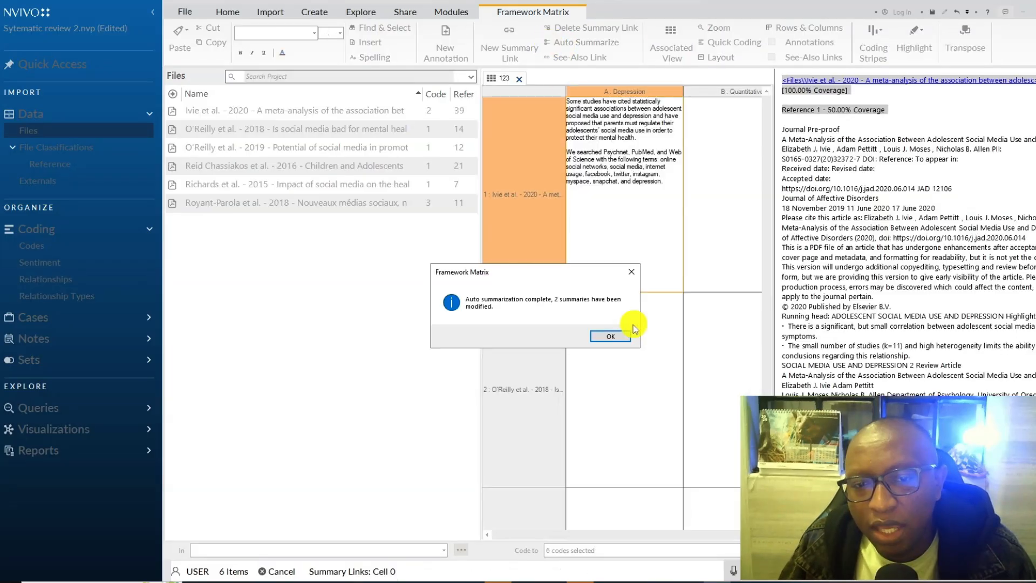
right_click(623, 203)
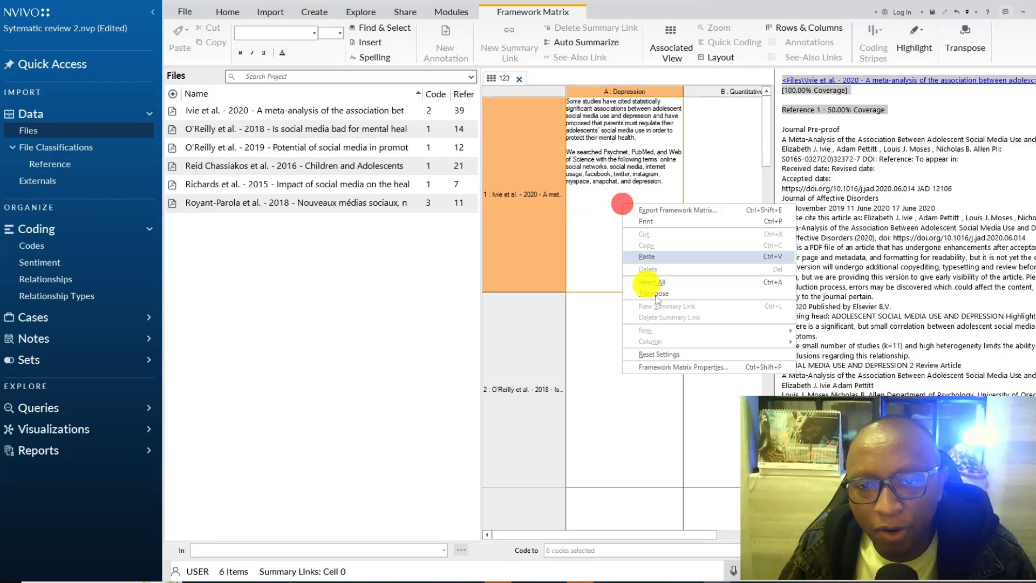
click(675, 213)
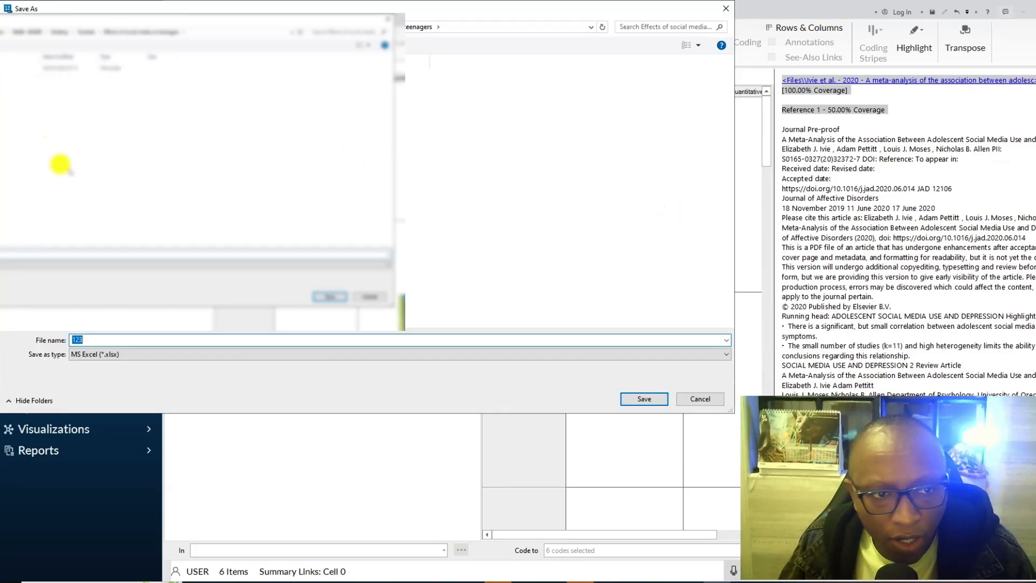
click(87, 32)
double_click(84, 209)
click(644, 399)
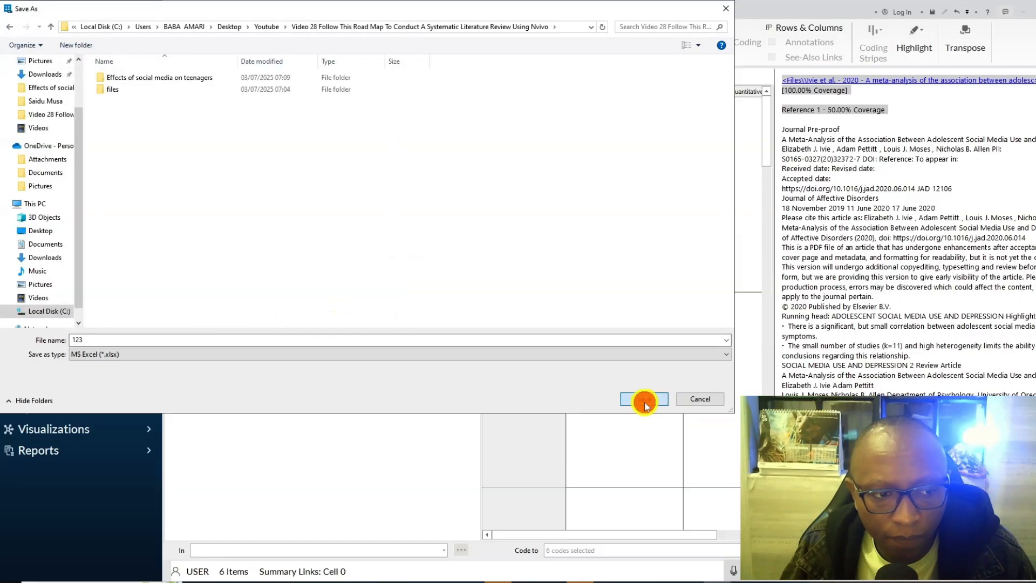
- Switch to File Explorer, go up to the Video 28 folder, and open the exported 123 workbook in Excel
mouse_move(345, 575)
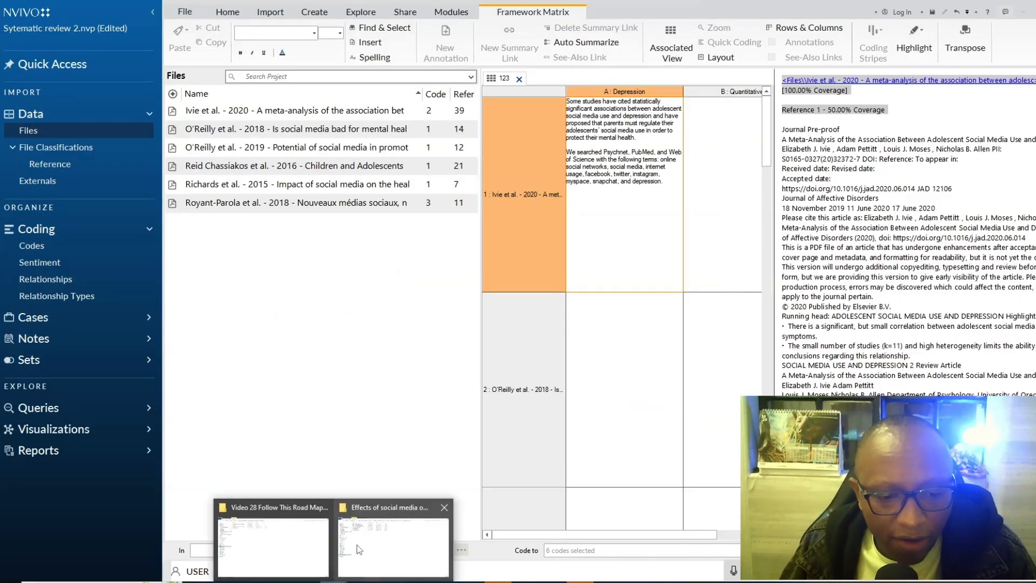
click(358, 537)
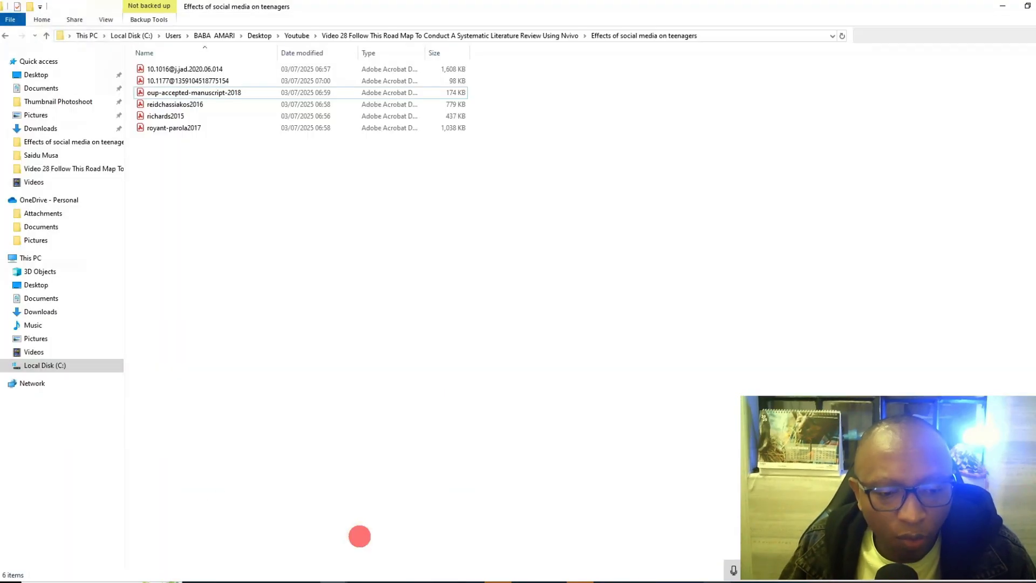
click(324, 36)
click(162, 92)
double_click(162, 92)
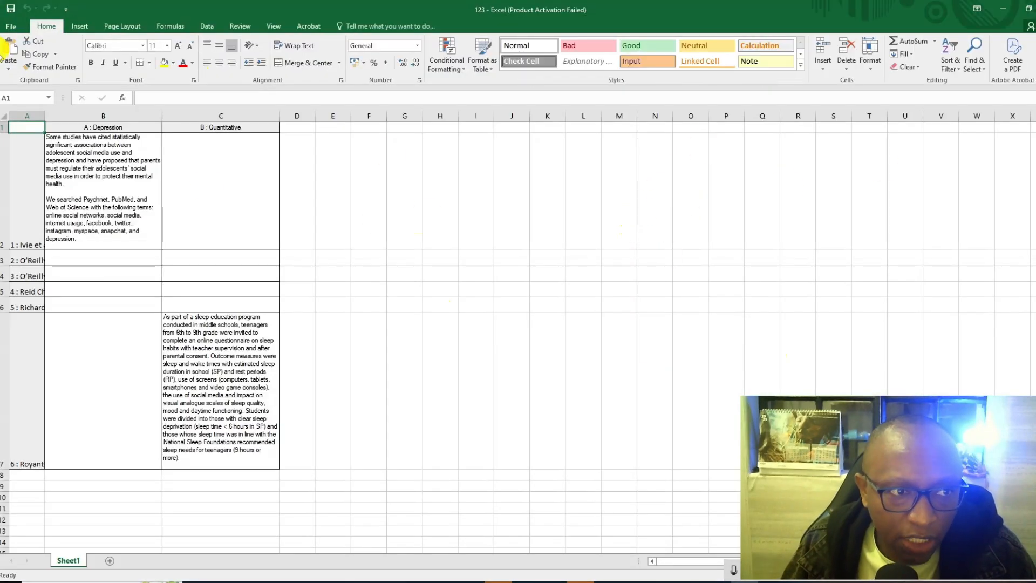
- Widen column A to show more of the article titles, and examine the 2020 meta-analysis row and its Depression summary
drag(45, 115, 193, 115)
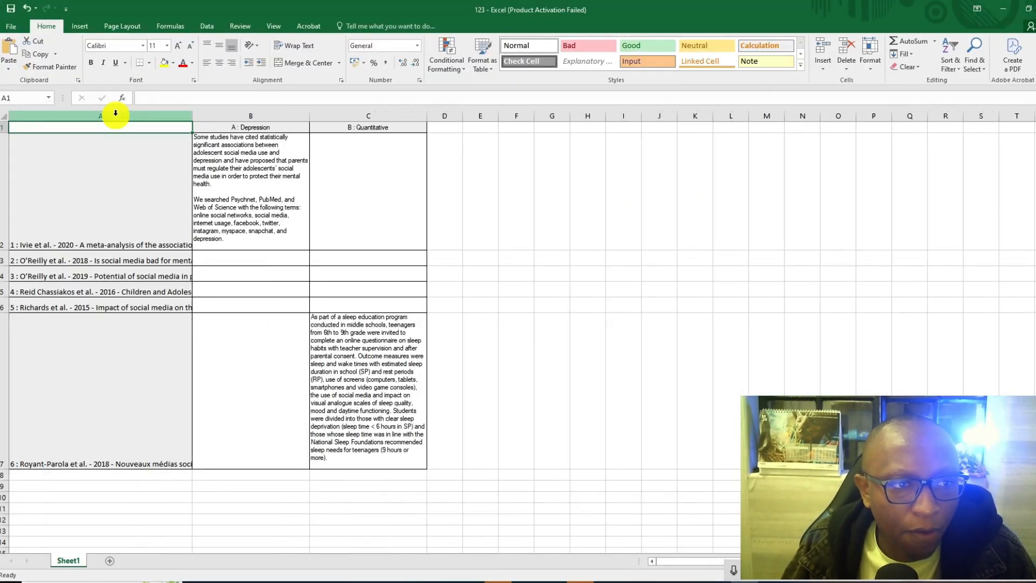
click(122, 231)
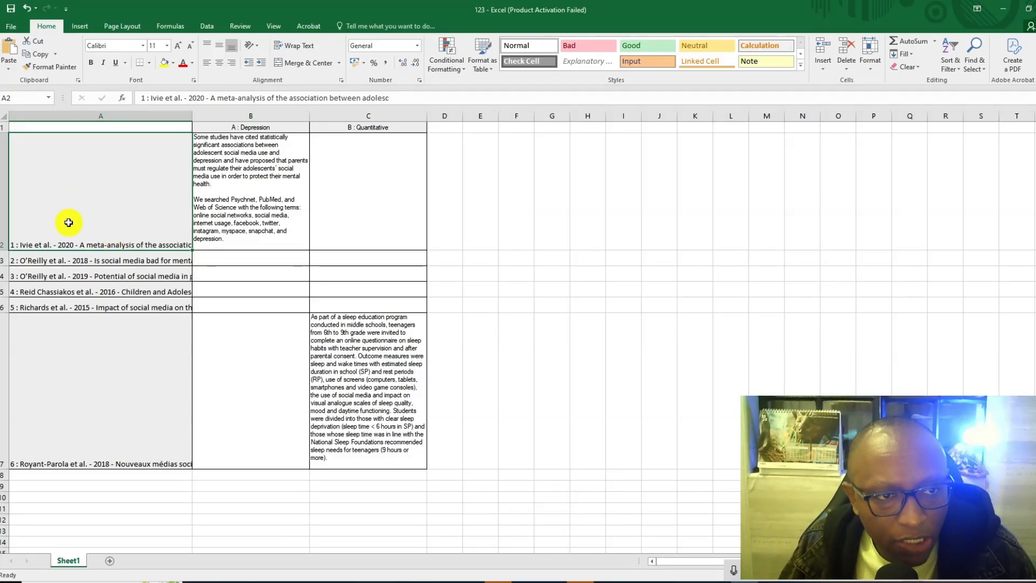
click(237, 174)
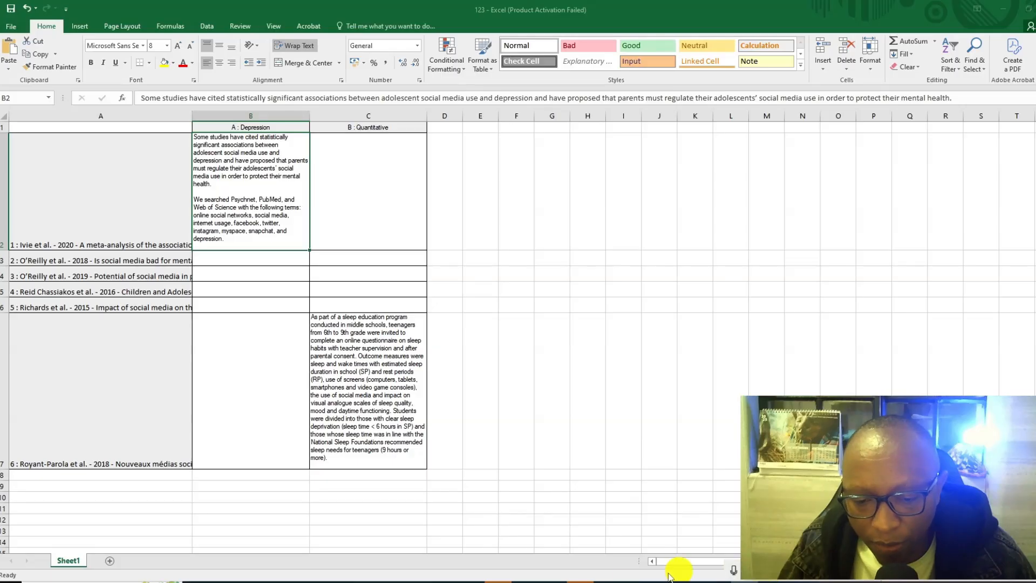
mouse_move(737, 581)
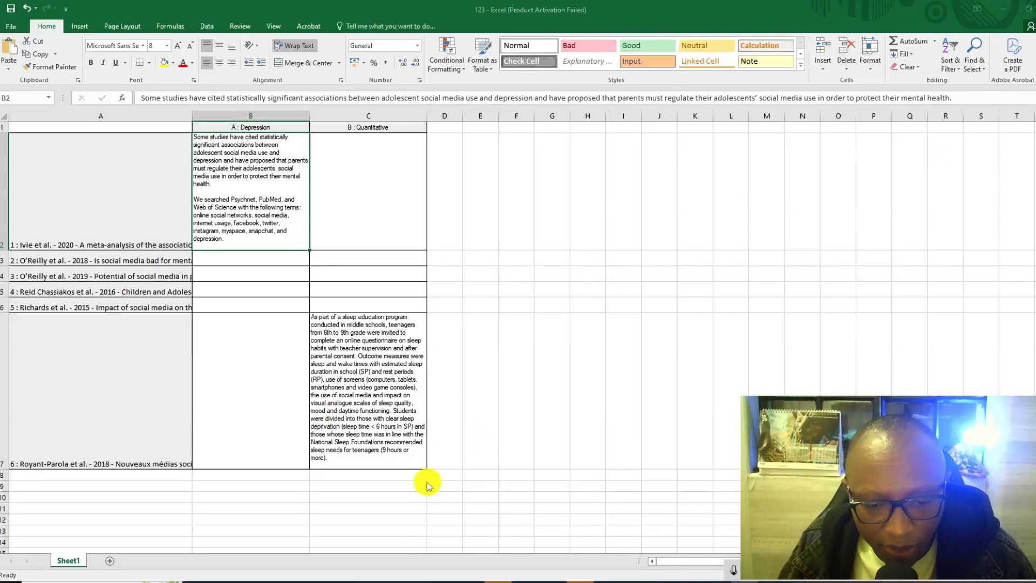
key(super+h)
click(977, 314)
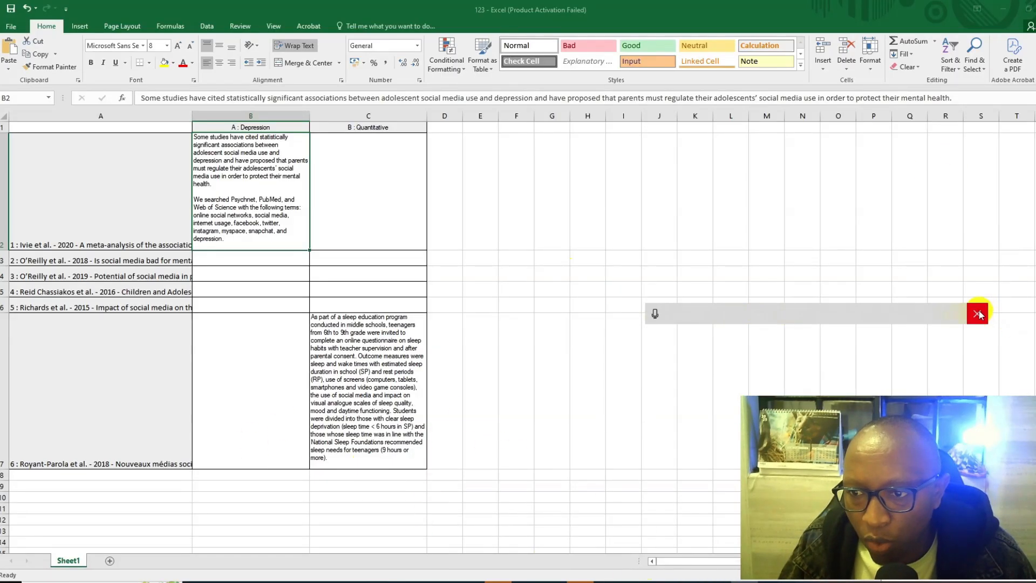
- Select the Quantitative summary in cell C7 and widen the Depression column to about three times its width
click(871, 223)
click(409, 343)
drag(310, 115, 591, 115)
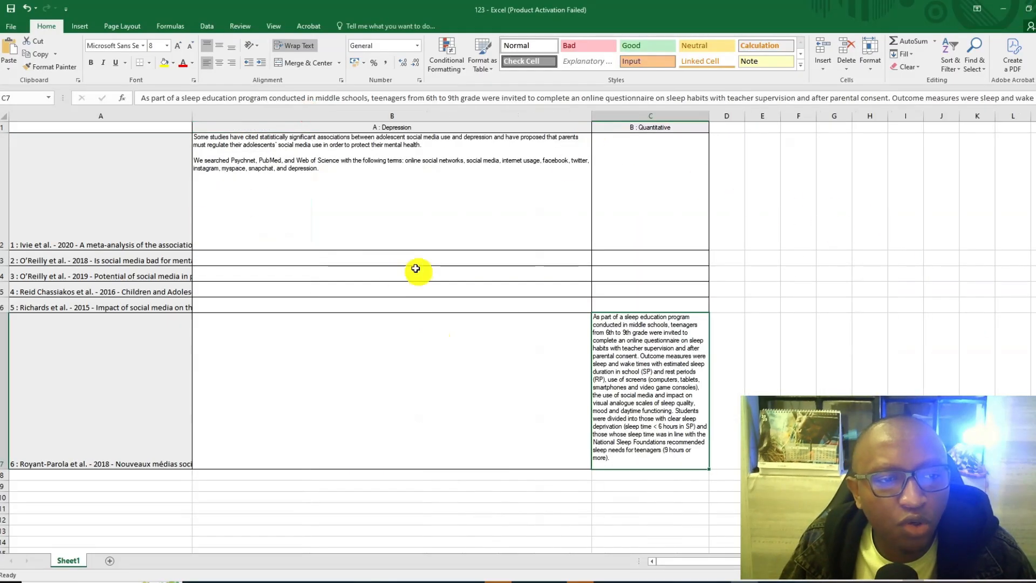
- Widen column A further to show more of the article titles, and select the 2020 meta-analysis title in cell A2
drag(192, 116, 303, 116)
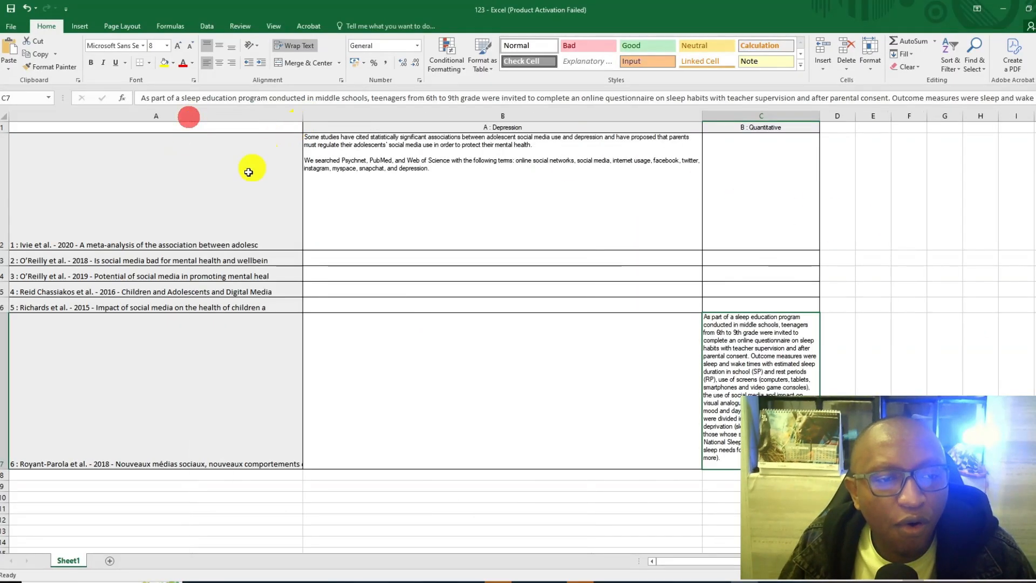
click(204, 242)
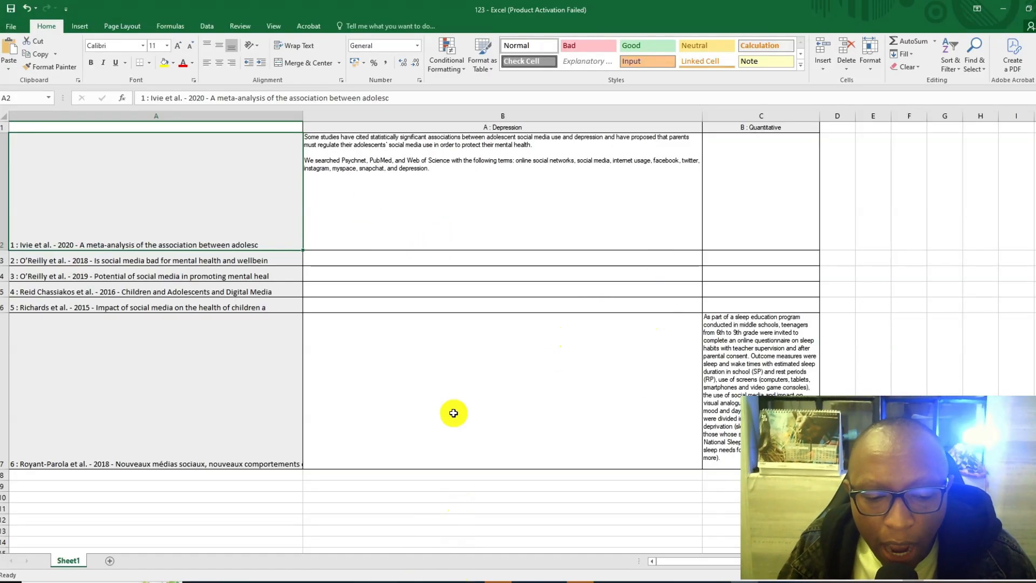
- Switch back to NVivo, expand the meta-analysis reference's attributes, and chart the files by their Year attribute value
click(717, 582)
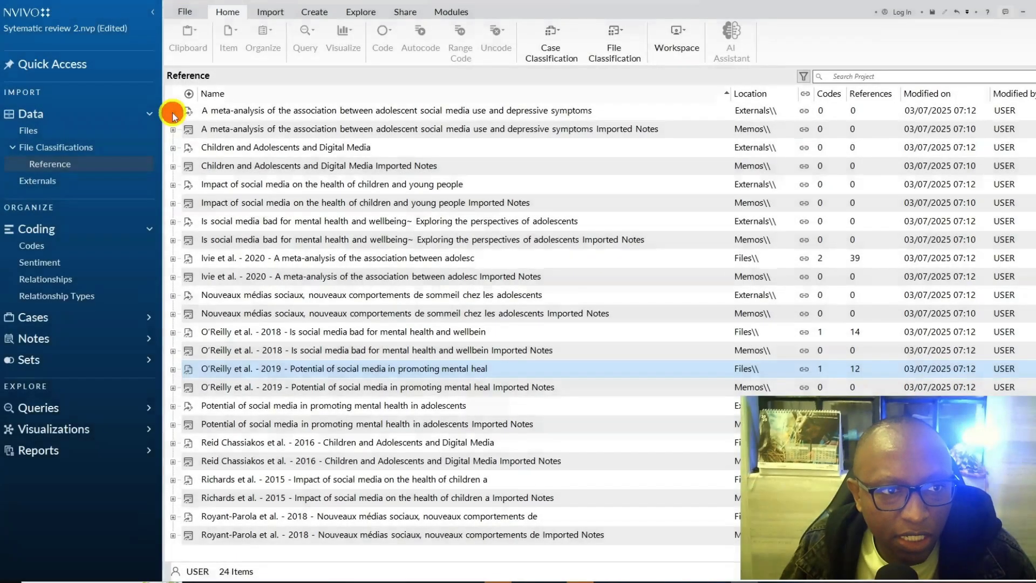
click(173, 113)
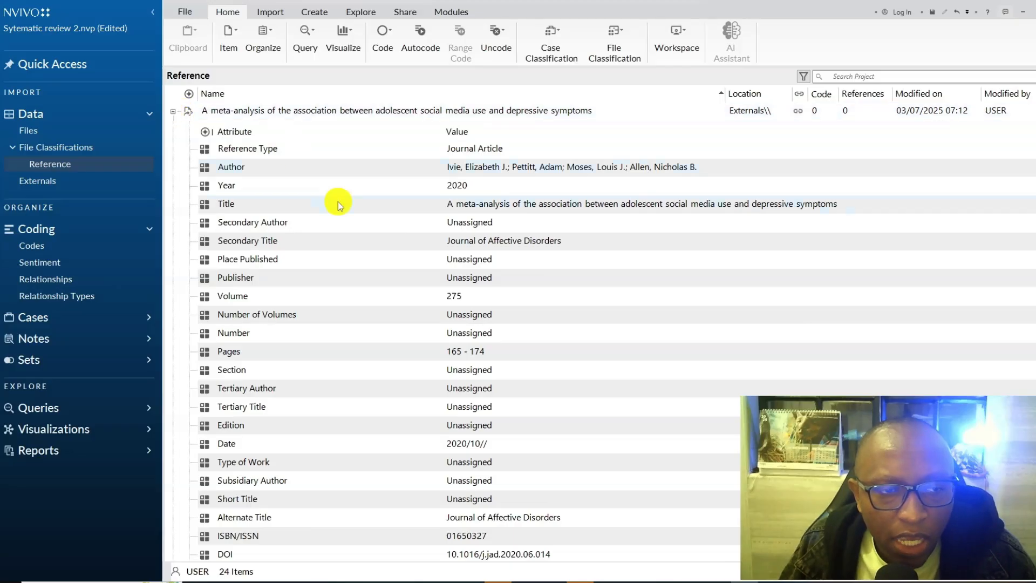
right_click(311, 188)
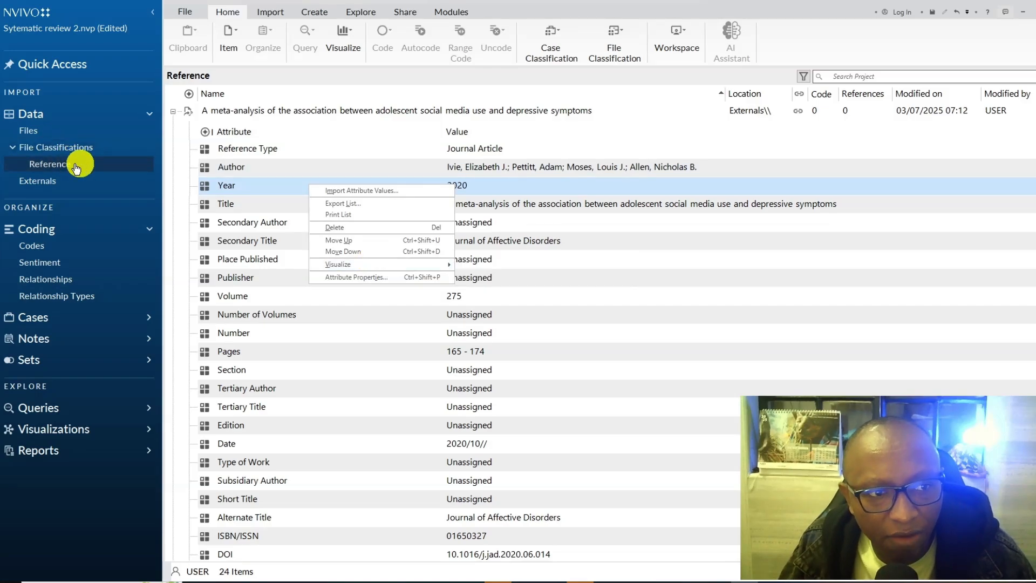
mouse_move(331, 258)
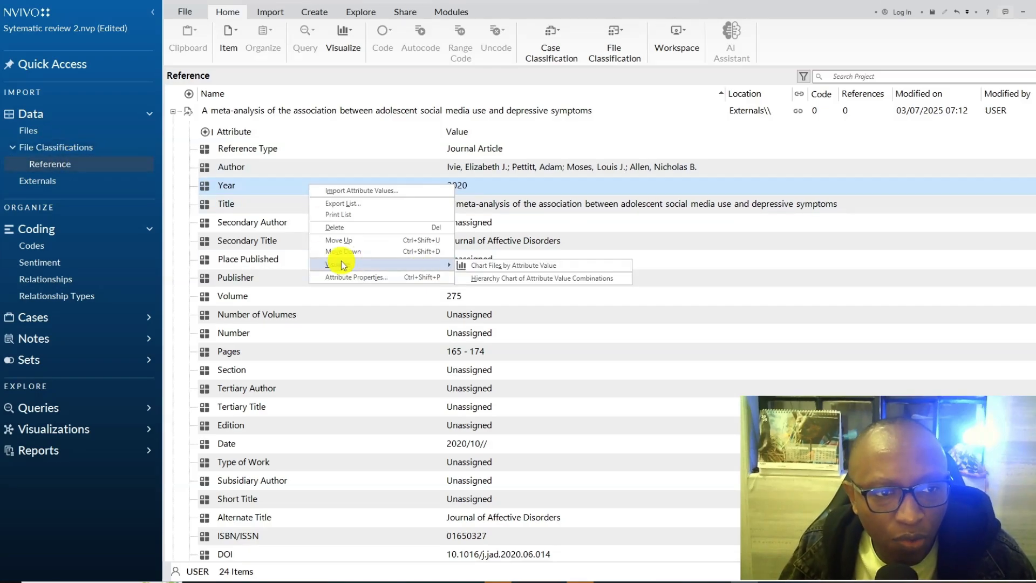
click(463, 264)
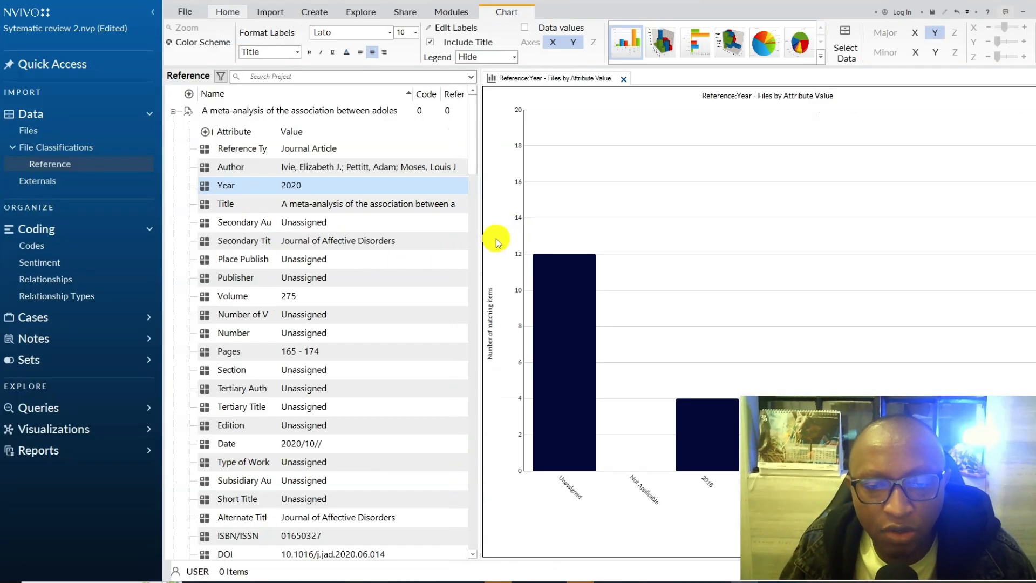
- Exclude the Unassigned and Not Applicable values from the Year chart, and display it as a pie chart
mouse_move(587, 296)
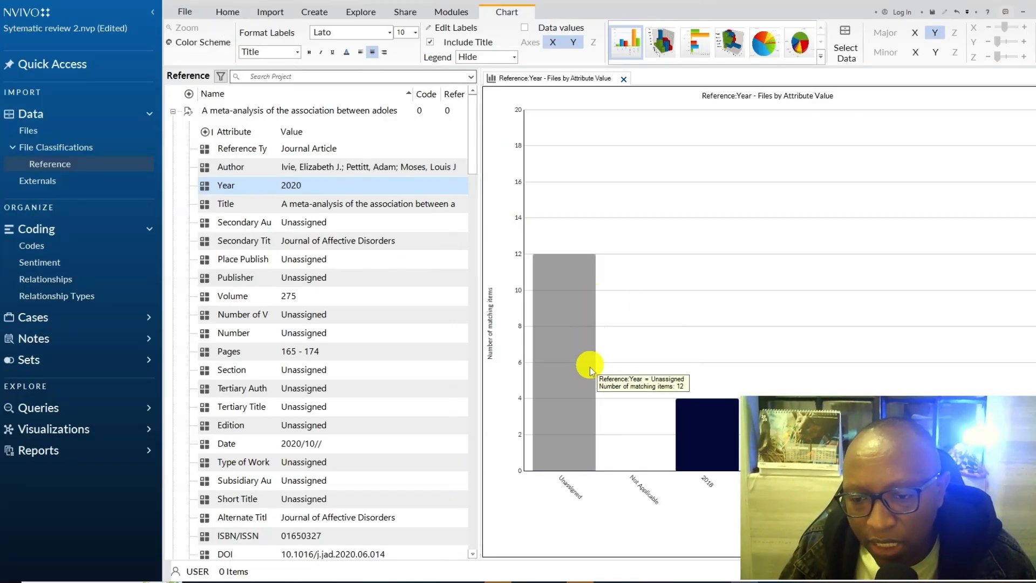
right_click(589, 335)
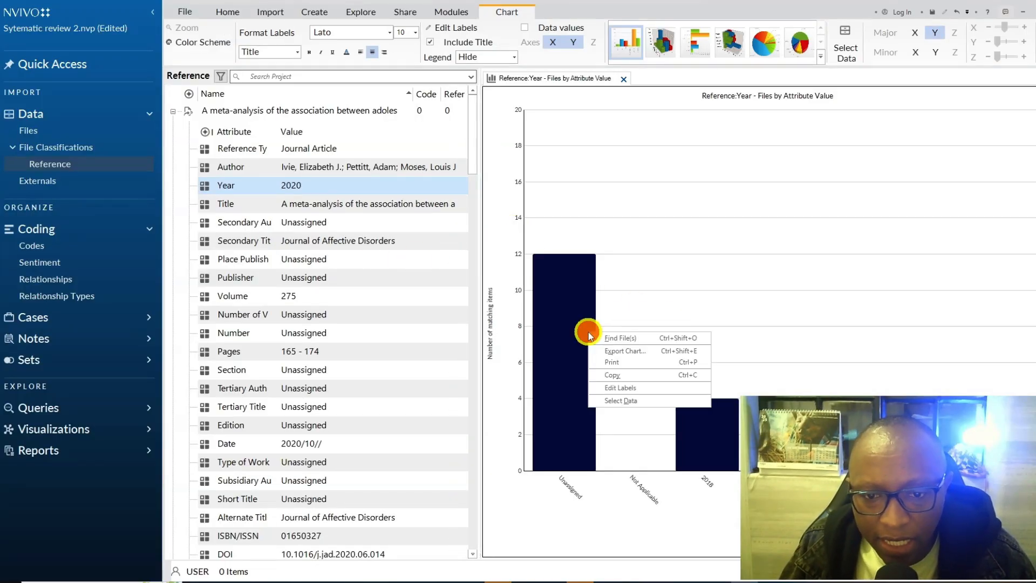
click(621, 387)
click(629, 331)
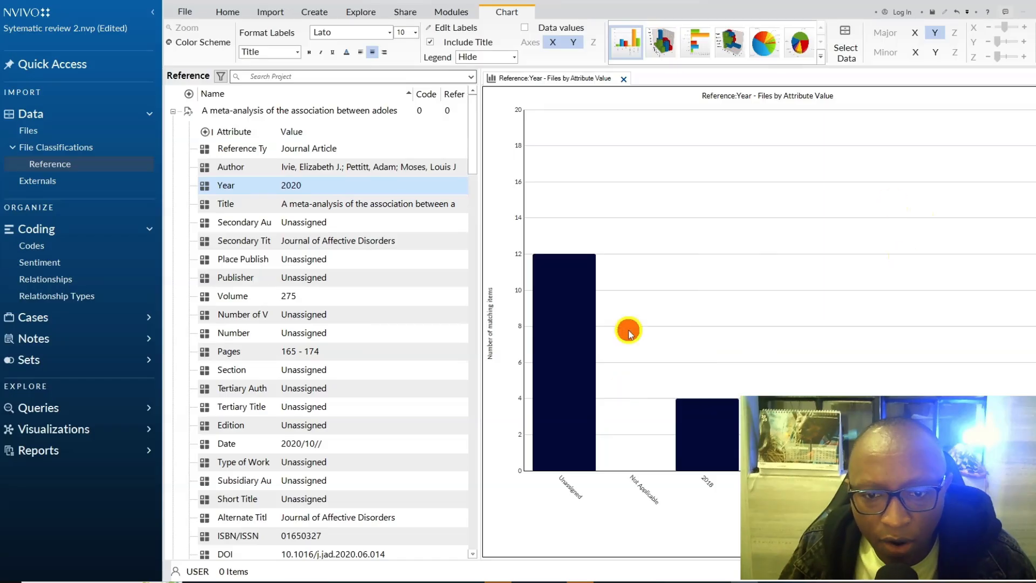
right_click(559, 315)
click(598, 383)
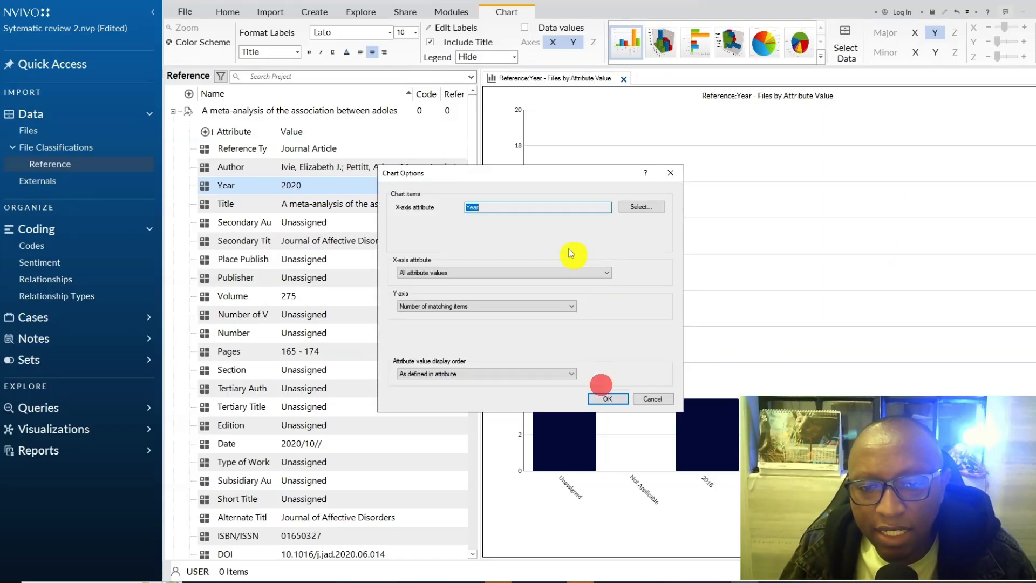
click(505, 272)
click(464, 288)
click(608, 398)
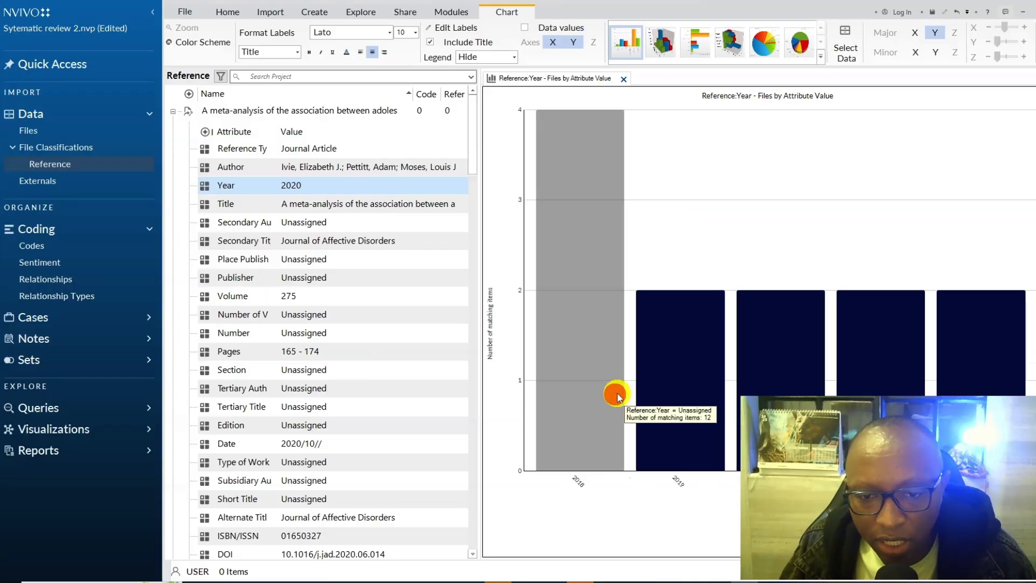
mouse_move(575, 205)
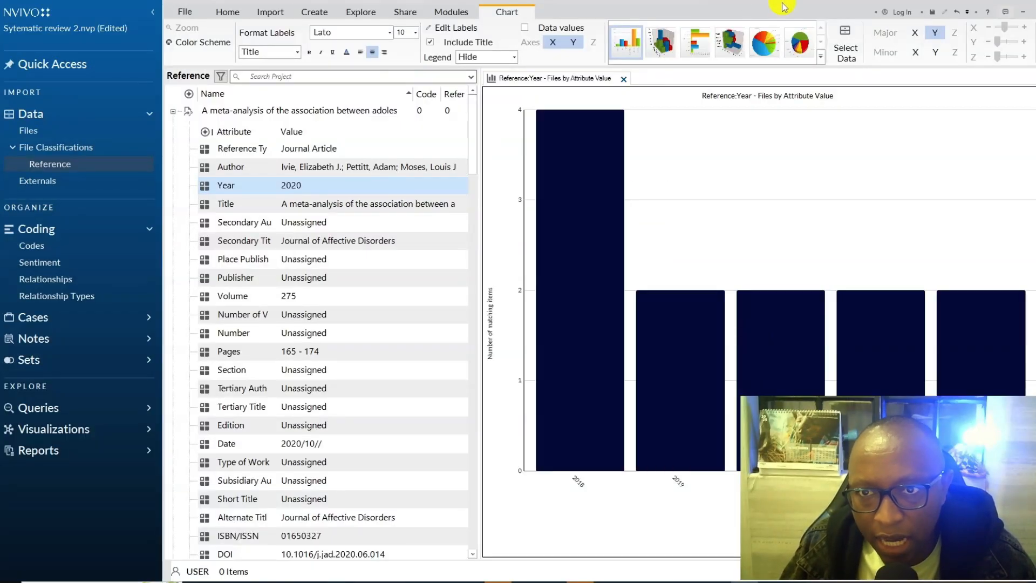
click(765, 46)
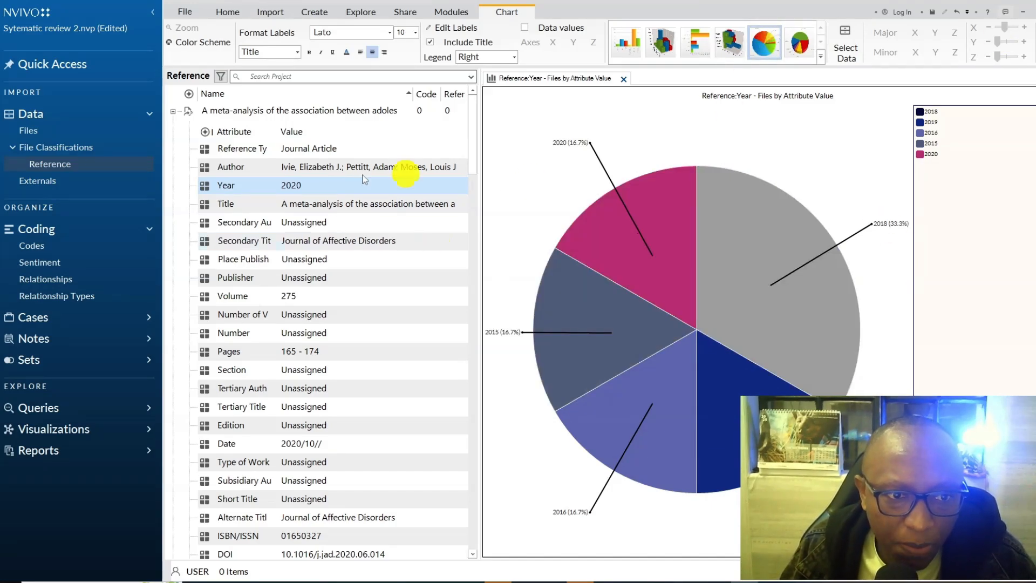
- Delete the Edition attribute from the Reference classification
scroll(389, 234, down, 4)
click(251, 204)
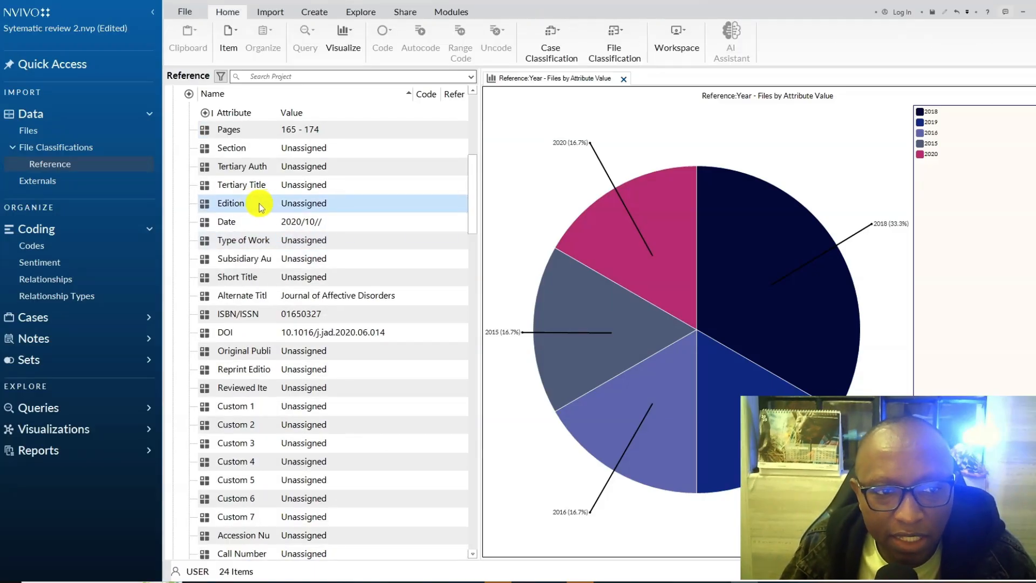
key(Delete)
click(564, 342)
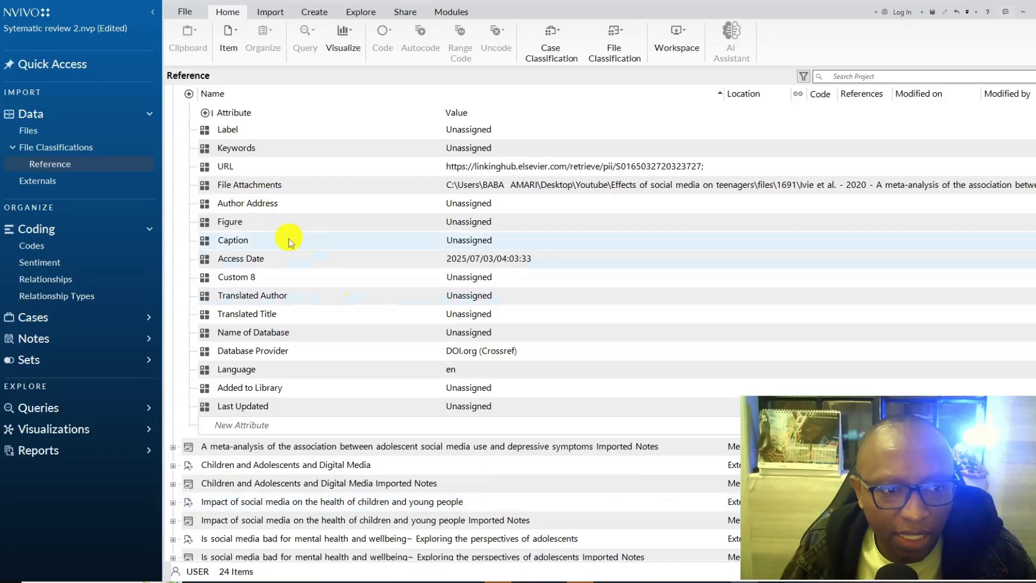
- Delete the Secondary Author and Place Published attributes from the Reference classification
scroll(326, 262, up, 10)
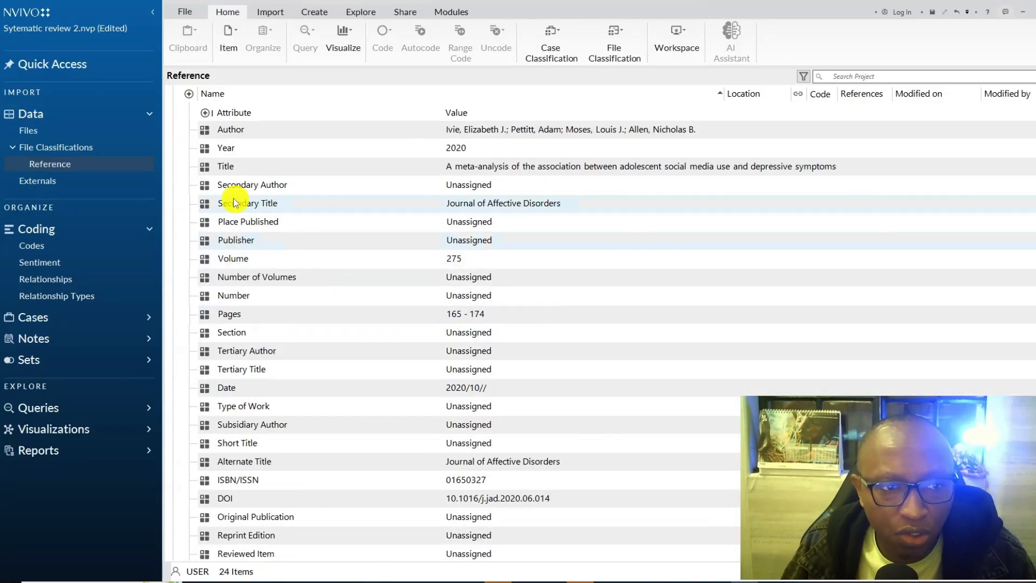
click(236, 189)
key(Delete)
click(562, 343)
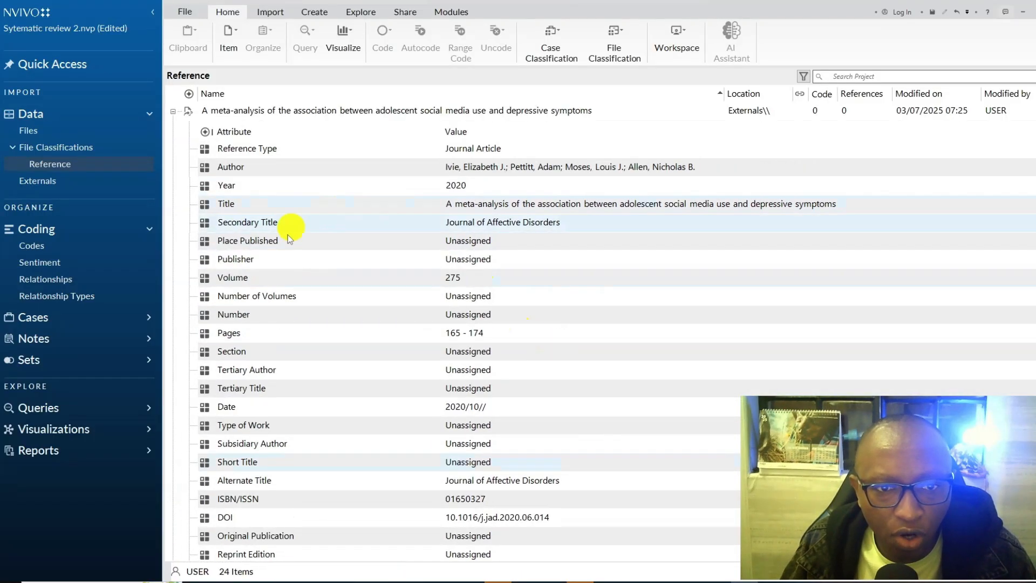
click(301, 240)
key(Delete)
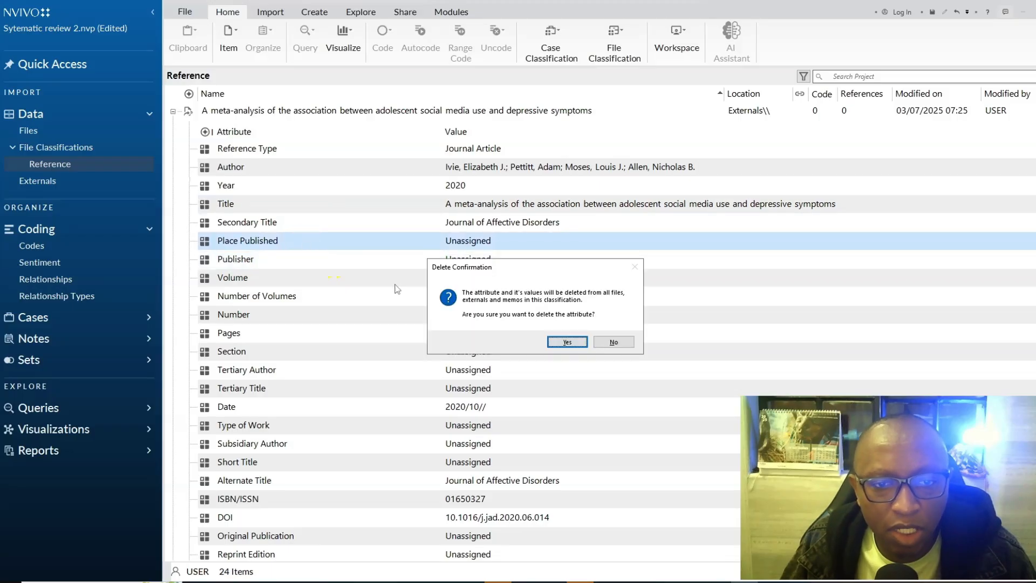
click(568, 342)
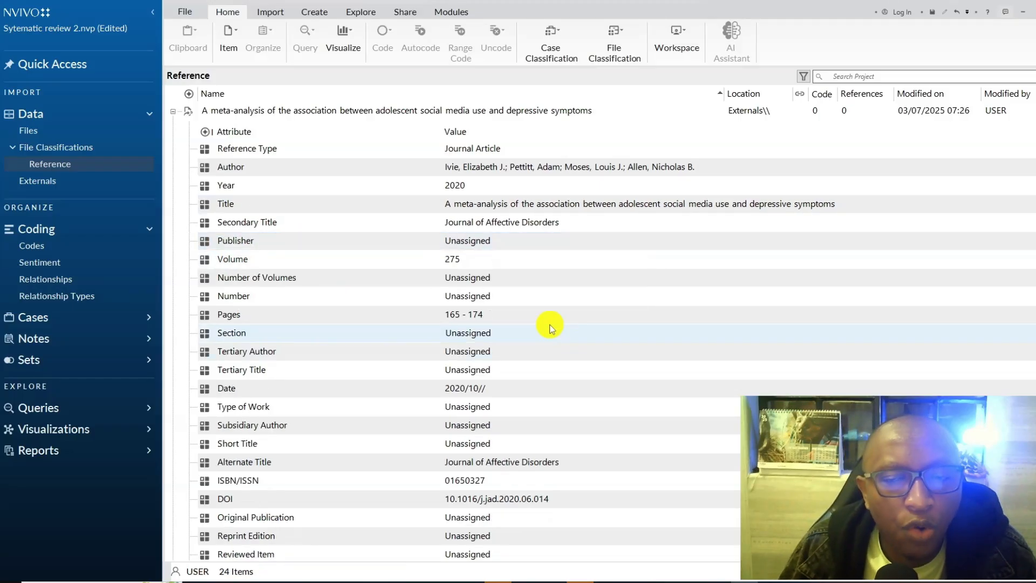
- Open the Reference classification sheet from the file classifications and examine its attribute values
click(67, 145)
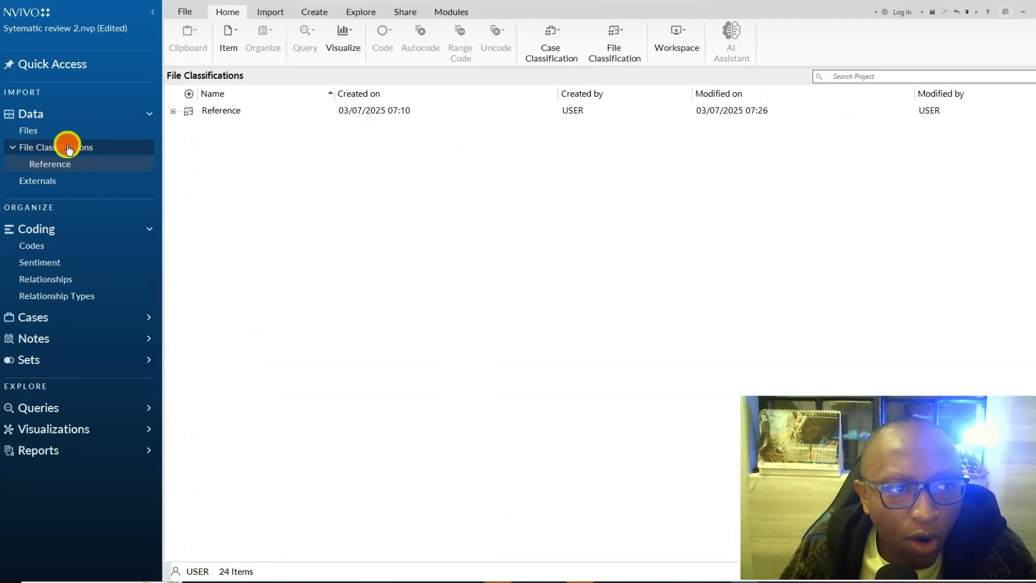
double_click(204, 114)
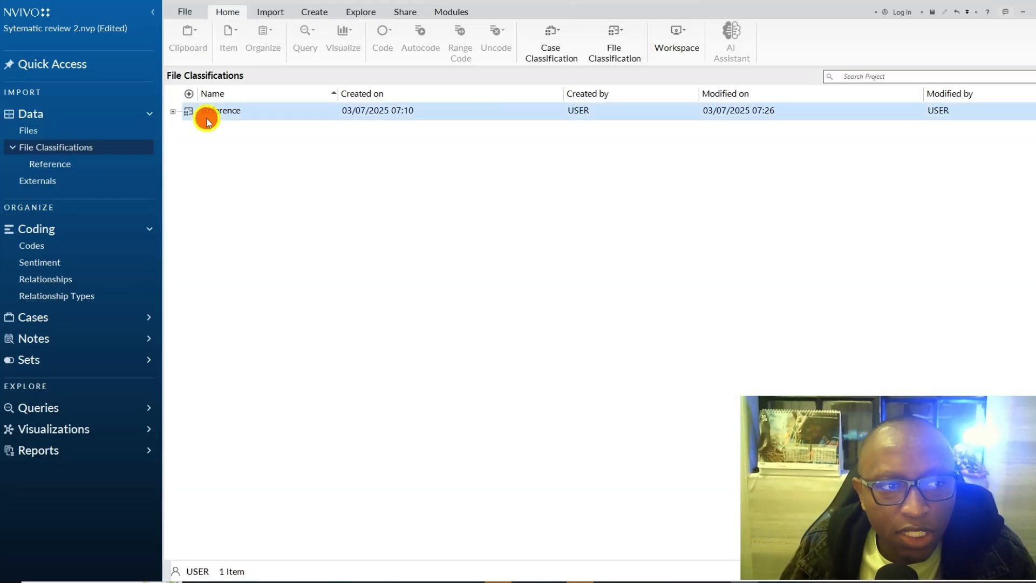
click(20, 152)
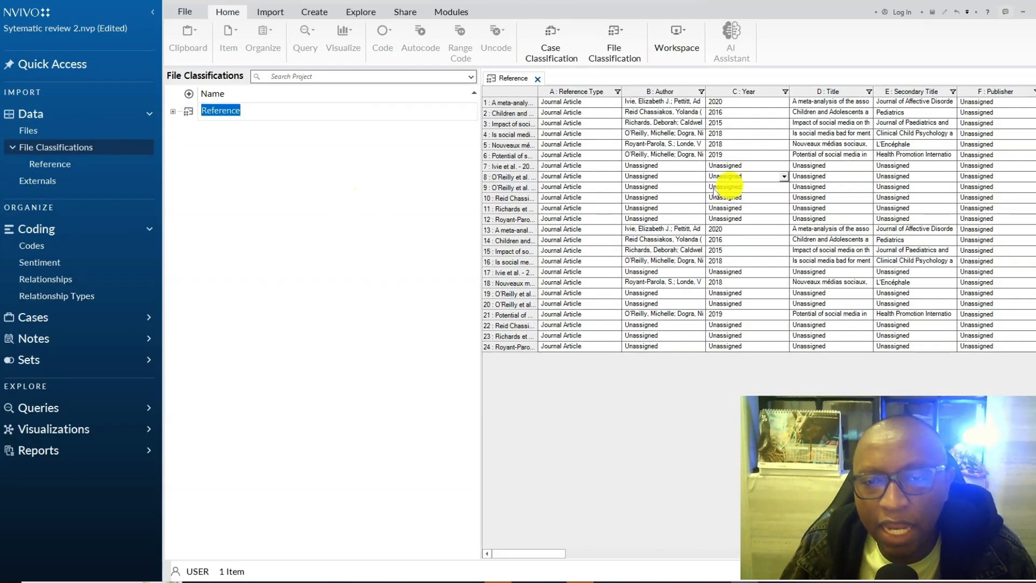
click(548, 167)
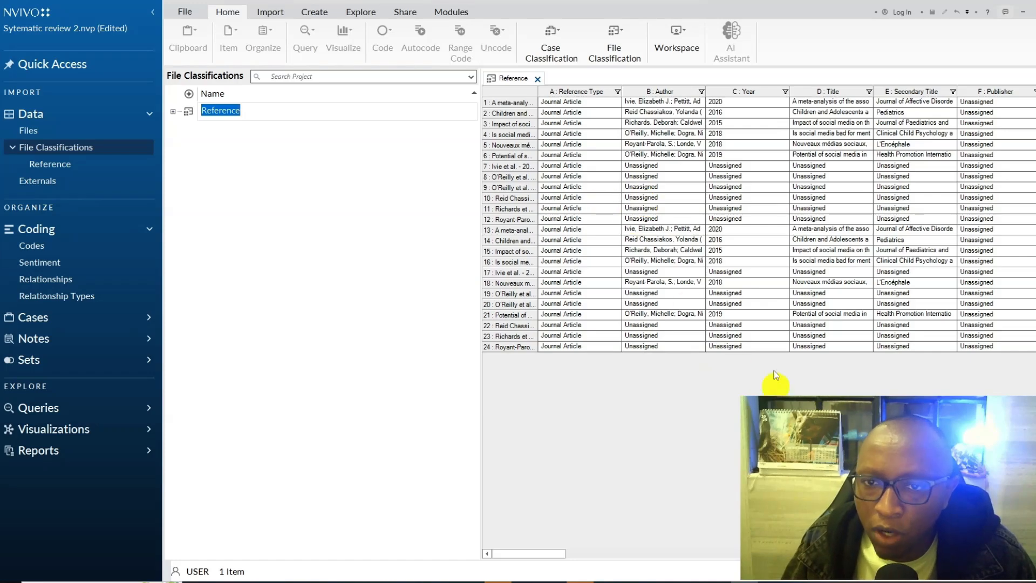
click(657, 271)
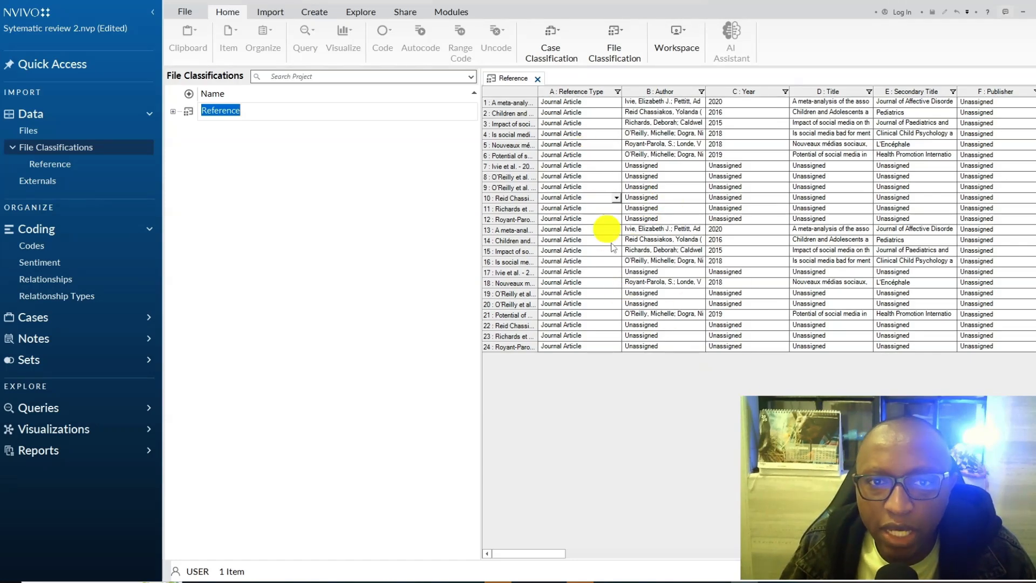
- Export the Reference classification sheet as a Microsoft Excel file to the Video 28 folder
right_click(596, 137)
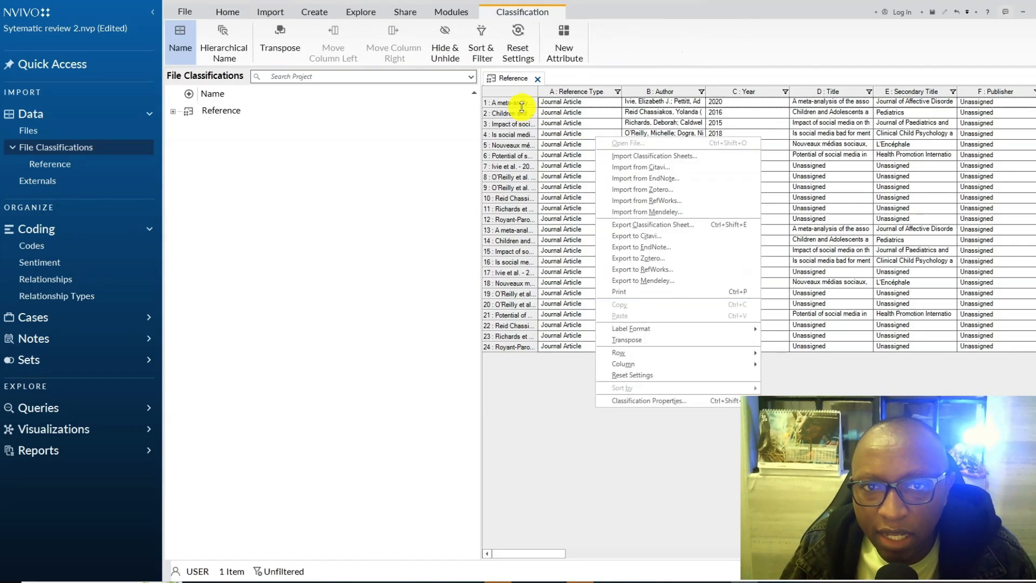
click(573, 409)
right_click(573, 410)
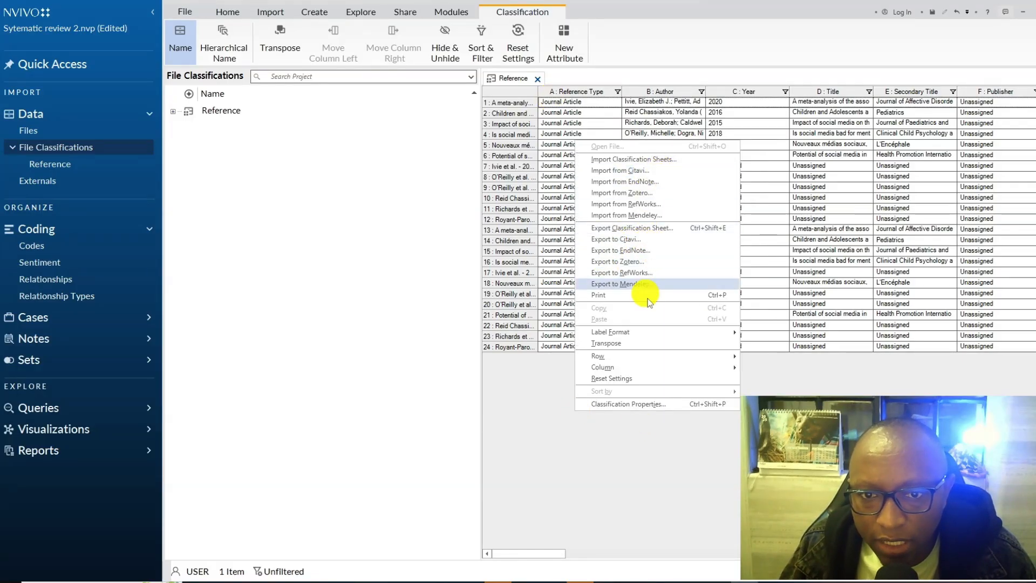
click(551, 396)
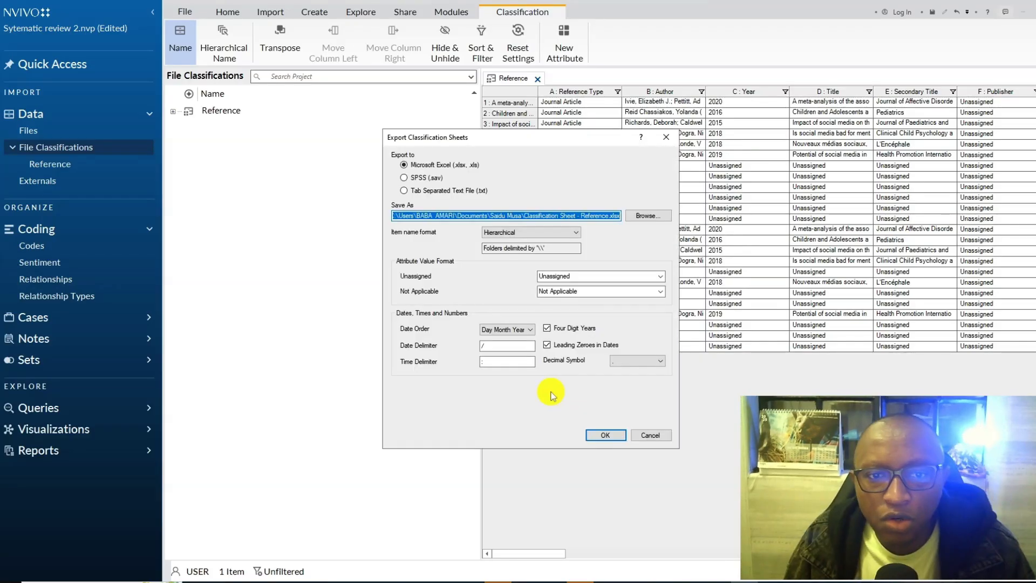
click(637, 217)
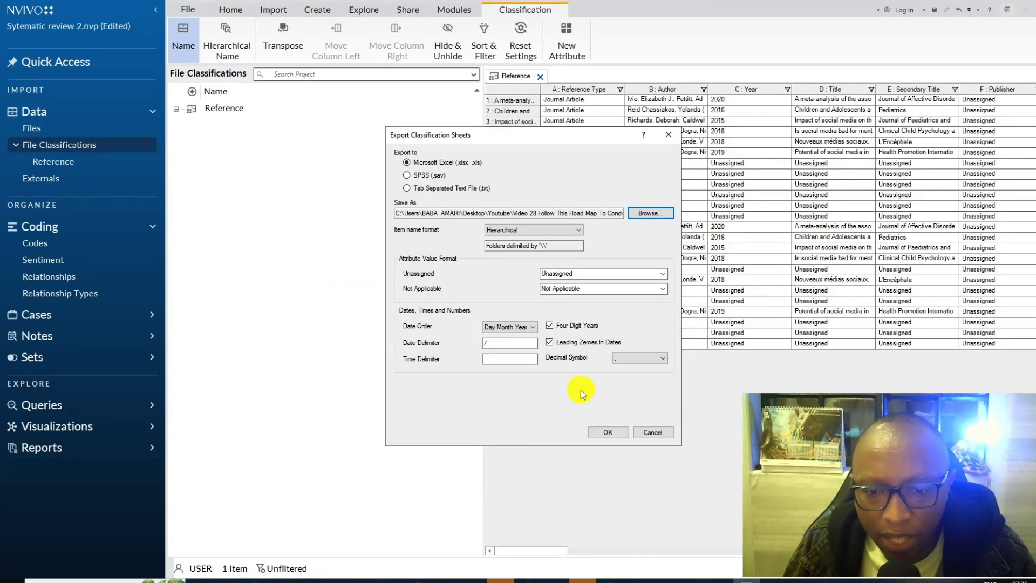
click(602, 431)
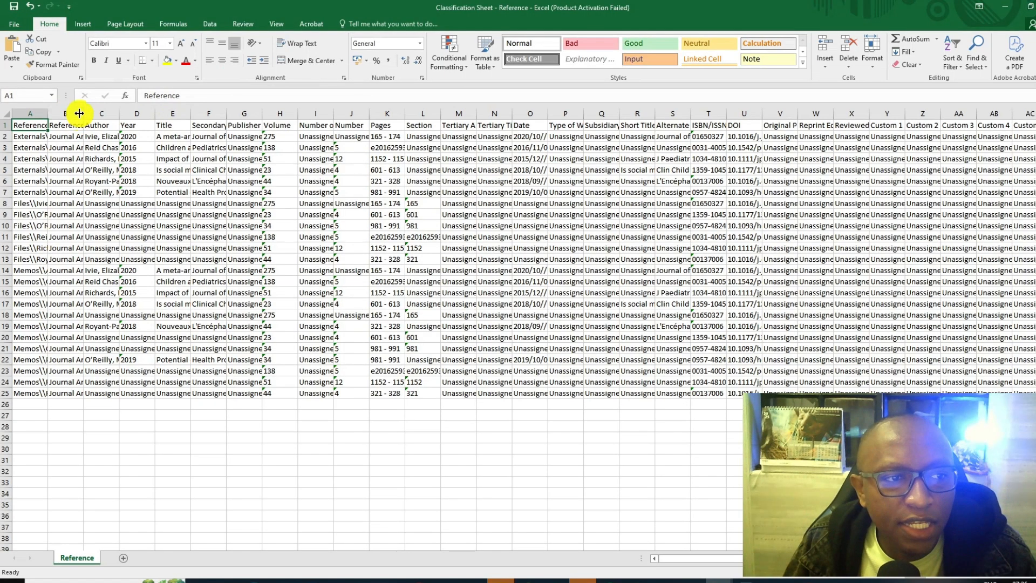
- Open the exported Classification Sheet - Reference workbook in Excel and widen column A to show more of the reference names
double_click(79, 113)
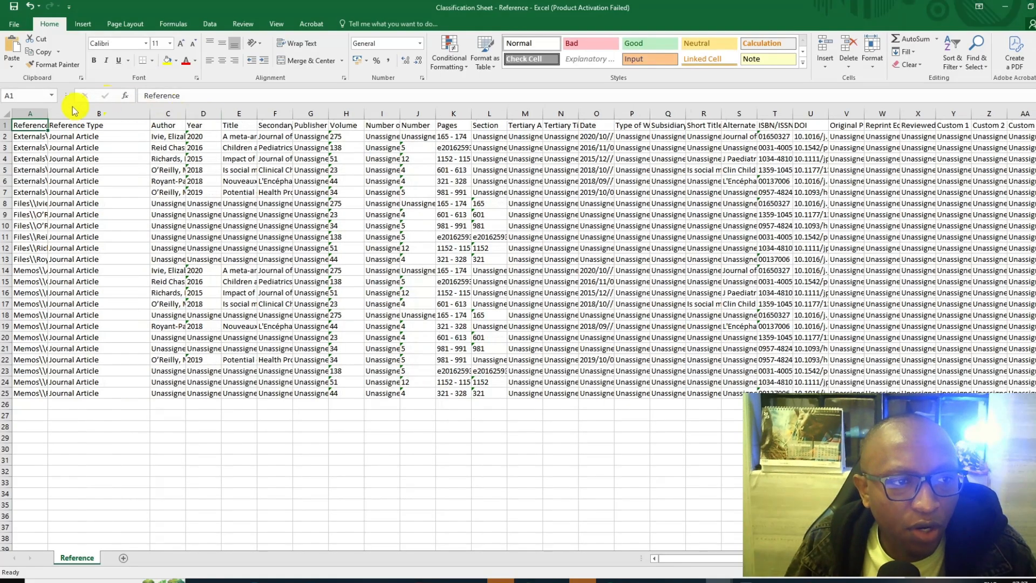
drag(48, 109, 134, 109)
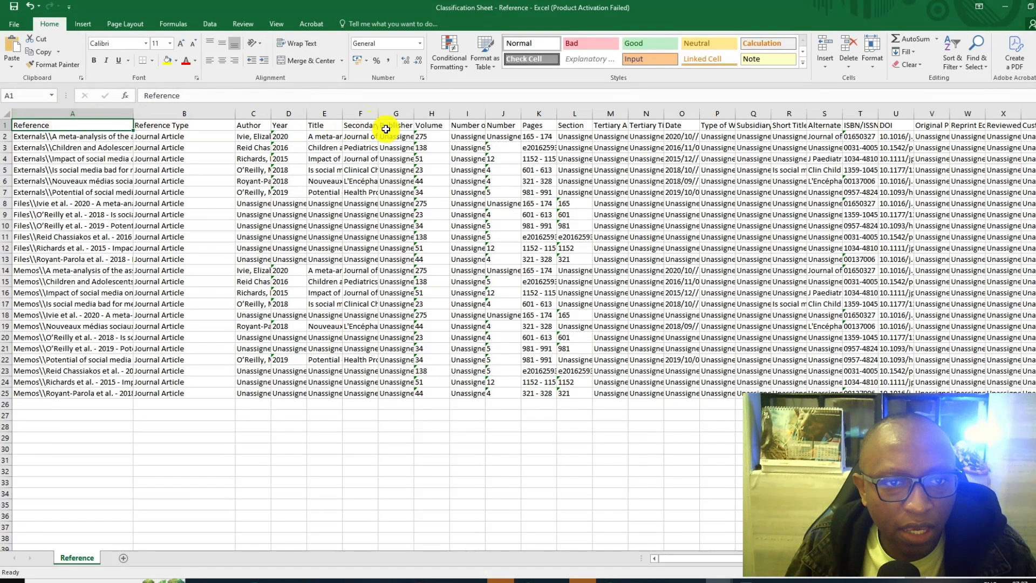
- Clear the contents of the Secondary Title, Publisher and Number of Volumes columns
click(360, 113)
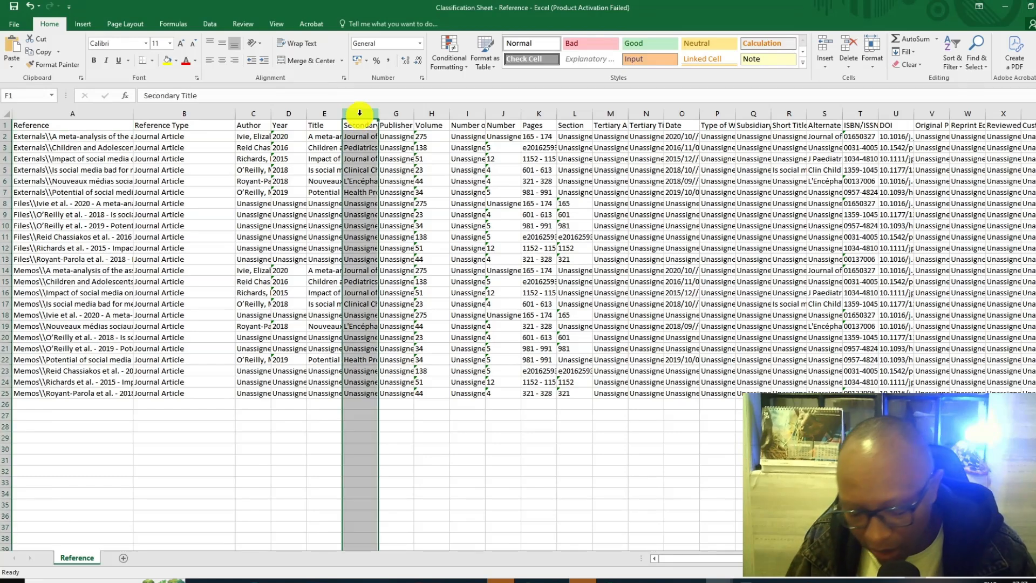
key(Delete)
click(388, 113)
key(Delete)
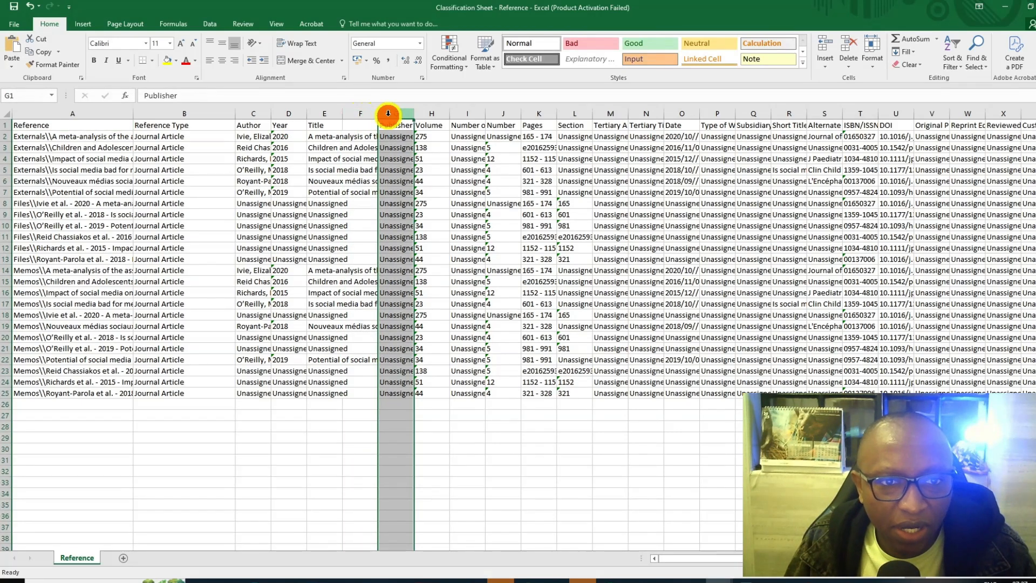
click(466, 124)
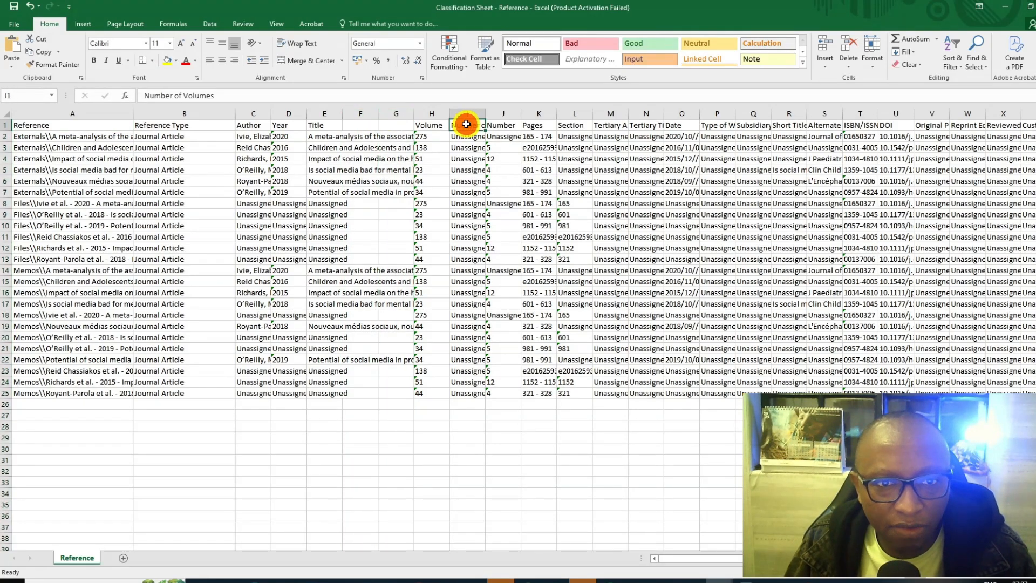
click(467, 113)
key(Delete)
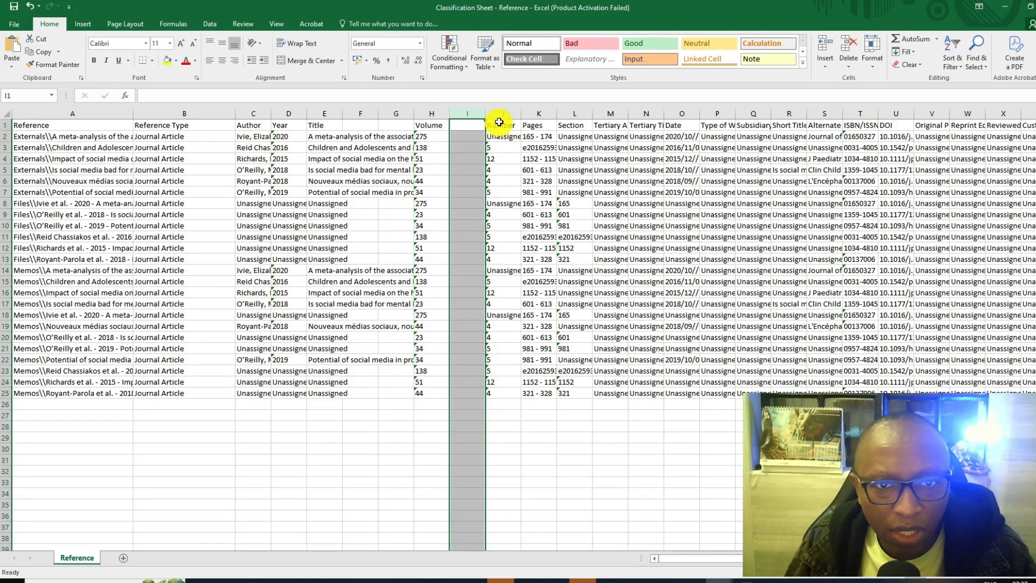
- Clear the contents of the Section column and check the full reference and author entries of the first record
click(579, 122)
click(571, 115)
key(Delete)
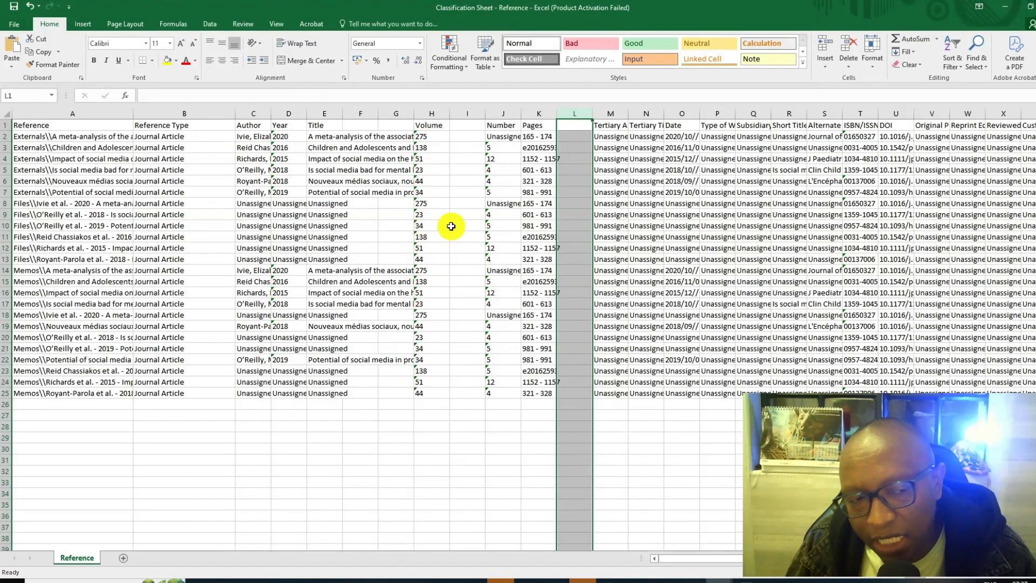
click(100, 137)
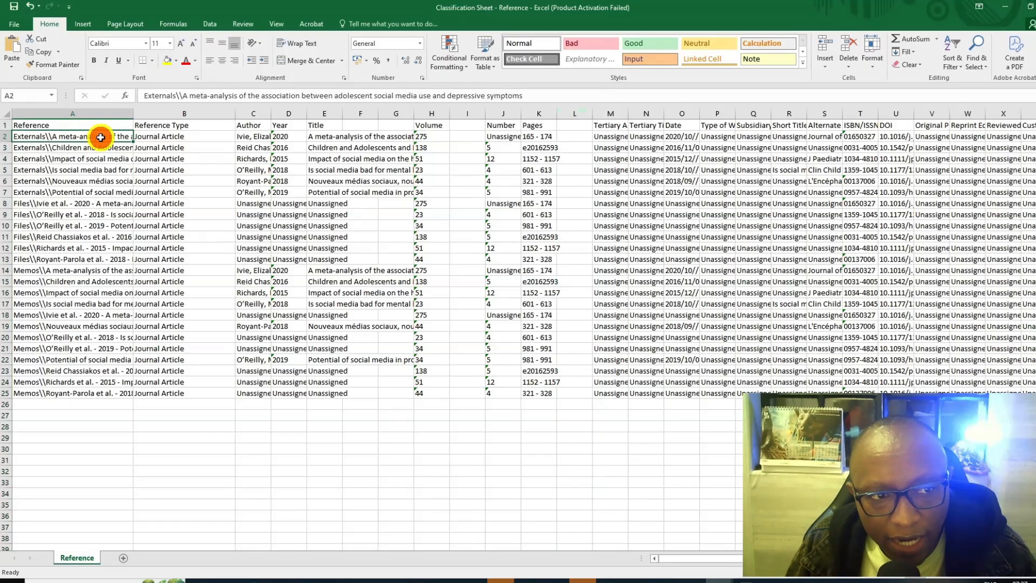
click(244, 137)
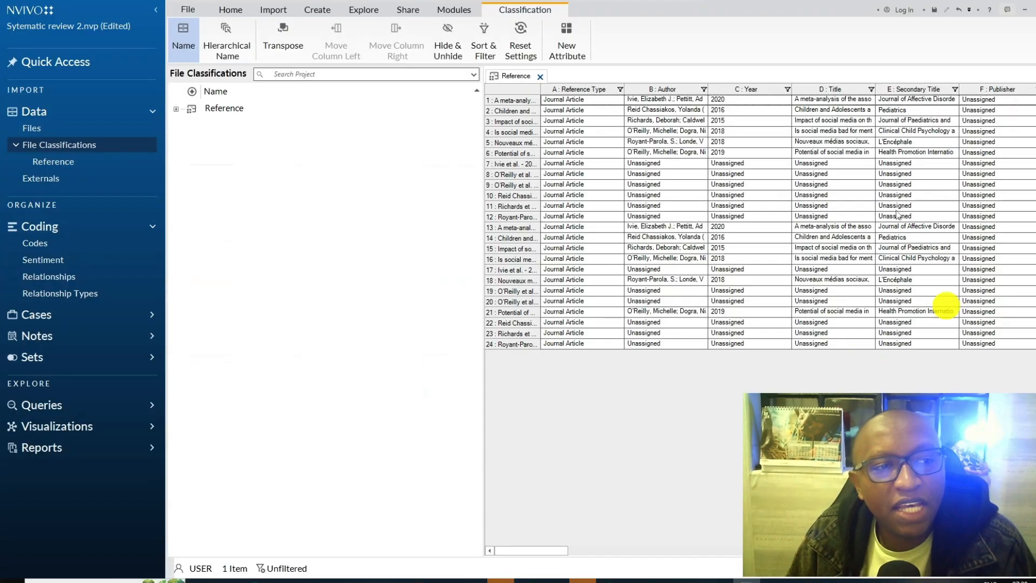
- Switch to NVivo, close the Reference classification sheet, and show the import options above the project's files list
click(93, 128)
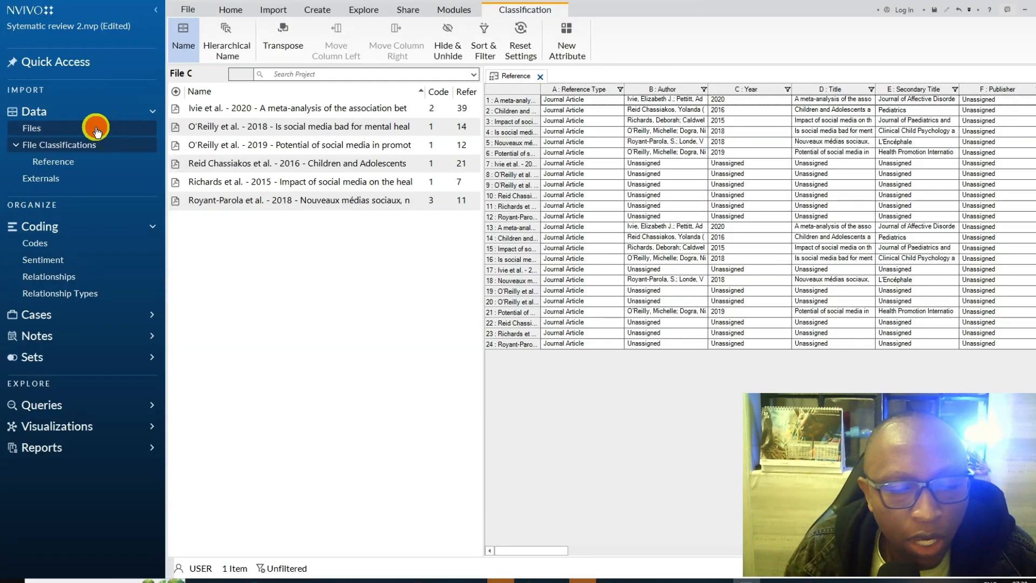
click(542, 77)
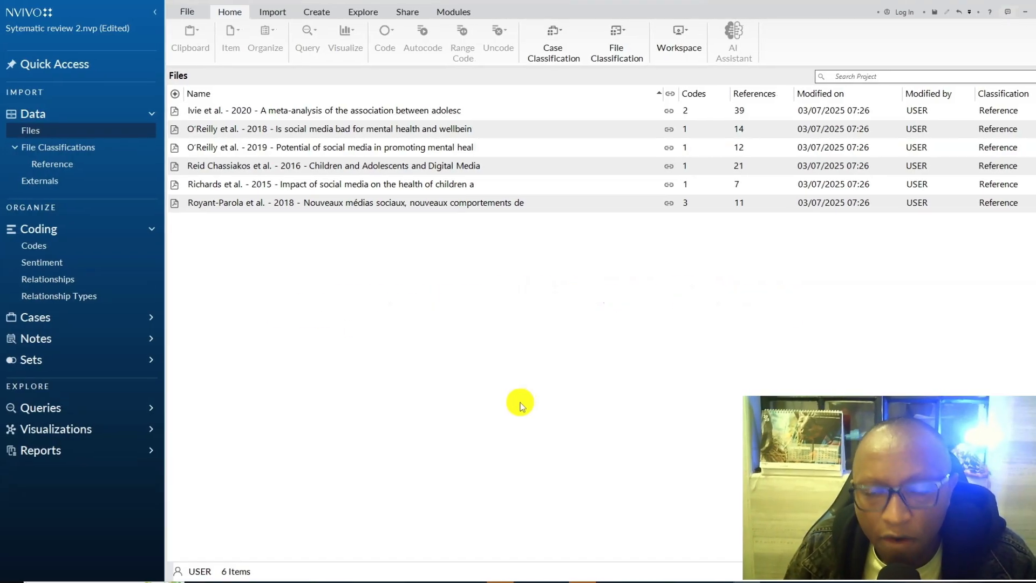
click(273, 12)
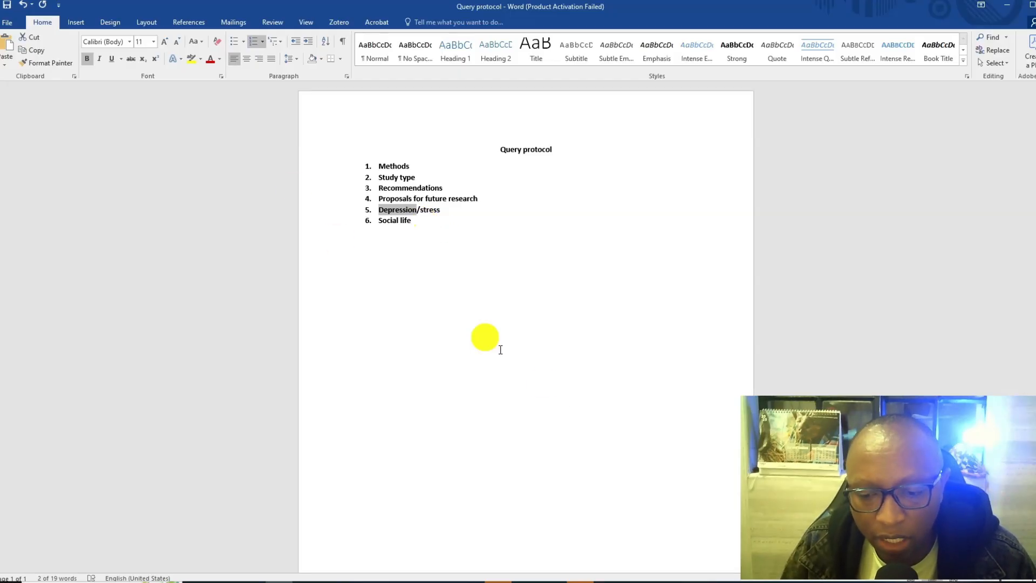
- Return from the Query protocol document in Word to the NVivo files list and select the 2018 article on social media and mental health
click(753, 582)
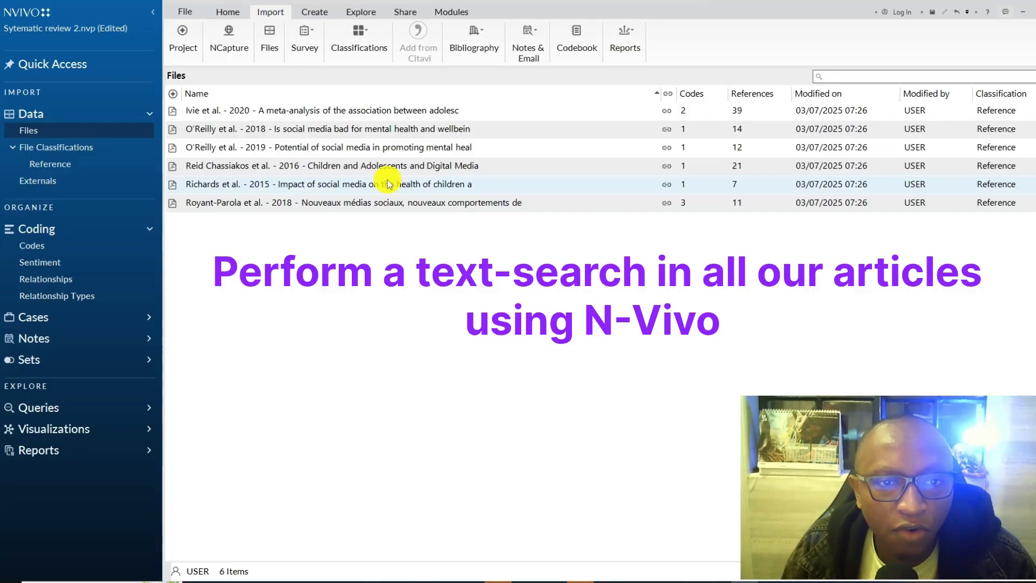
click(373, 137)
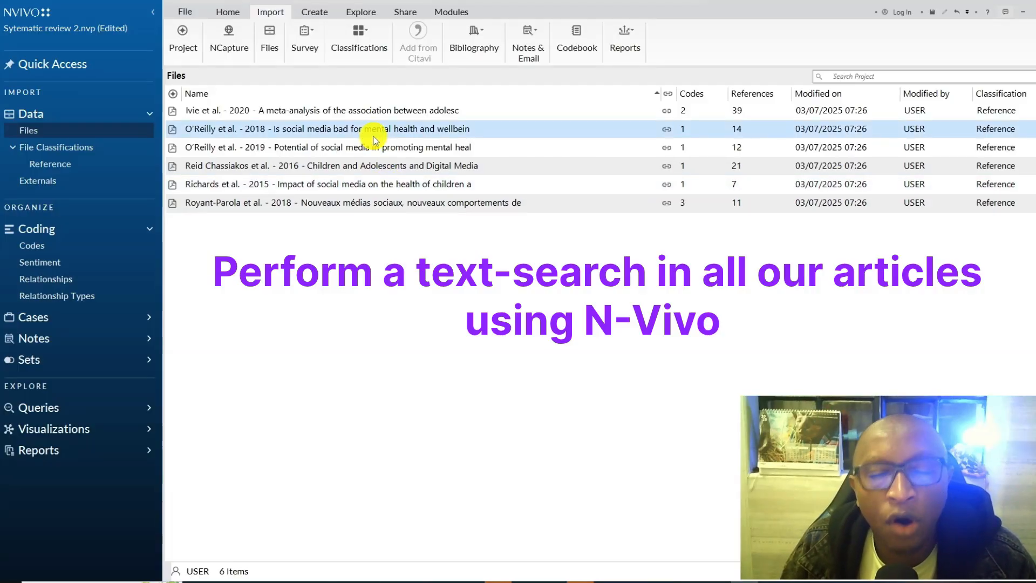
click(374, 129)
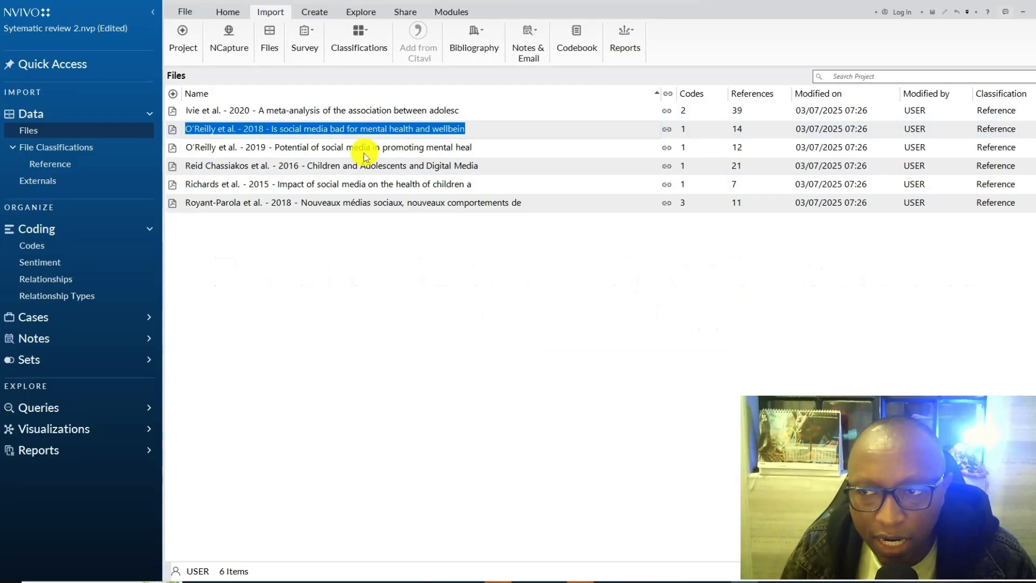
- Show the NVivo codes list and creation options, and review the exported framework matrix in the 123 workbook in Excel
click(100, 246)
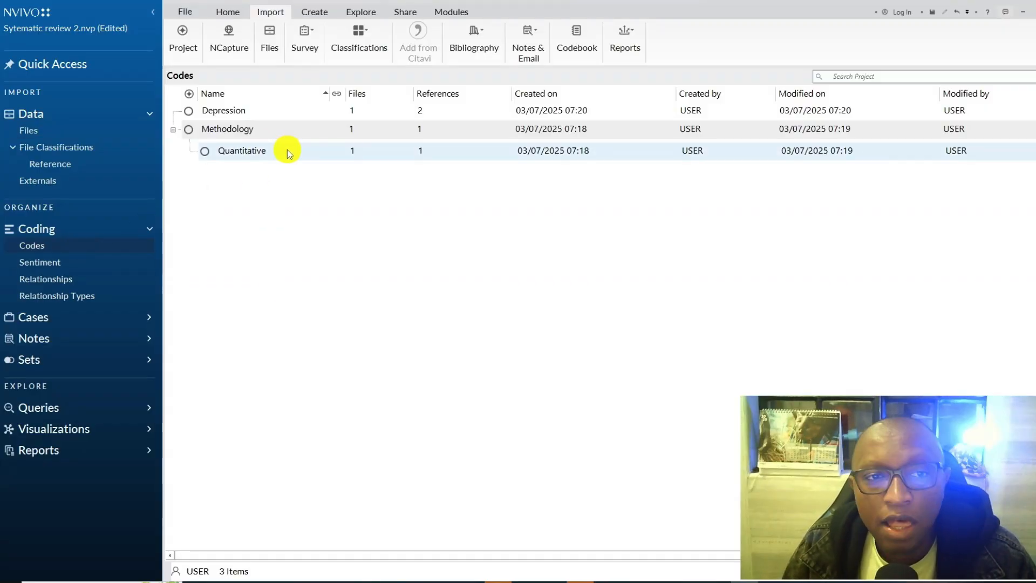
click(307, 13)
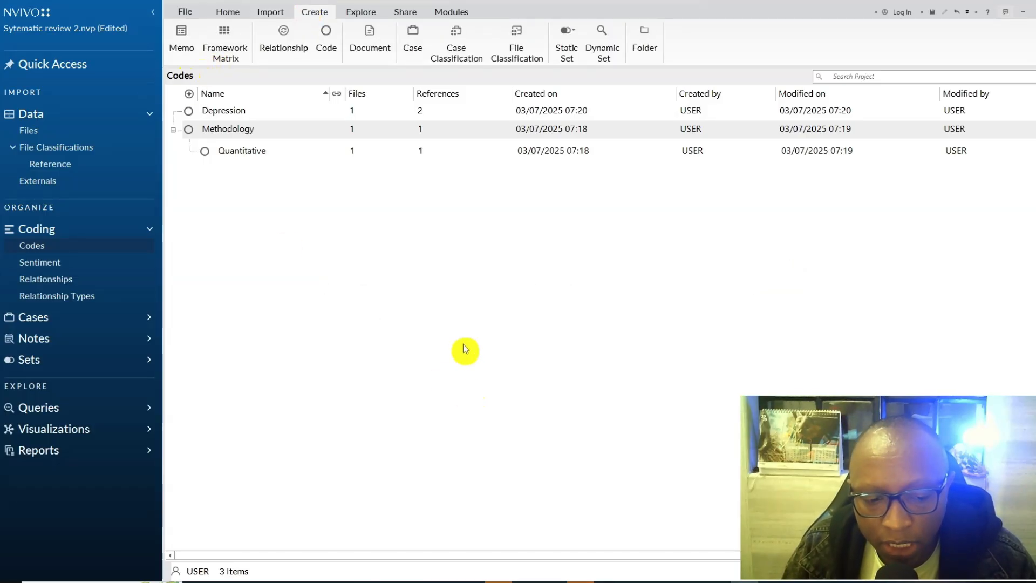
mouse_move(669, 581)
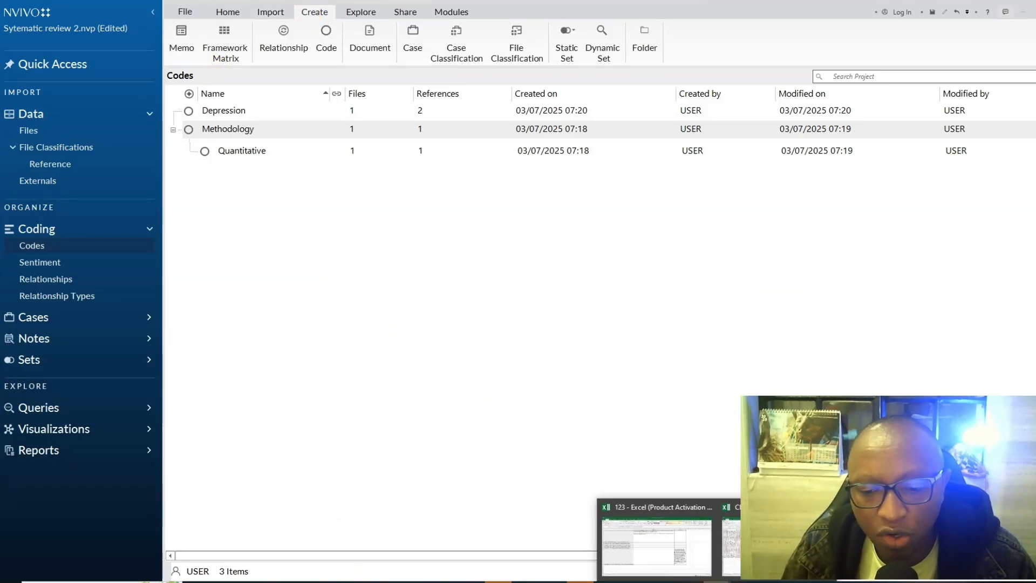
click(621, 537)
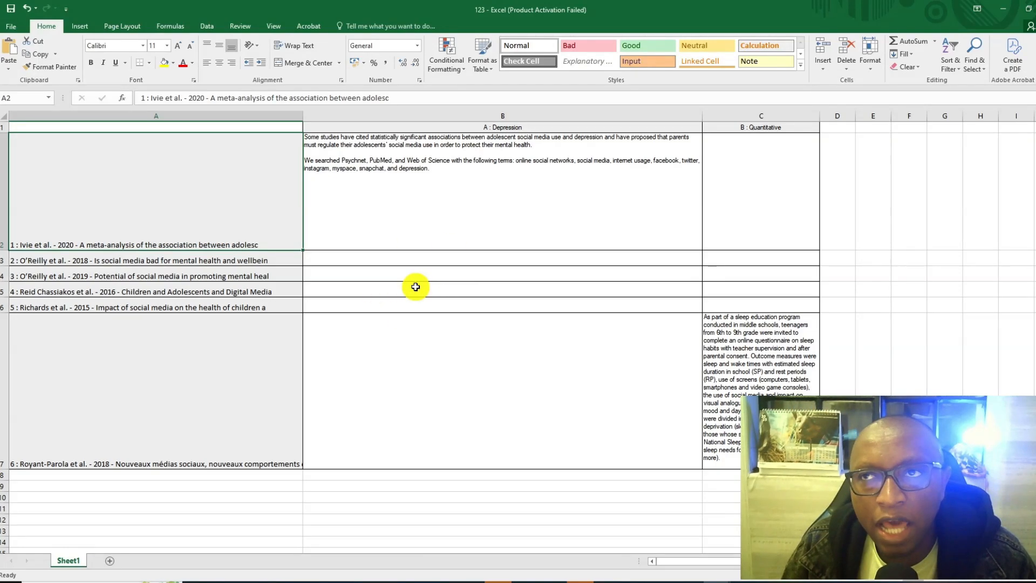
click(1002, 9)
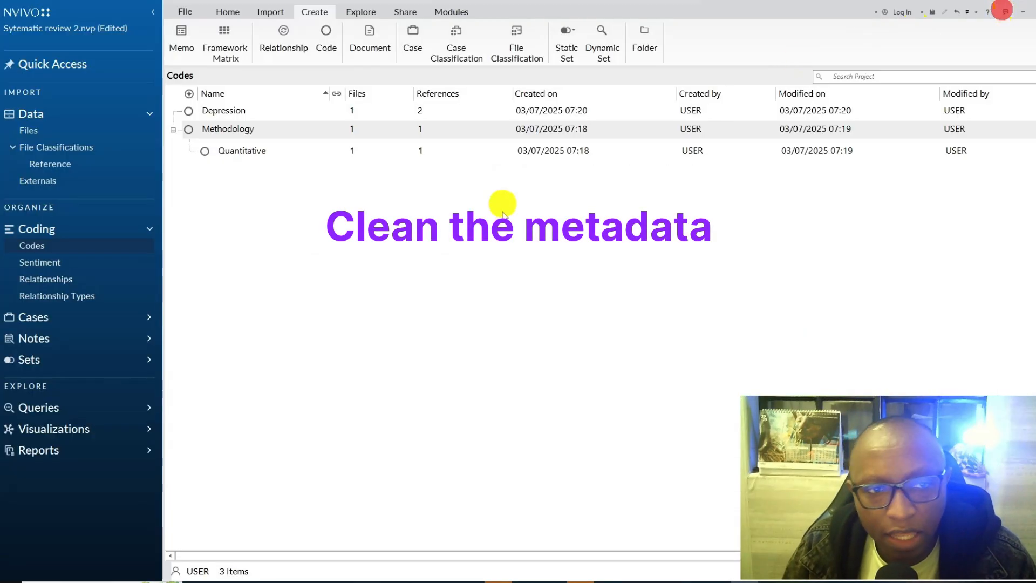
- Chart the files in the Reference classification by their Year attribute value and display the chart as a pie
click(54, 163)
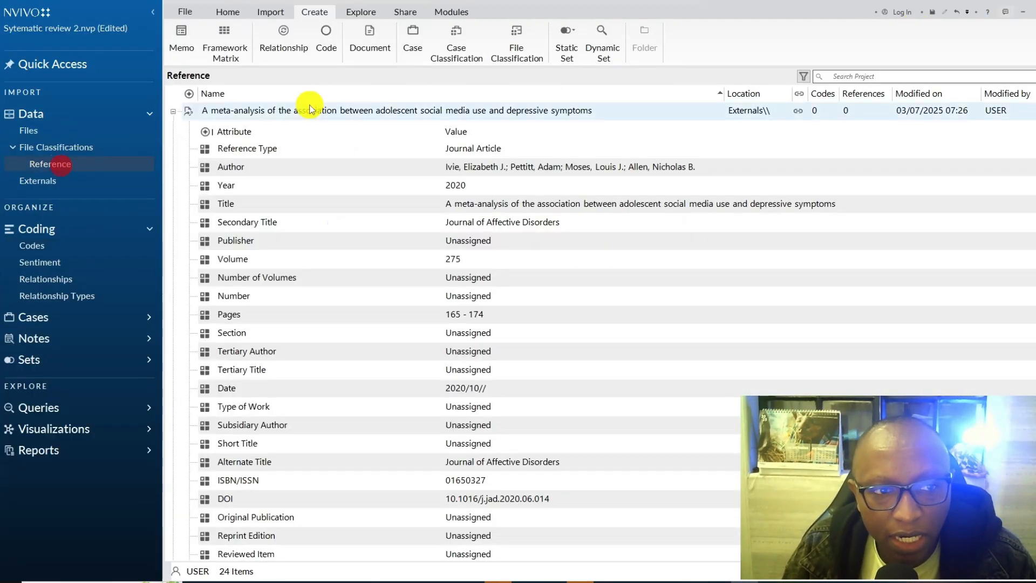
right_click(274, 186)
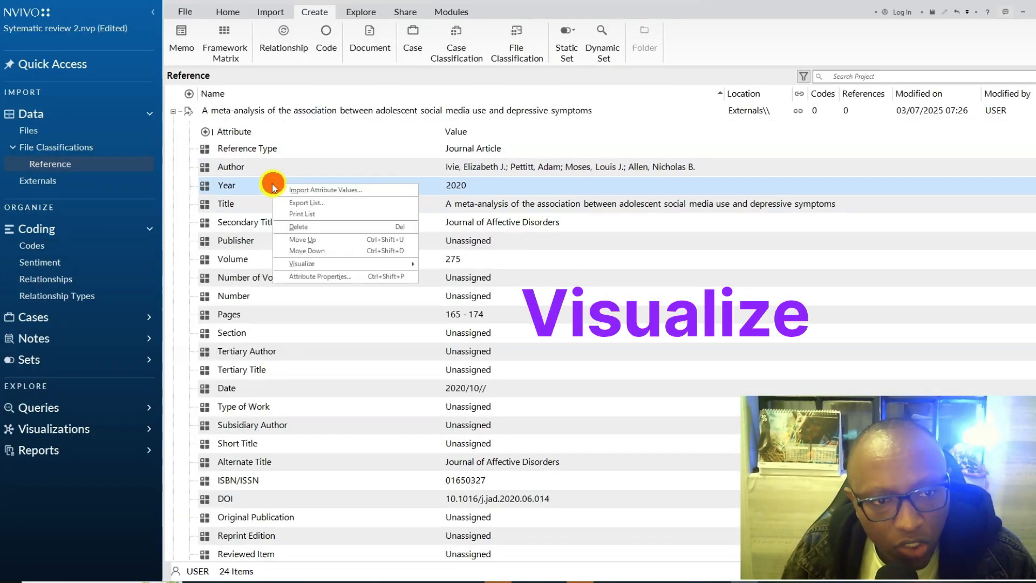
mouse_move(302, 263)
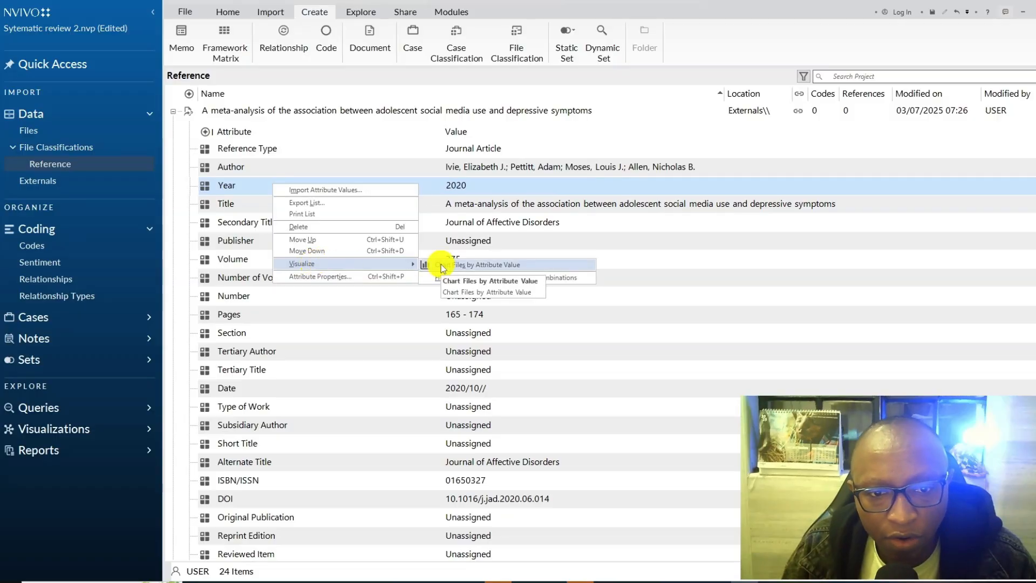
click(442, 266)
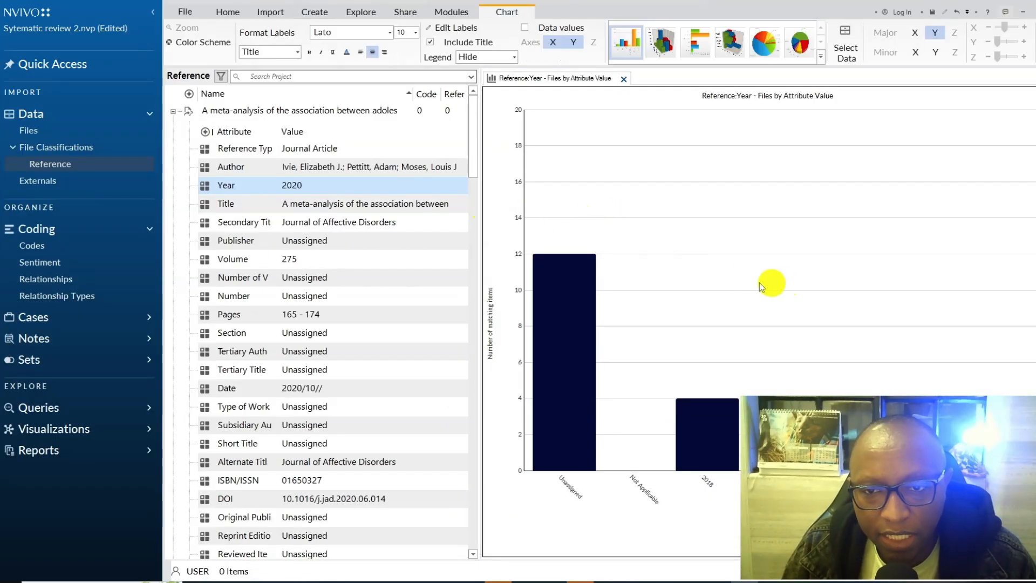
click(763, 43)
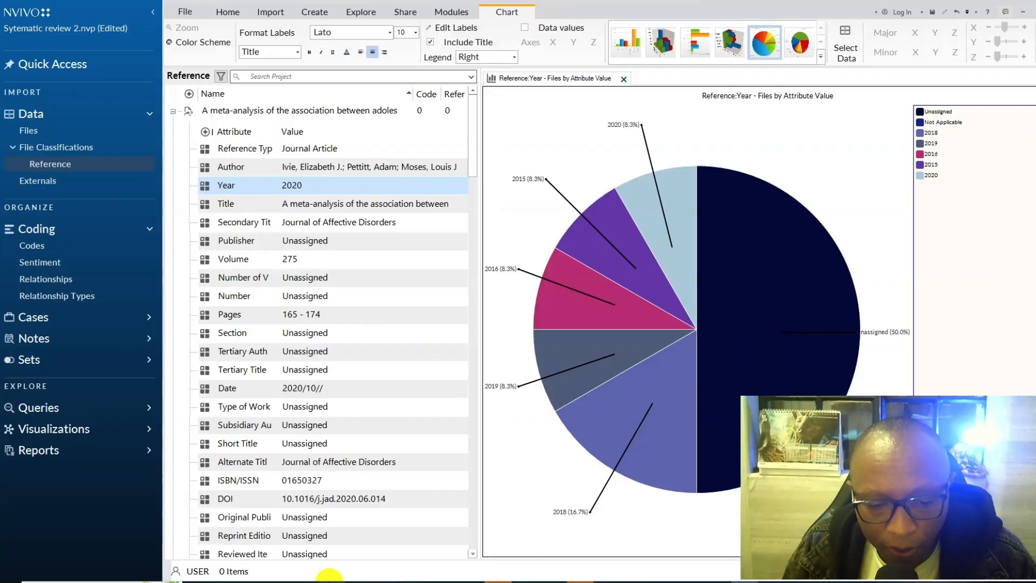
- Switch to the Classification Sheet - Reference workbook in Excel
click(674, 534)
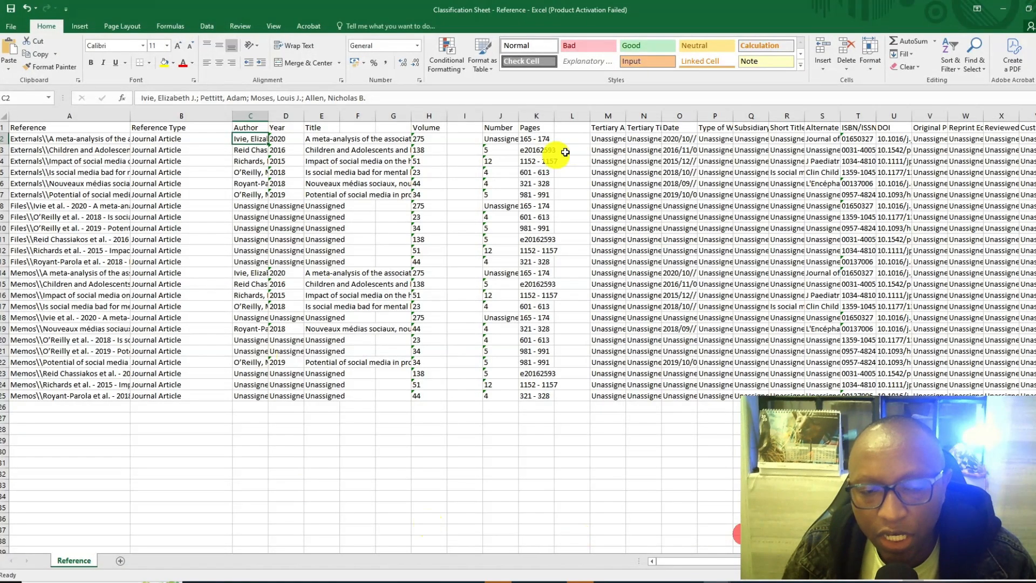